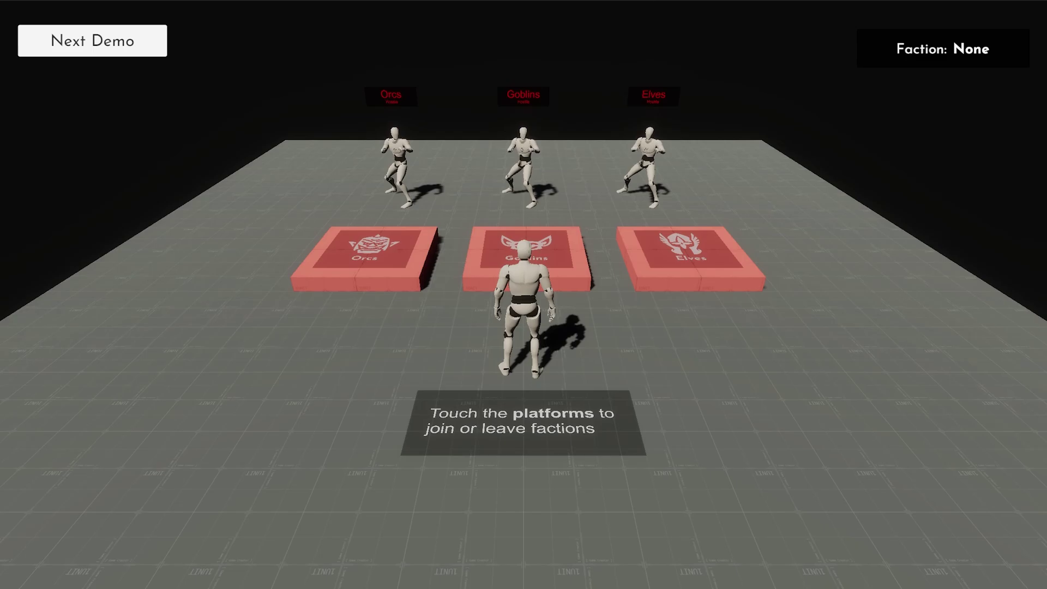
Walk between the Goblins, Orcs and Elves platforms, joining each faction in turn.
key("w")
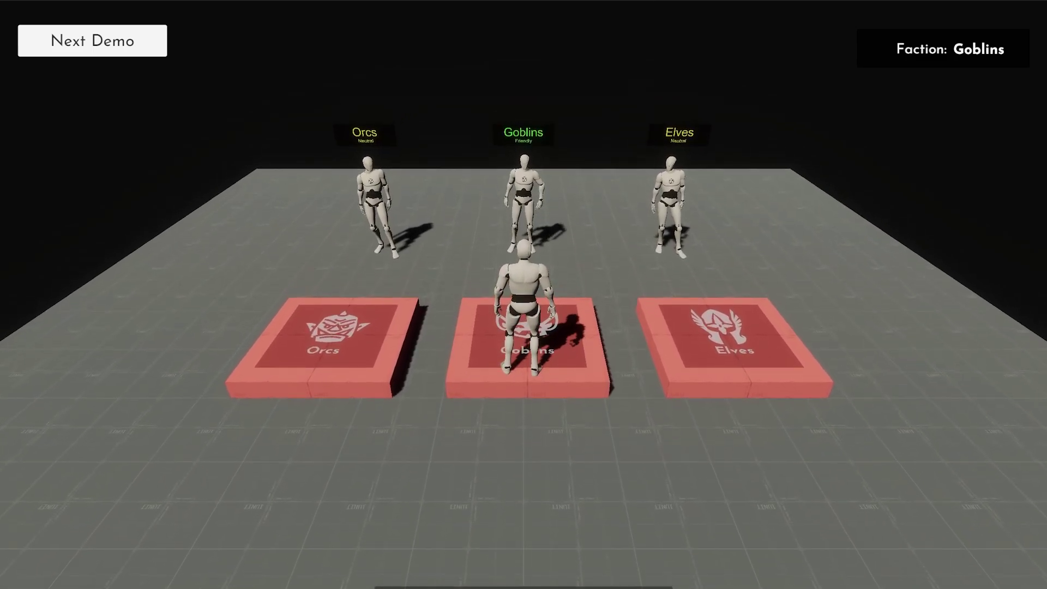
key("a")
key("d")
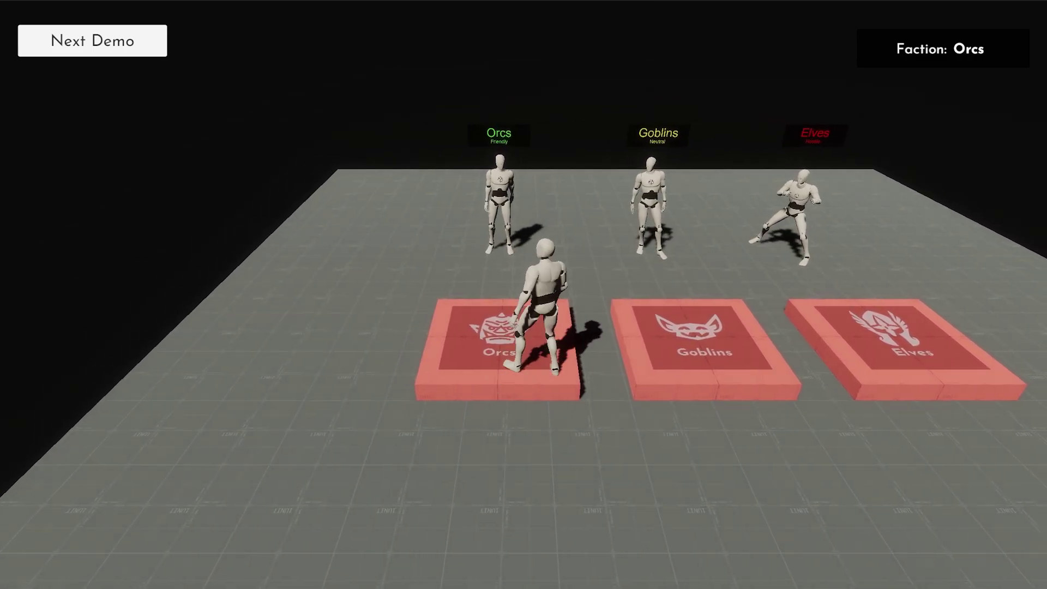
key("d")
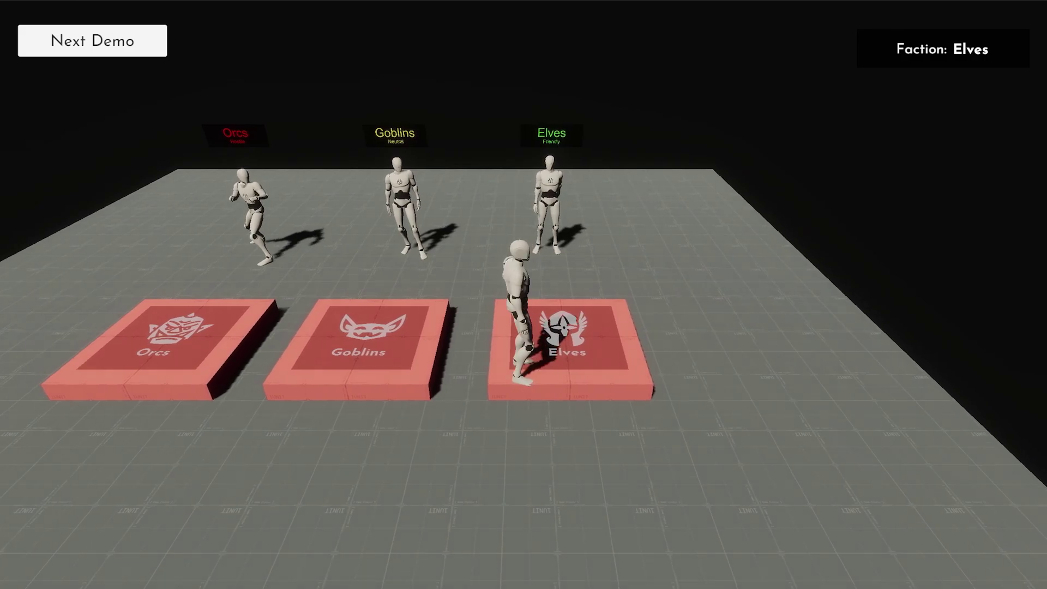
key("a")
key("a")
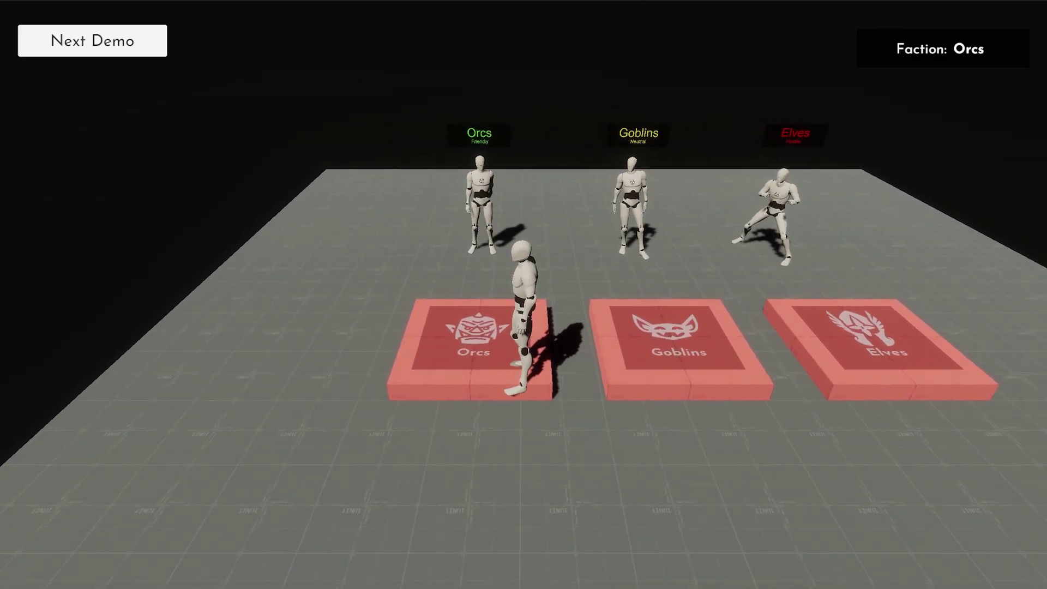
key("d")
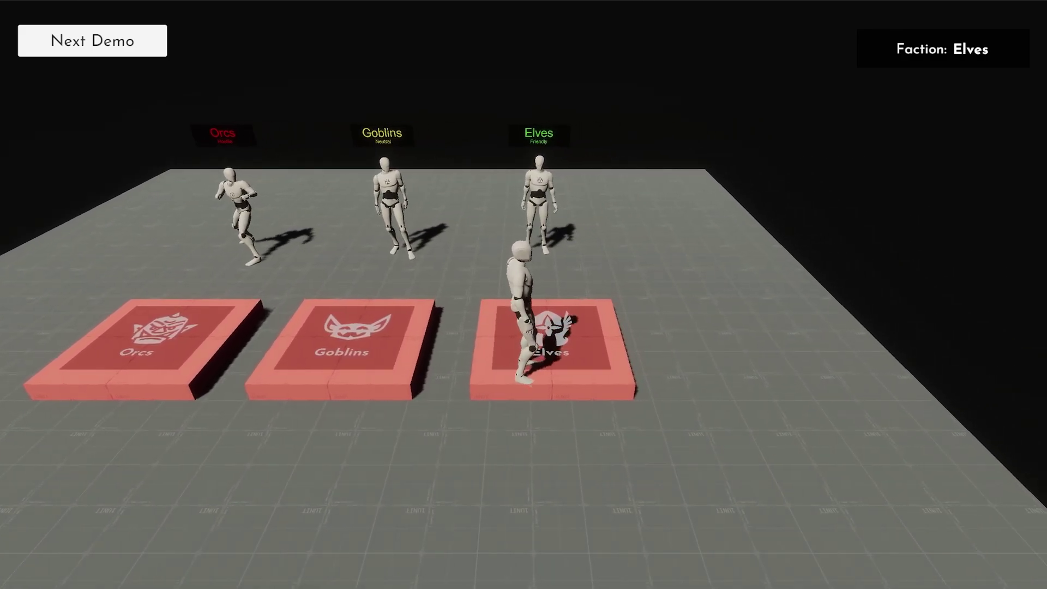
key("a")
key("a")
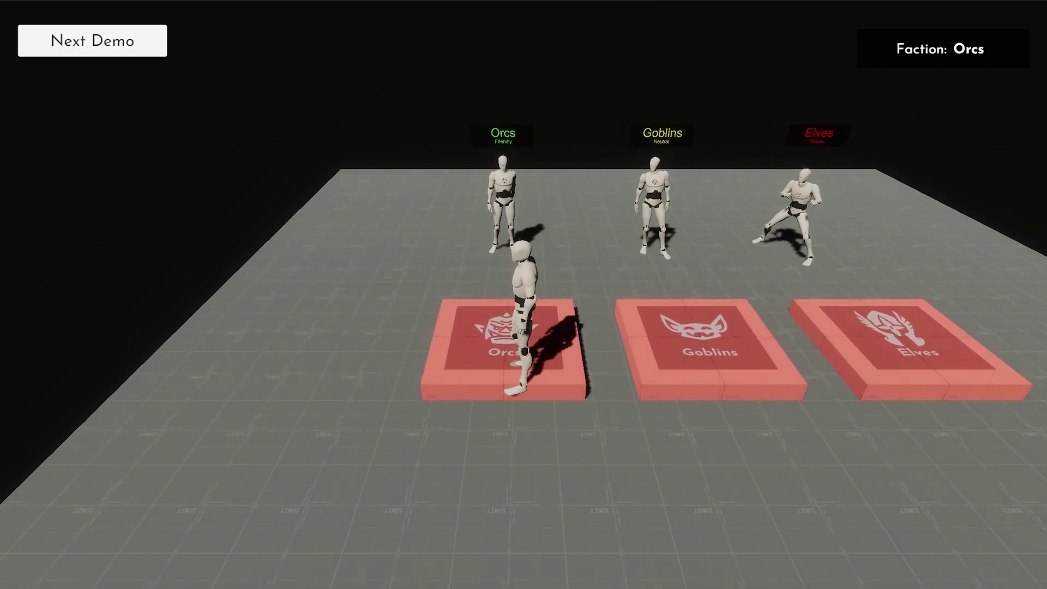
key("d")
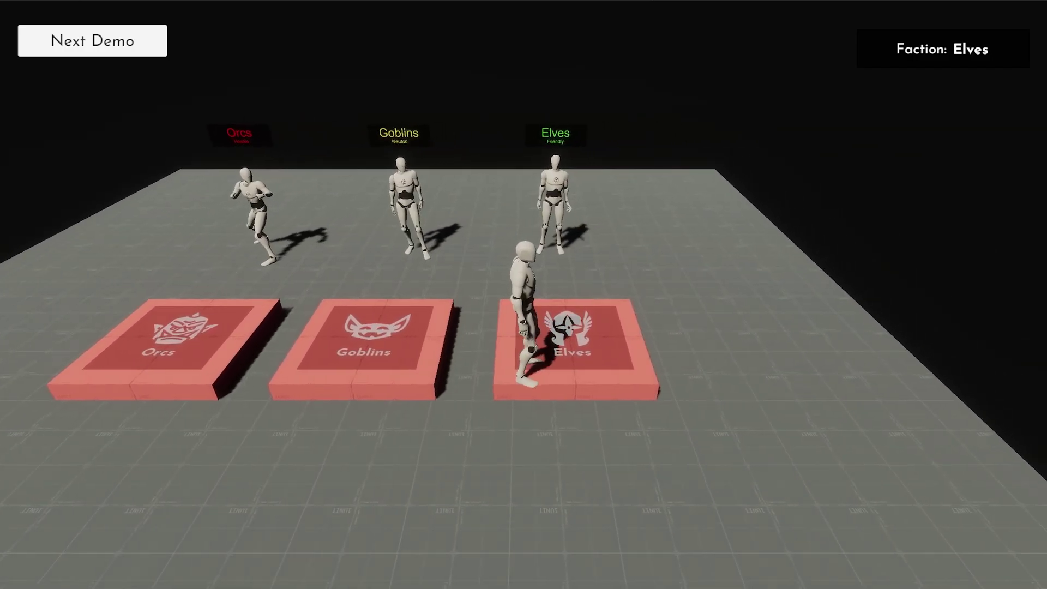
key("a")
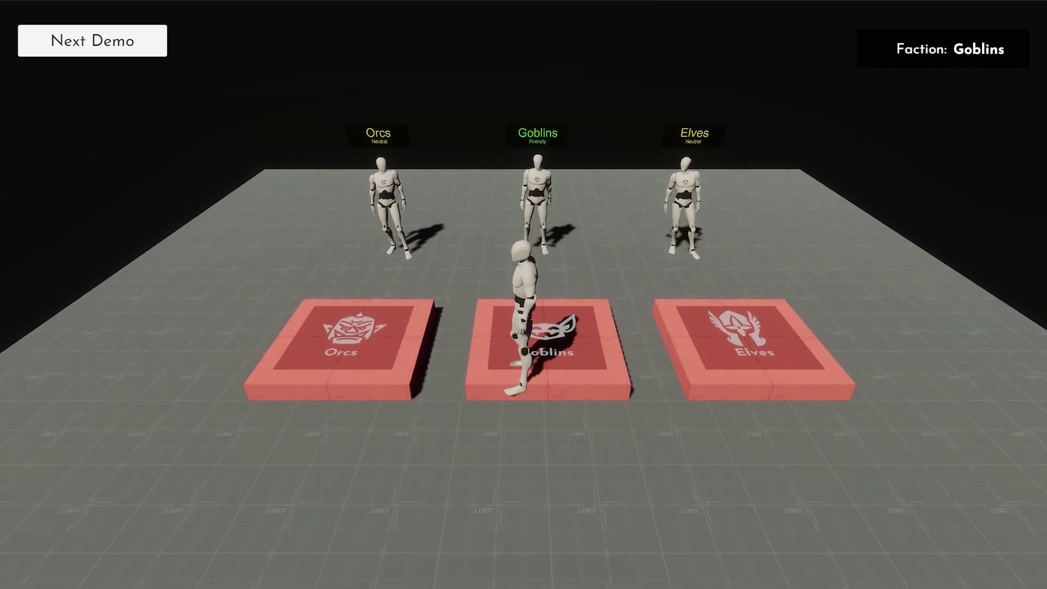
key("a")
key("d")
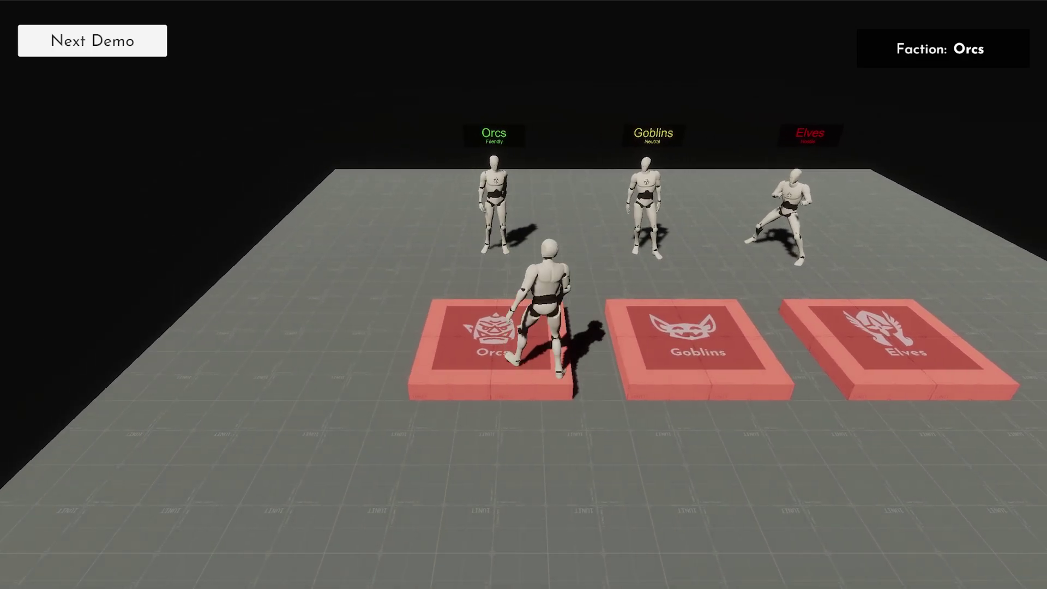
key("a")
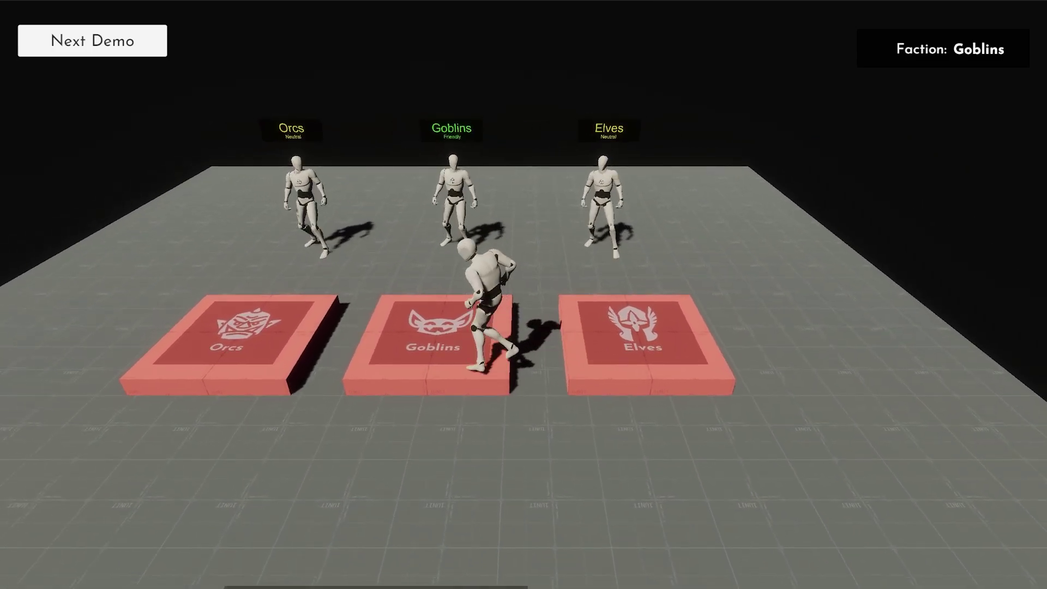
Walk off the platforms to leave every faction, then load the reputation-points demo.
key("s")
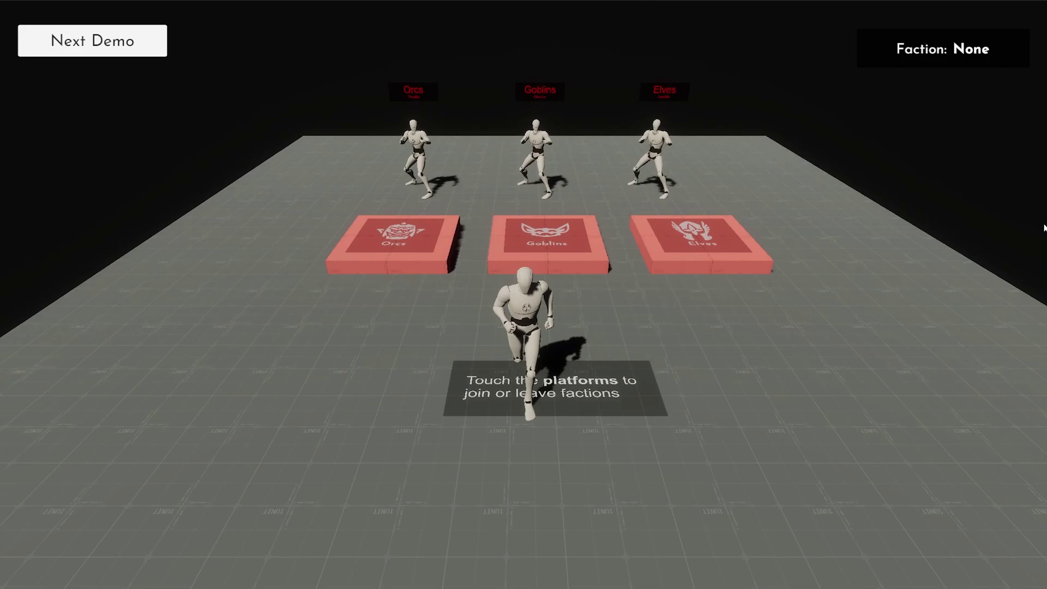
key("w")
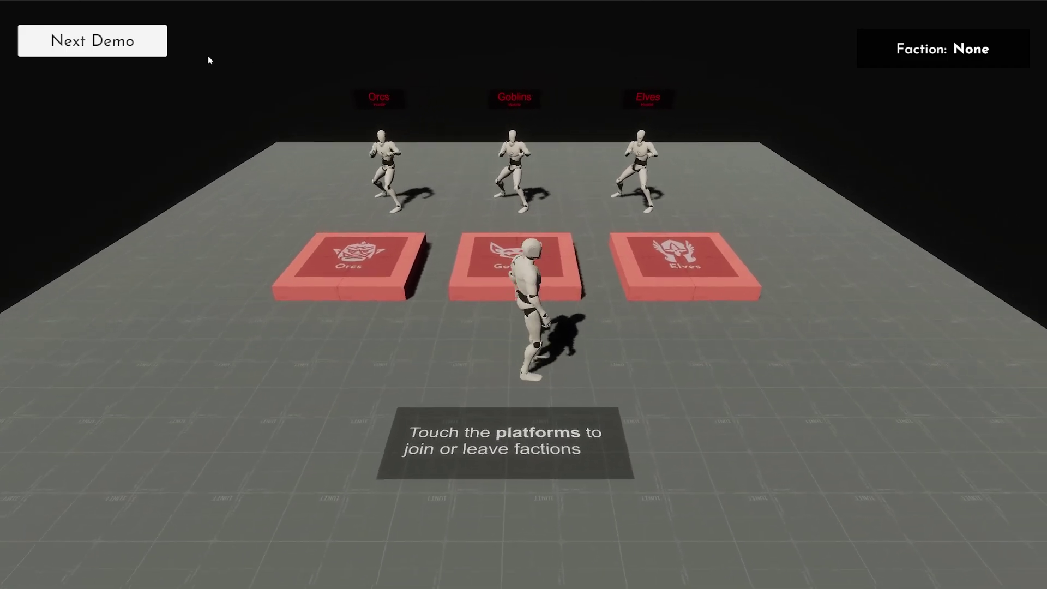
left_click(141, 45)
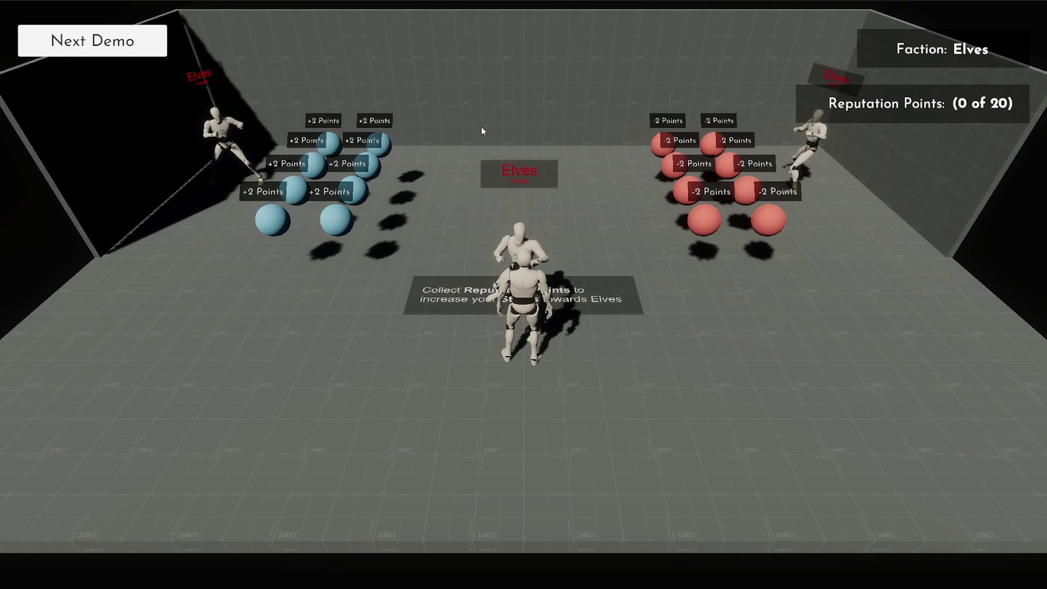
Collect blue spheres to raise Elves reputation to 12.
key("s")
key("a")
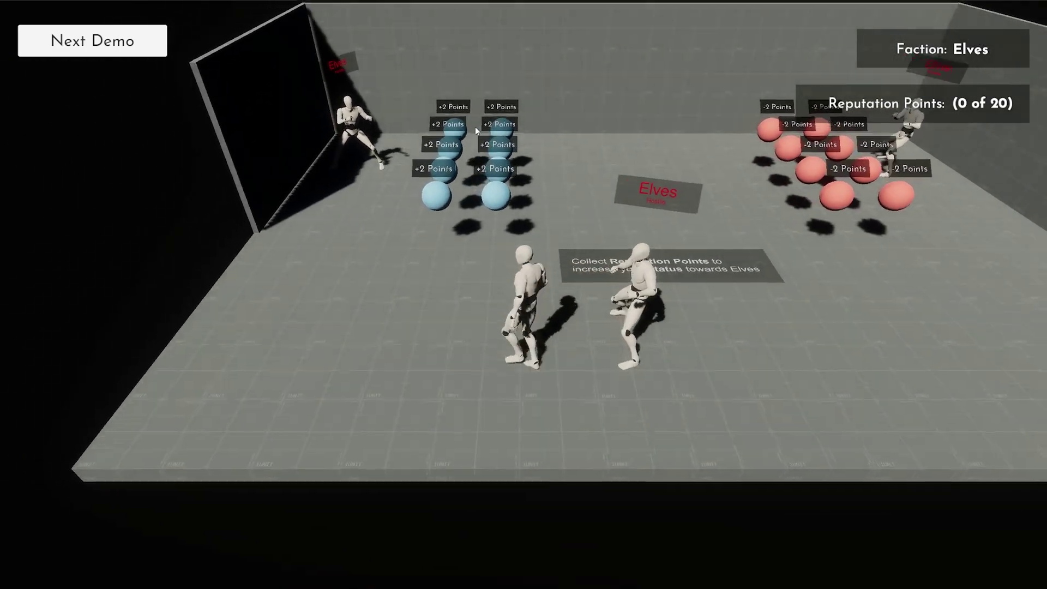
key("w")
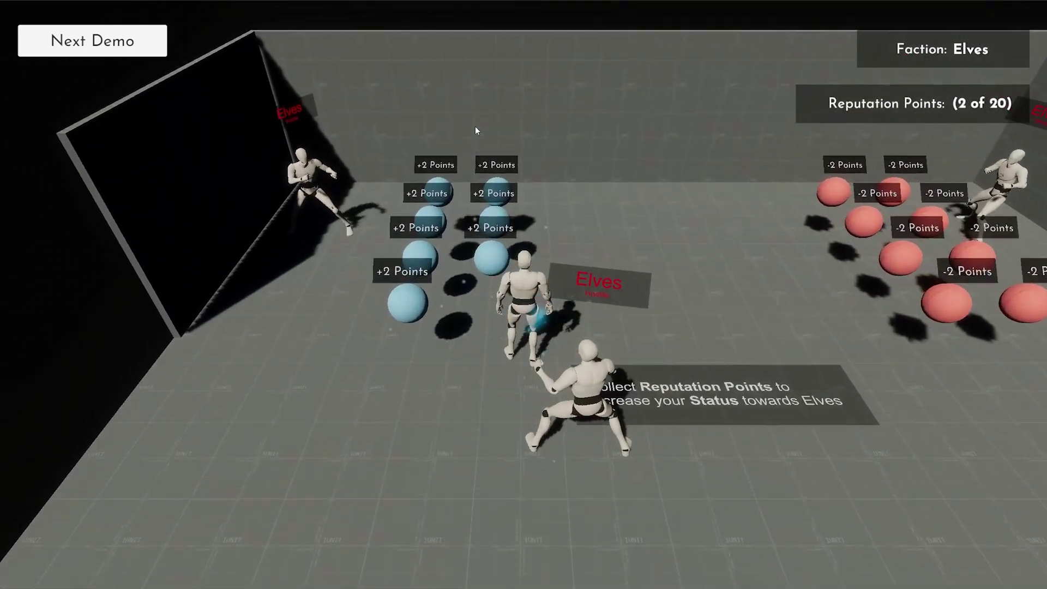
key("w")
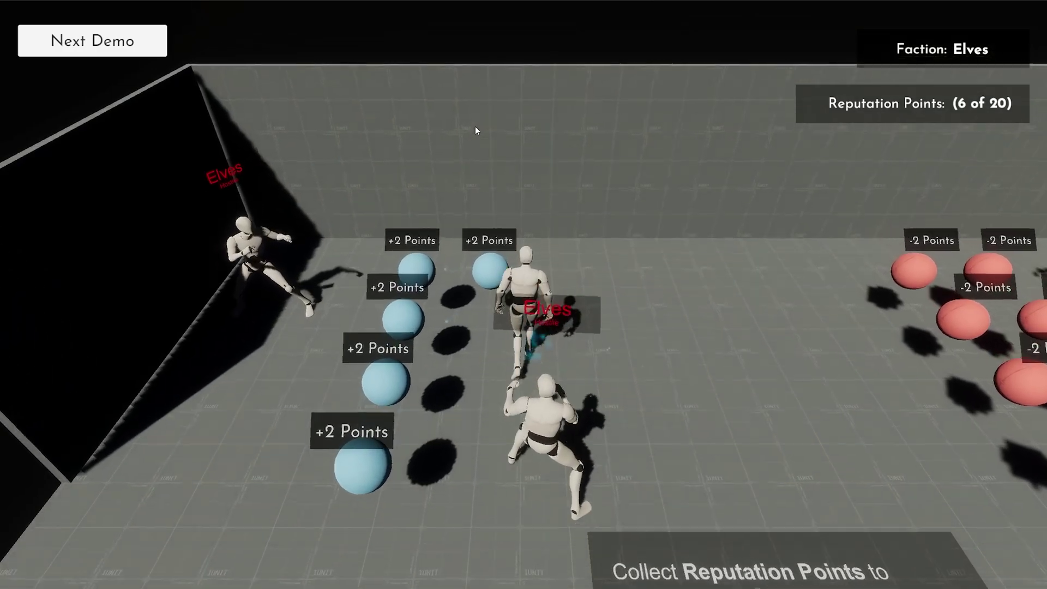
key("w")
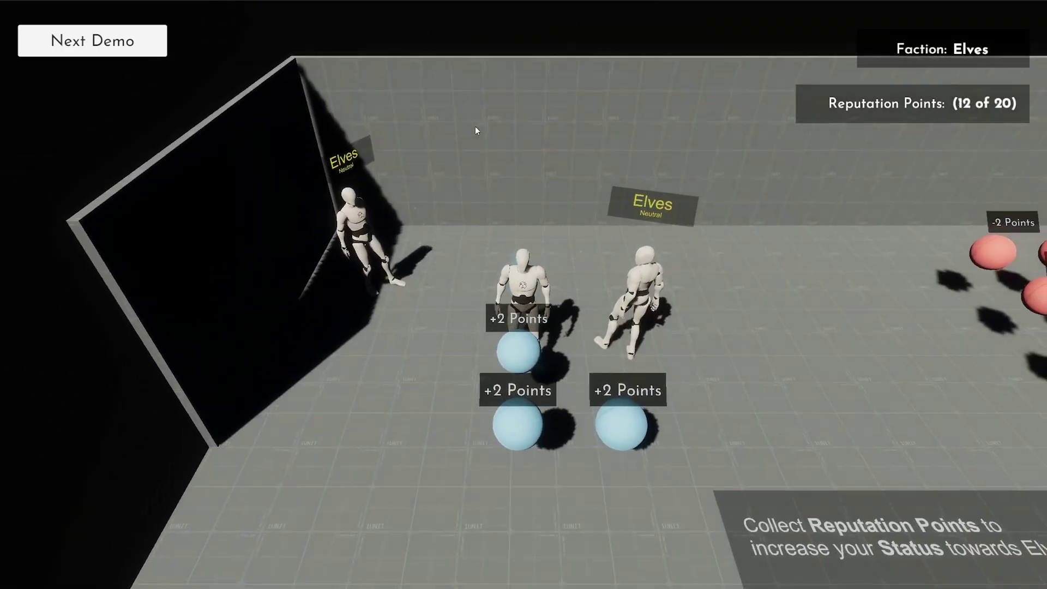
Run through red spheres, dropping Elves reputation to 4.
key("d")
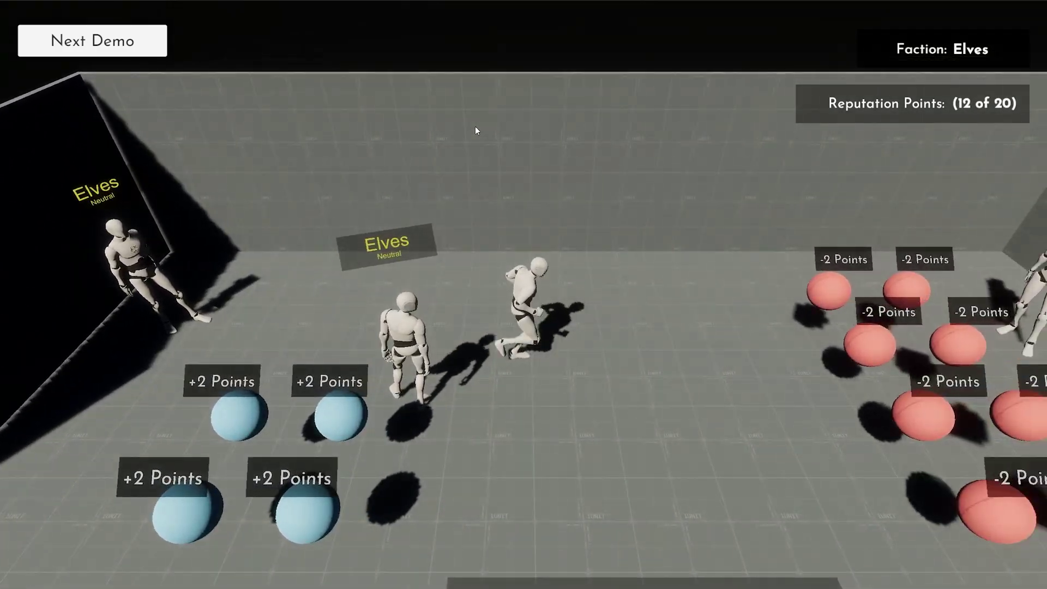
key("s")
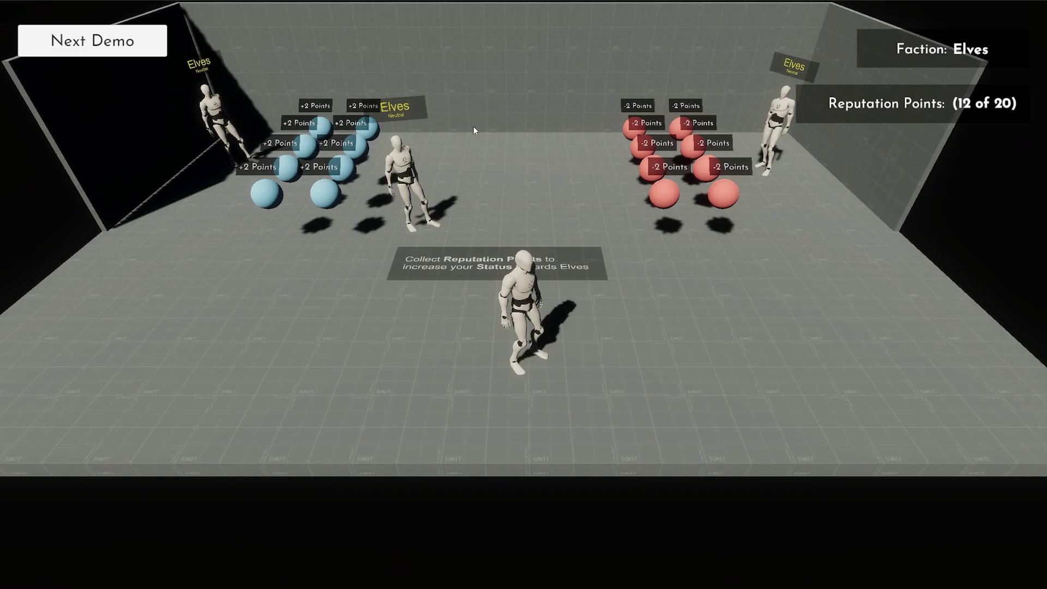
key("w")
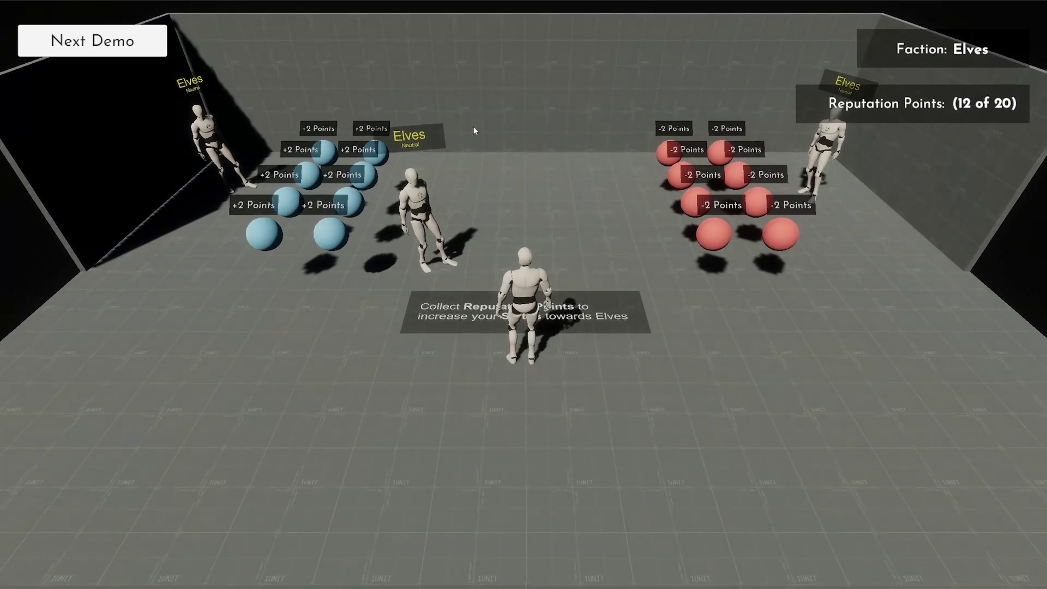
key("w")
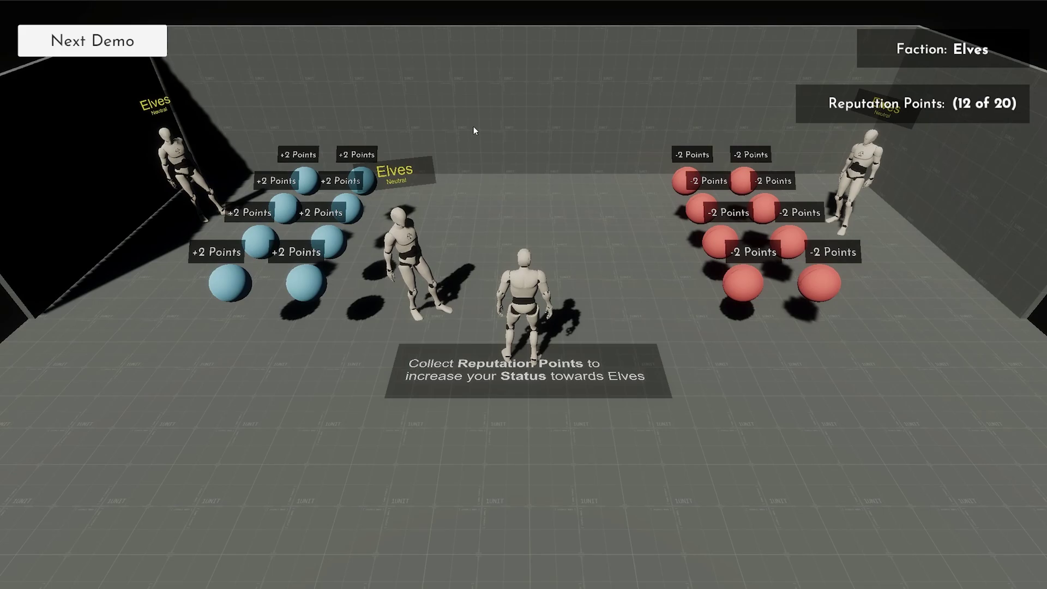
key("d")
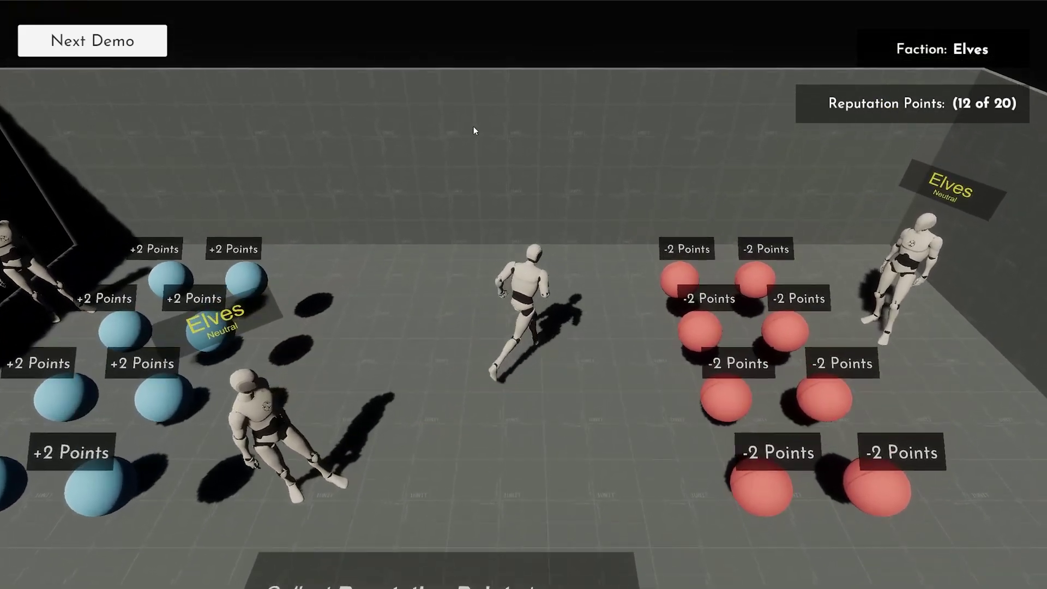
key("s")
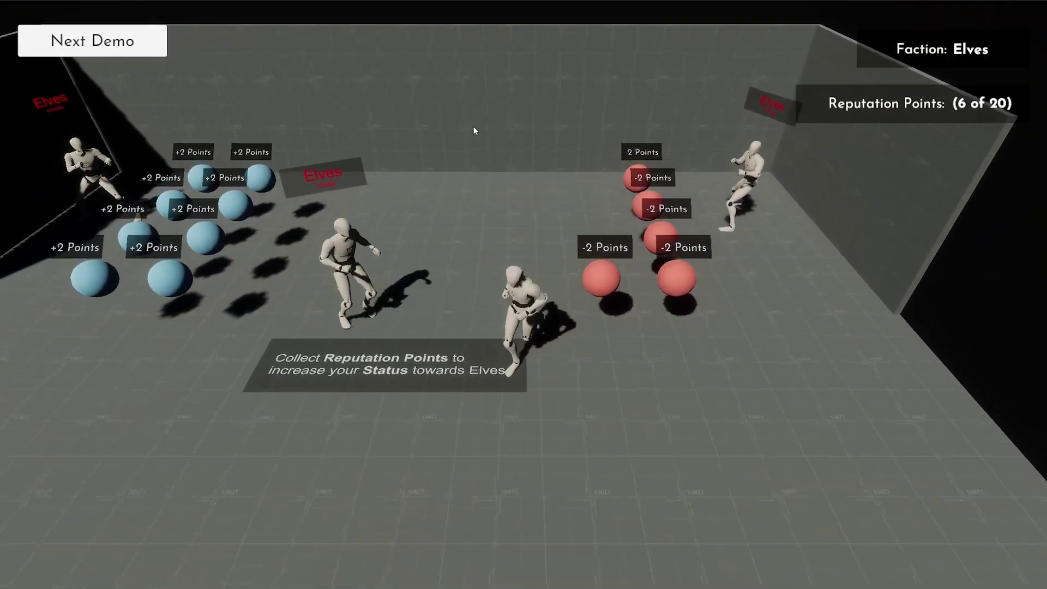
key("w")
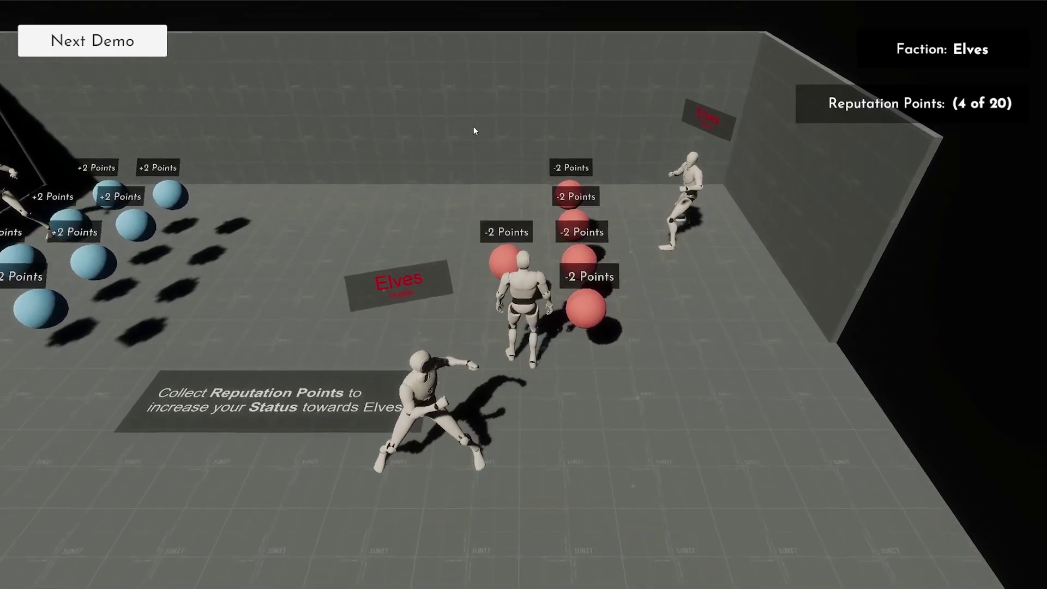
Collect blue spheres until Elves reputation reaches 20 of 20.
key("a")
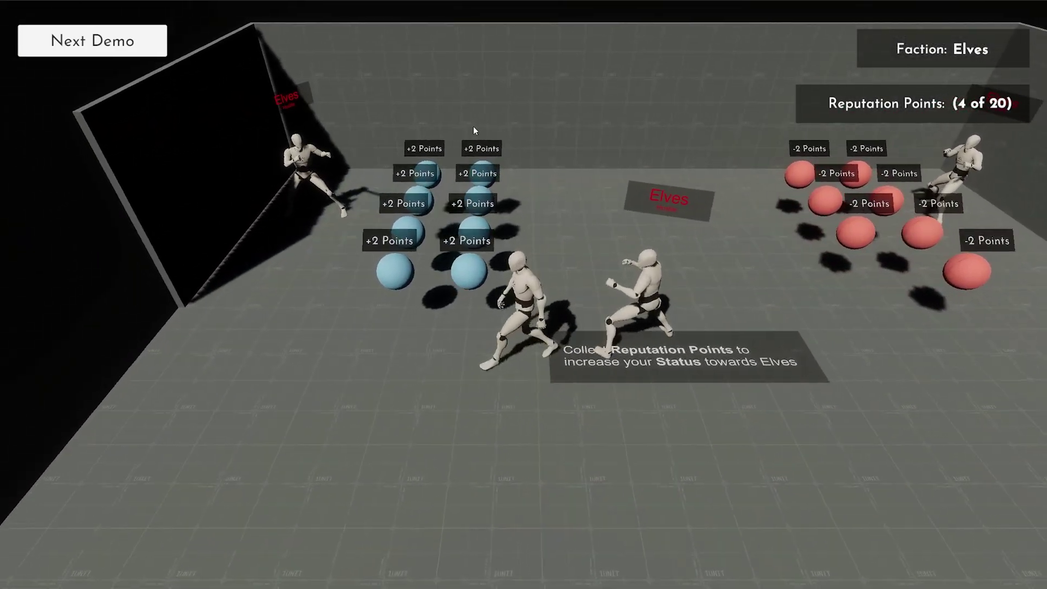
key("w")
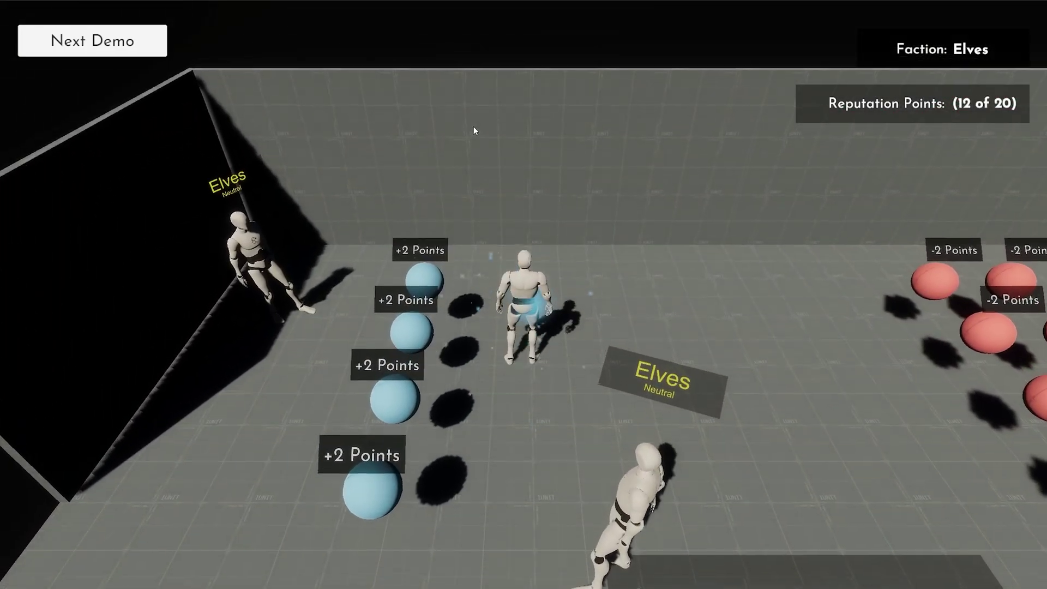
key("w")
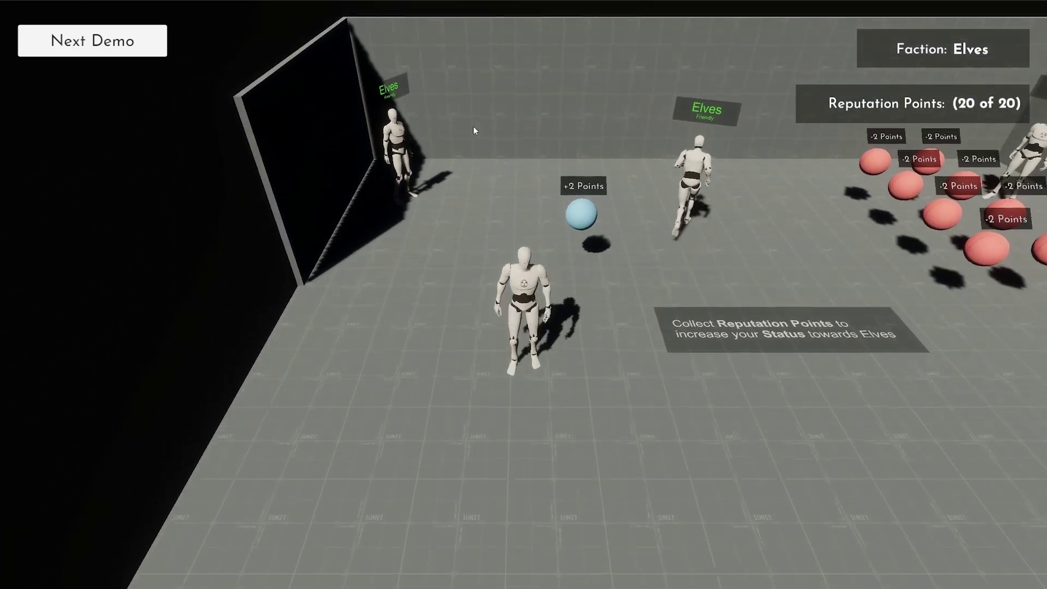
Run through the red -2 Points spheres, then zoom the camera out and back in.
key("d")
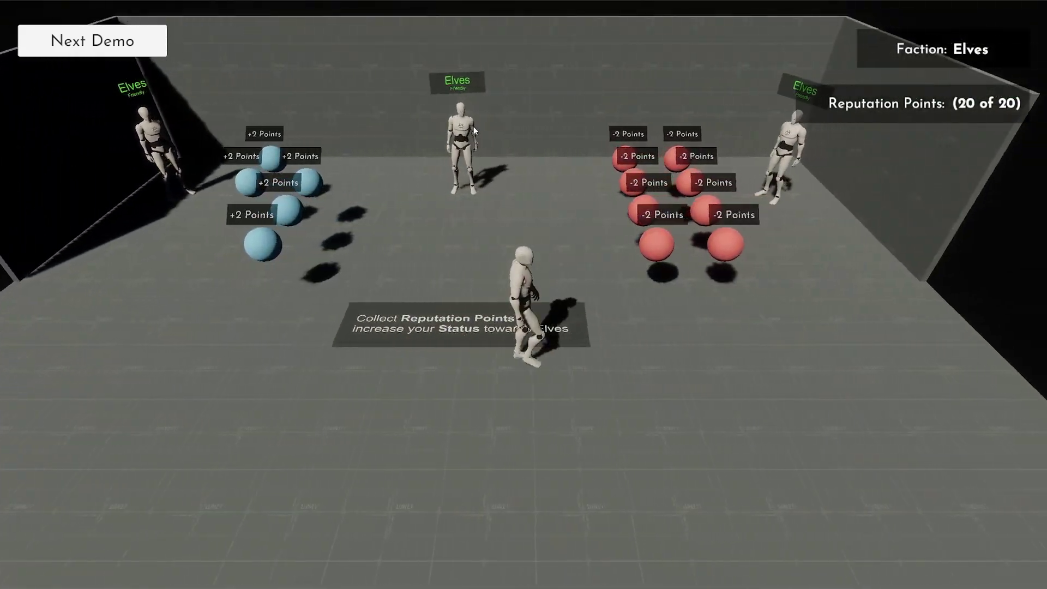
key("w")
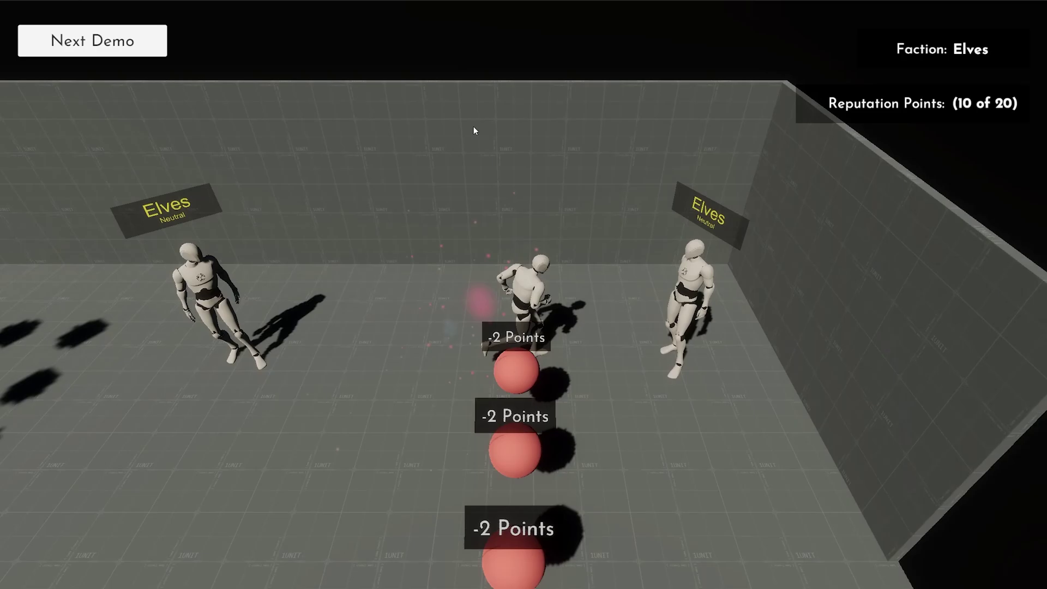
key("s")
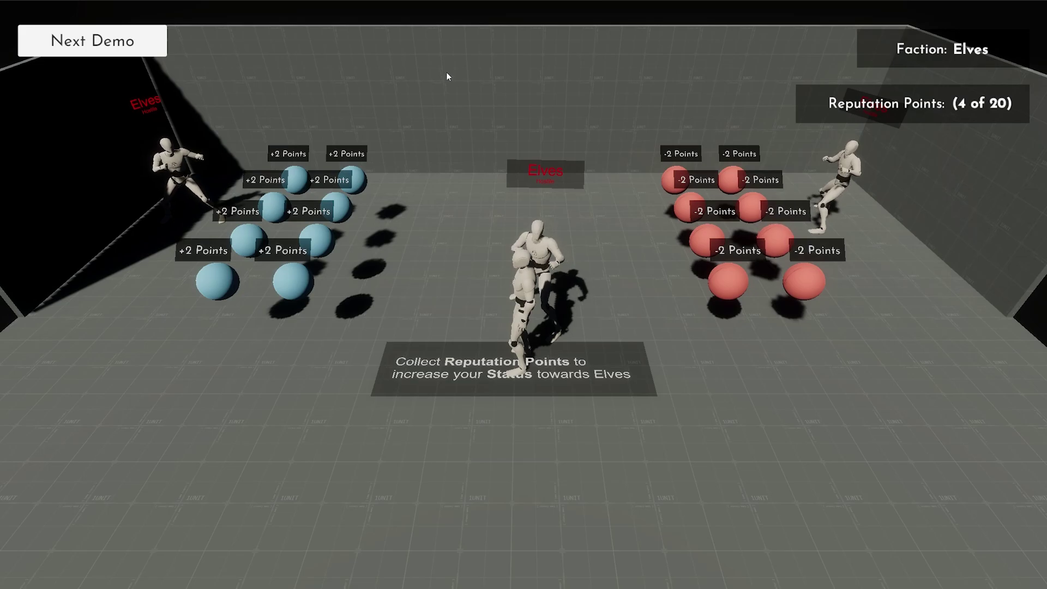
scroll(447, 76, "down", 3)
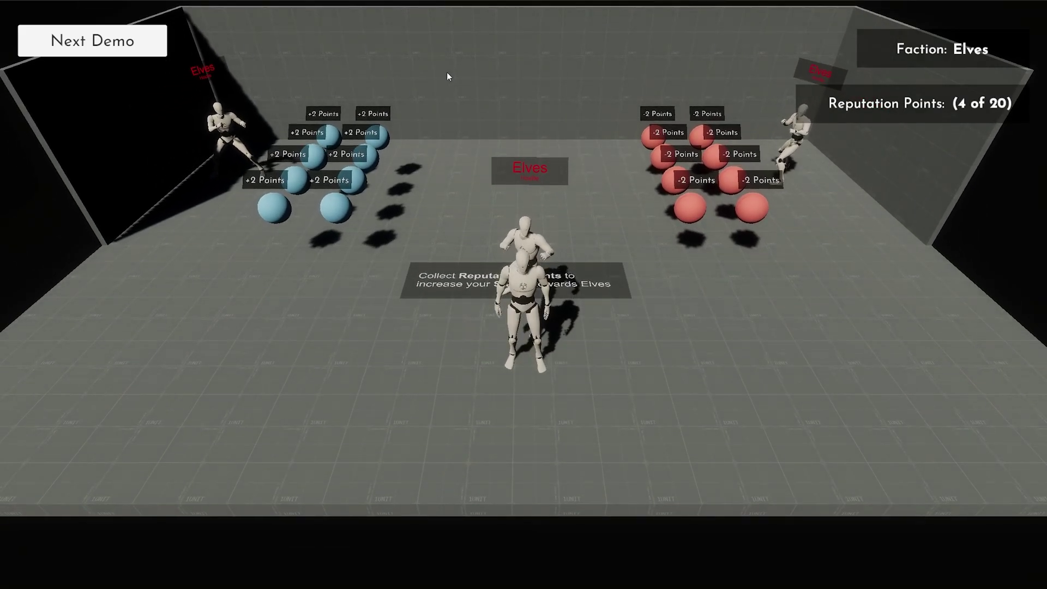
scroll(455, 68, "up", 3)
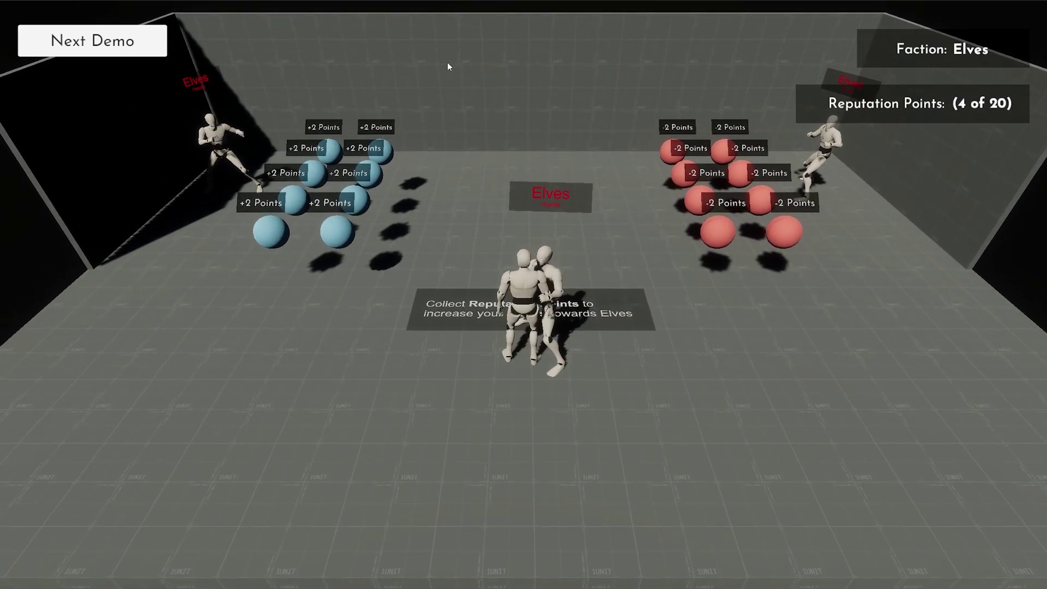
Load the faction-platforms demo and walk onto the Goblins platform to join Goblins.
left_click(95, 43)
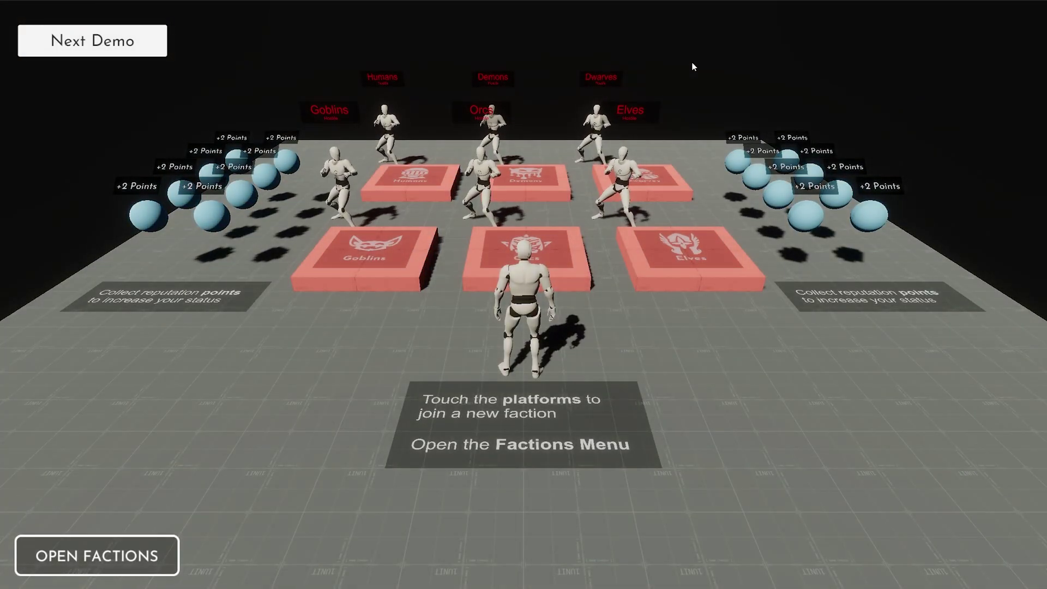
key("a")
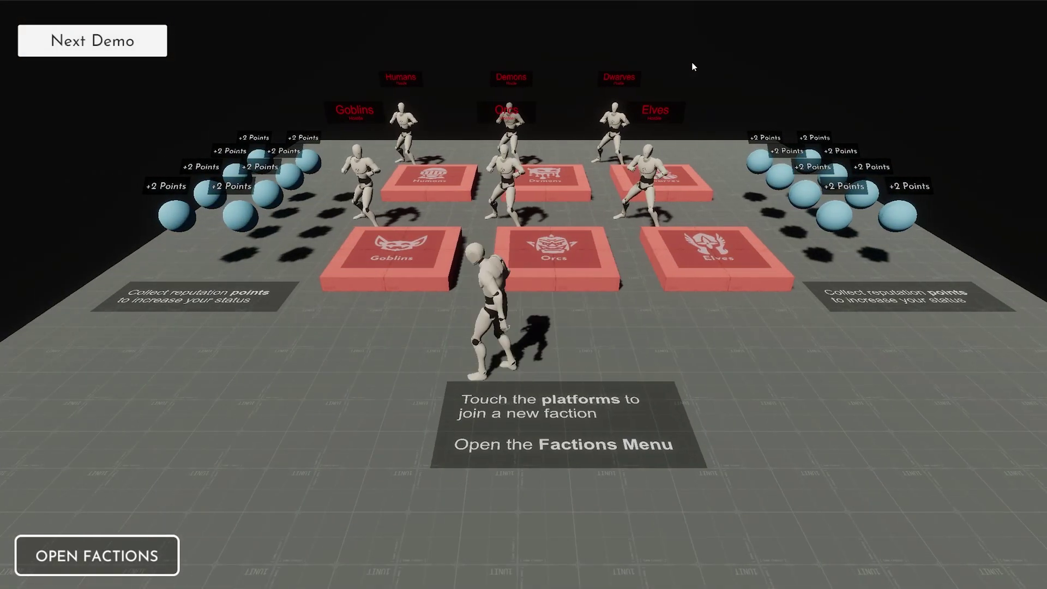
key("w")
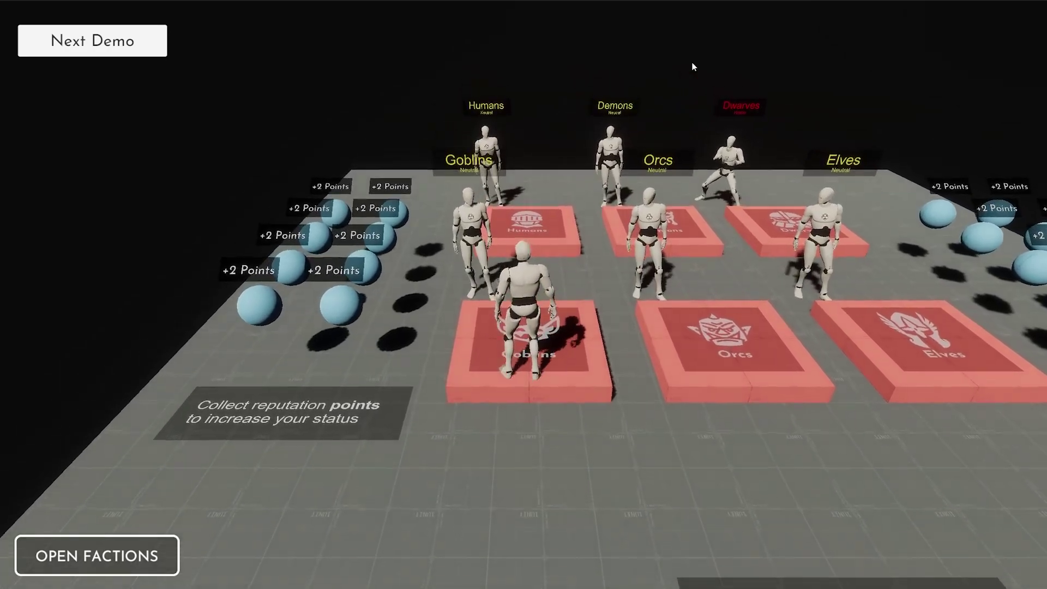
key("s")
Collect blue +2 Points spheres to make Goblins Friendly, heading back toward Orcs and Elves.
key("a")
key("w")
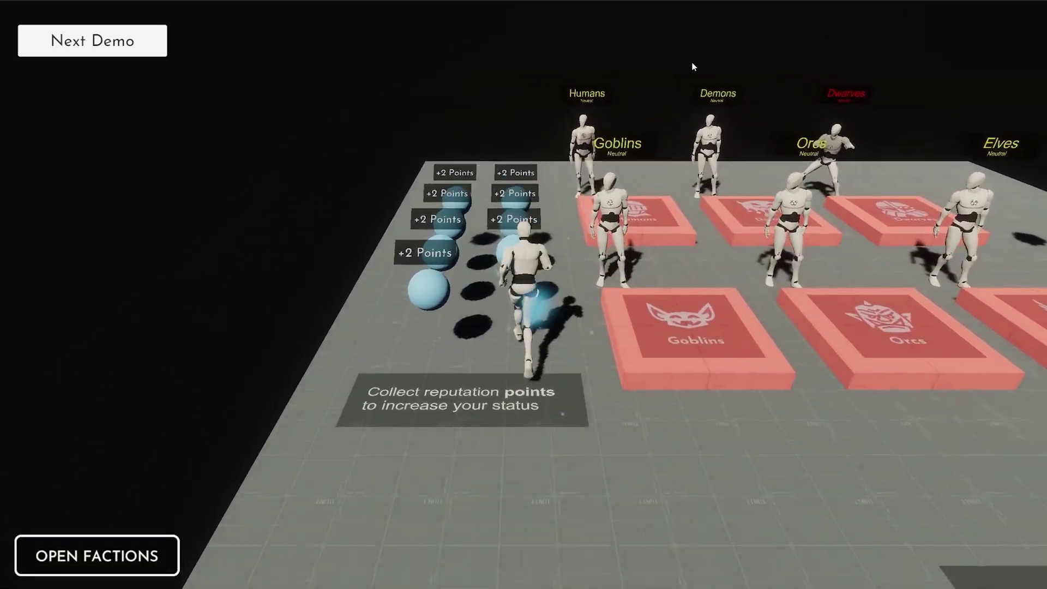
key("s")
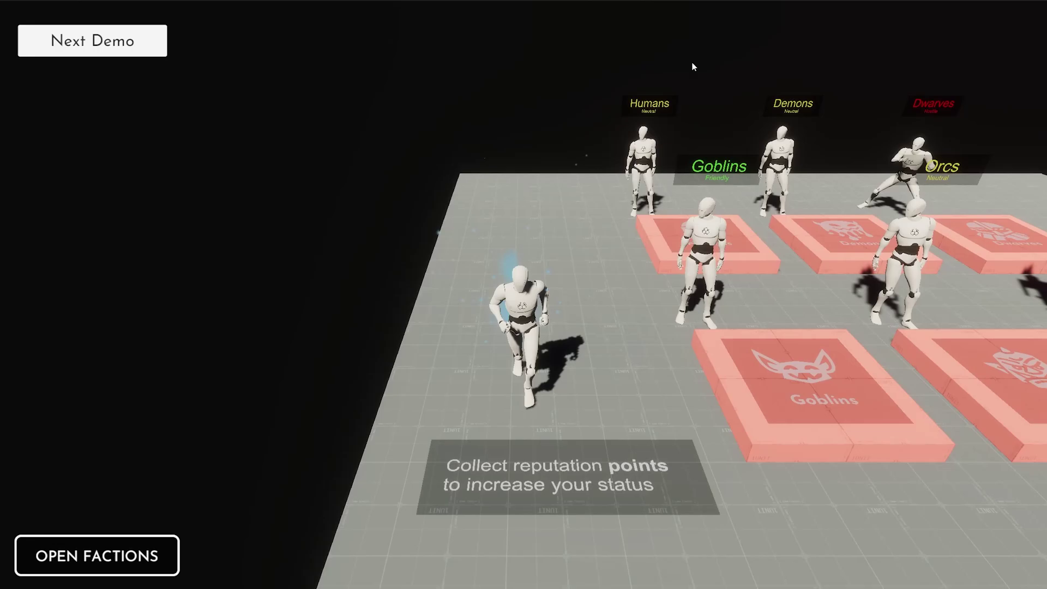
key("d")
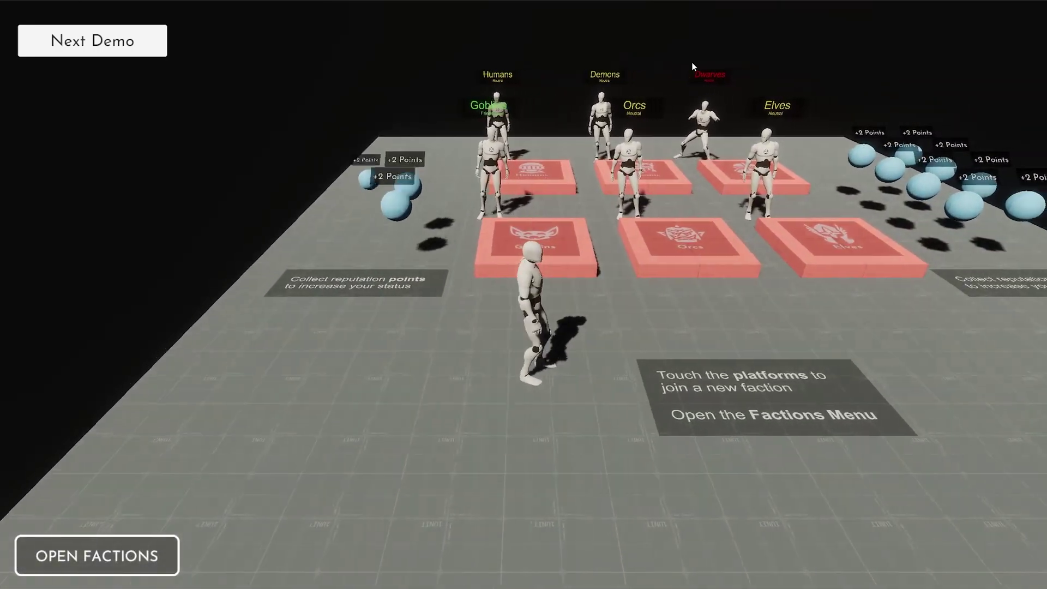
key("a")
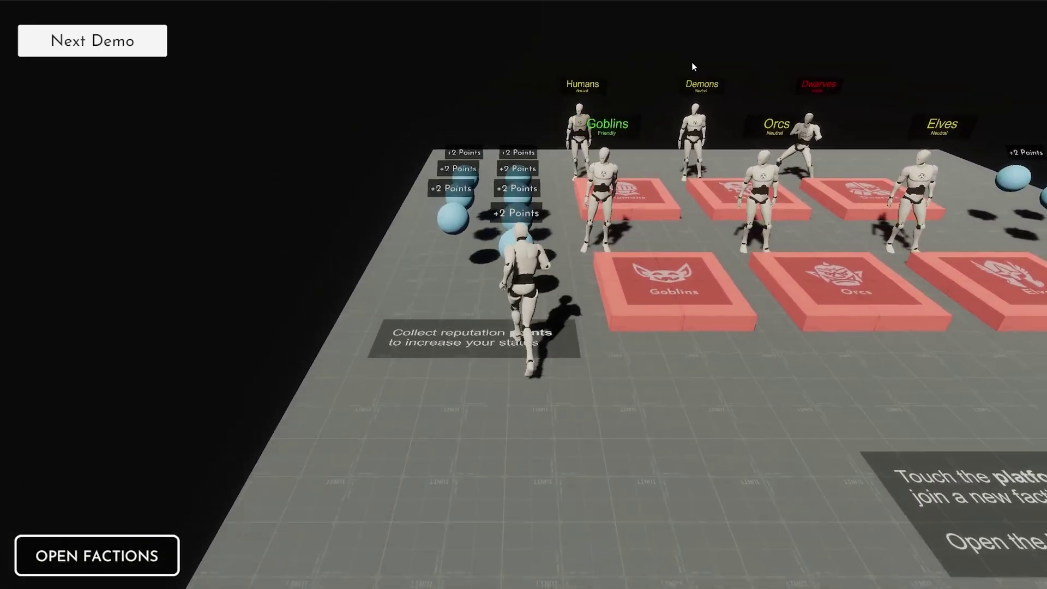
Join Orcs and Elves via their platforms and collect the nearby +2 Points spheres.
key("s")
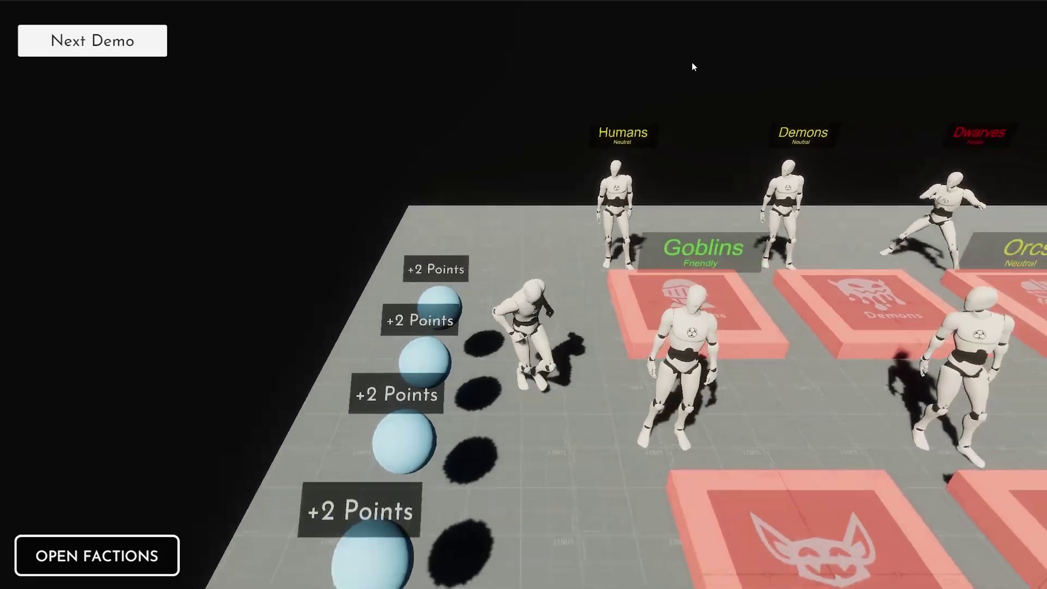
key("d")
key("w")
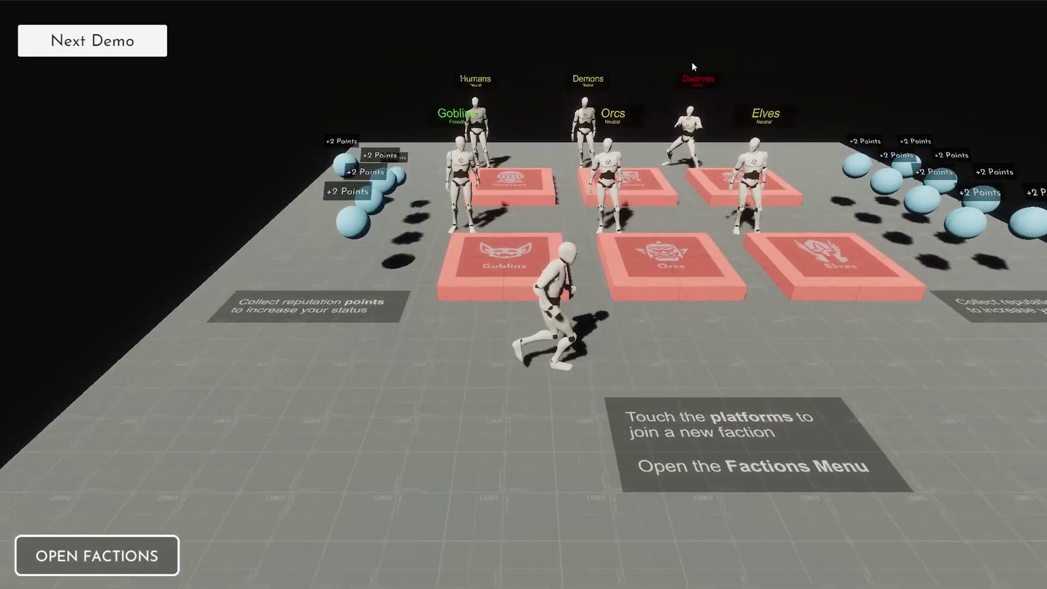
key("s")
key("d")
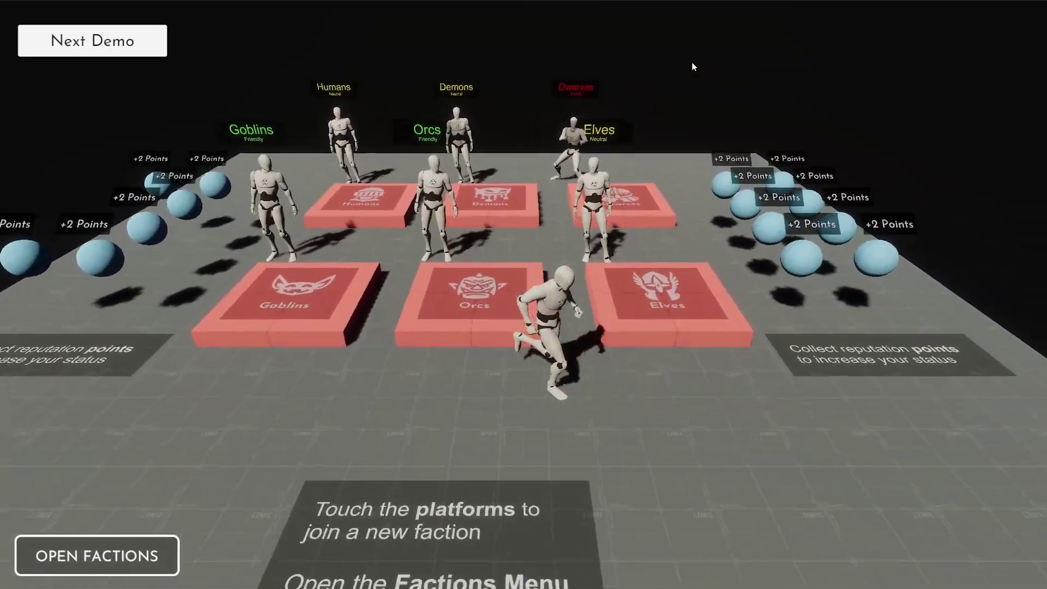
key("w")
key("d")
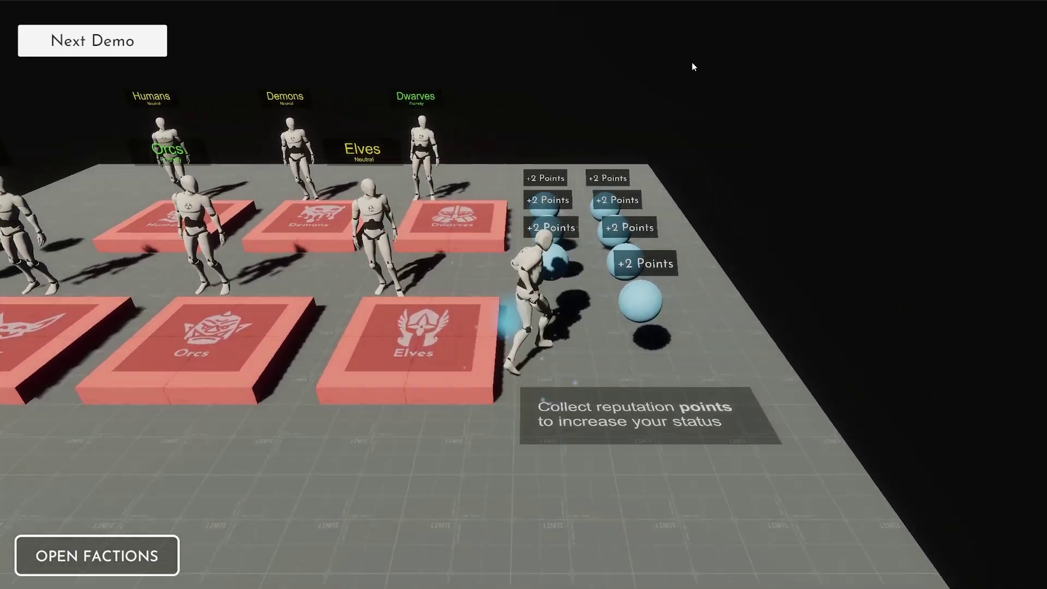
key("w")
key("s")
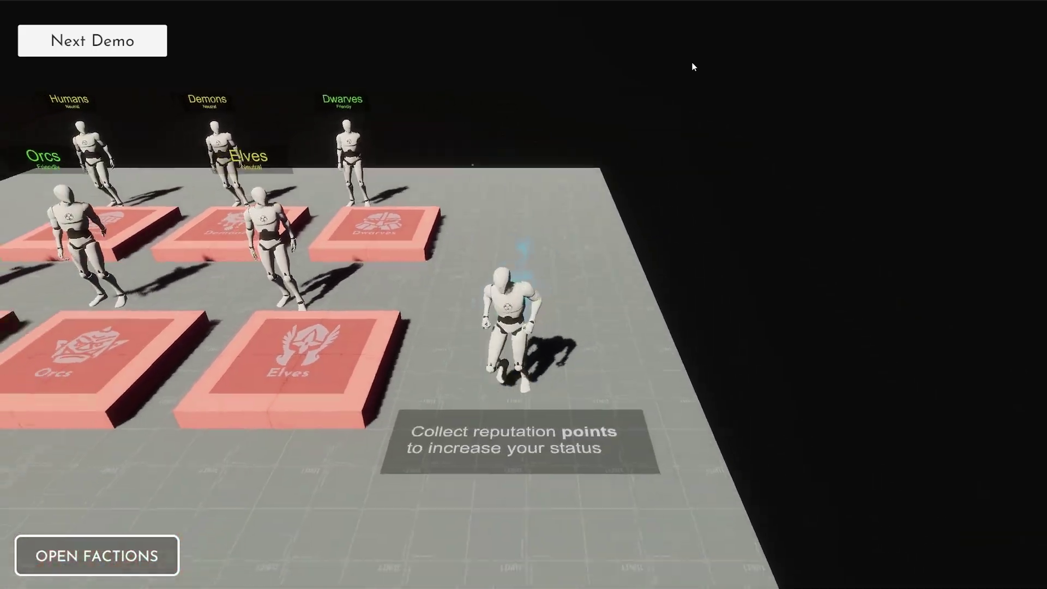
key("a")
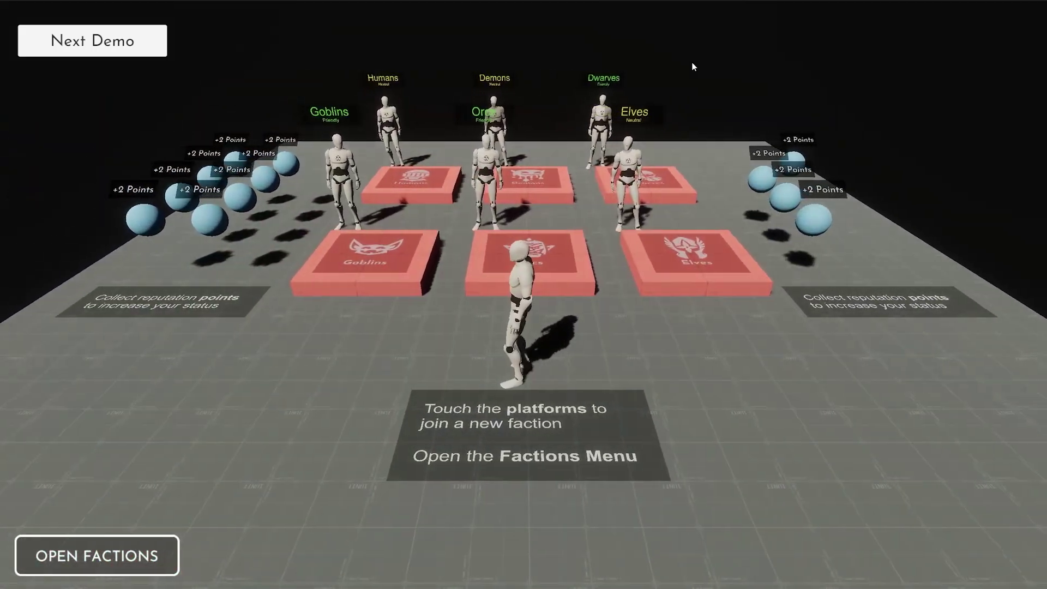
key("s")
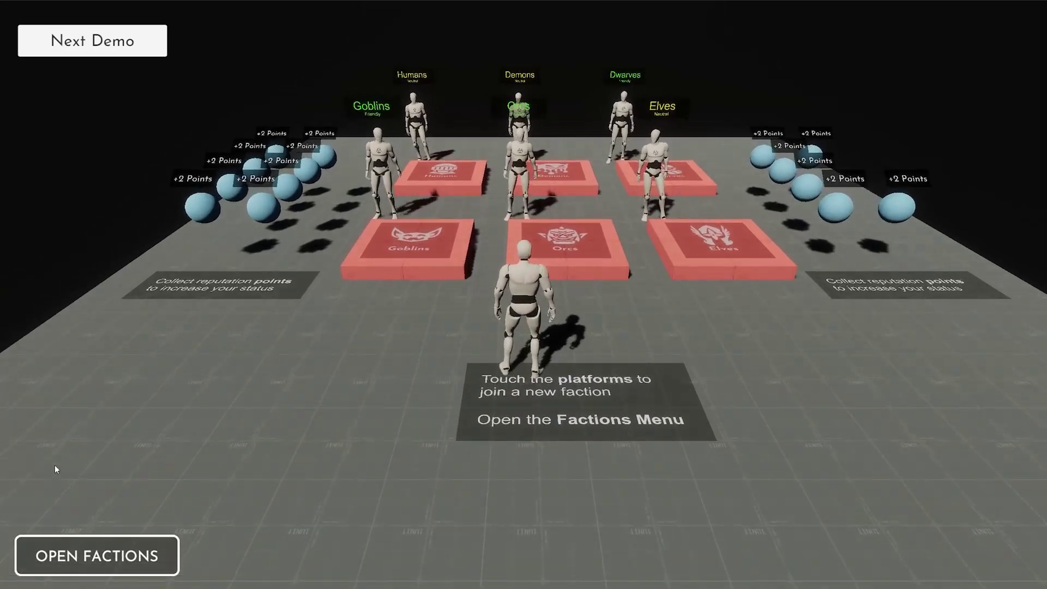
Open the Factions menu and view the Elves, Orcs and Goblins details under Current.
left_click(135, 566)
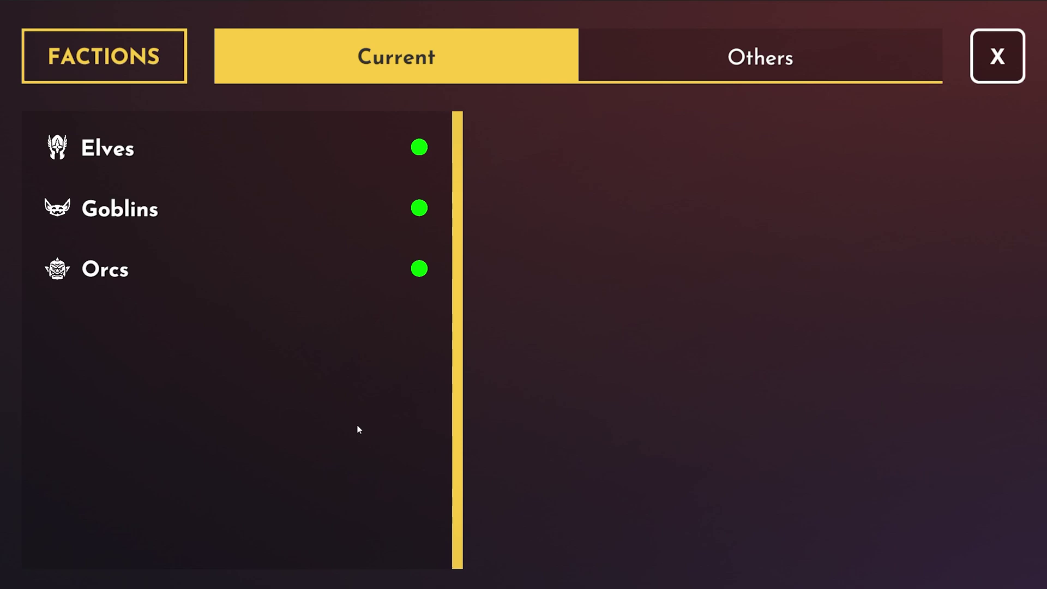
left_click(734, 63)
left_click(436, 52)
left_click(411, 157)
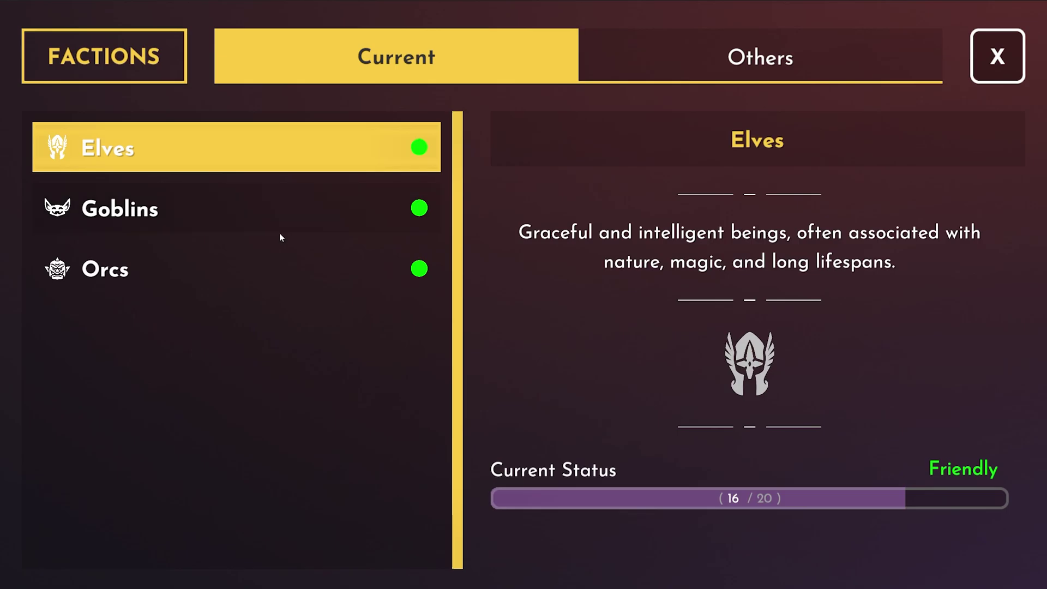
left_click(298, 261)
left_click(322, 221)
left_click(319, 169)
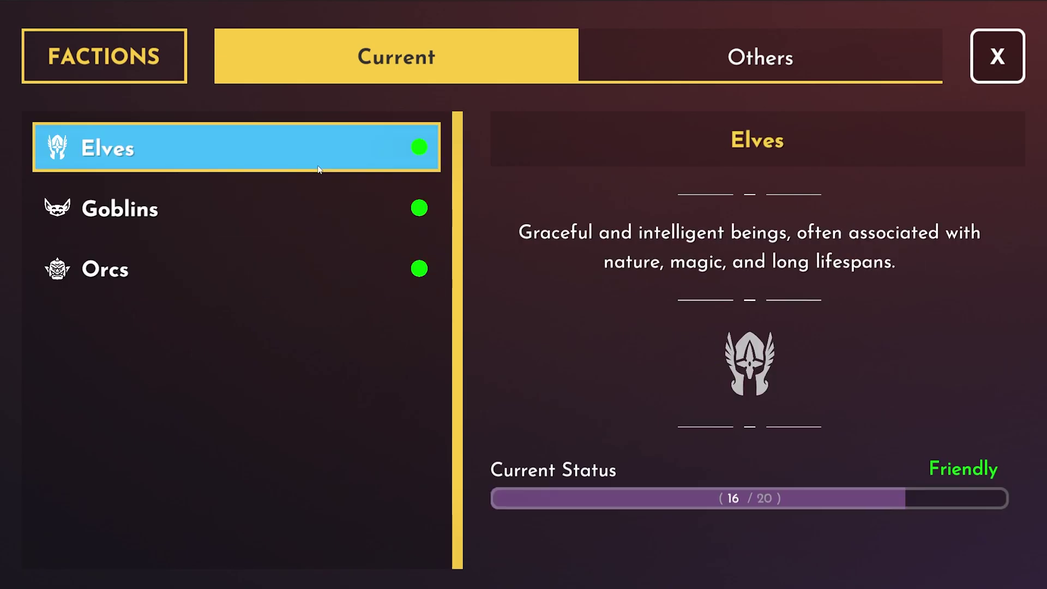
left_click(316, 210)
left_click(309, 261)
left_click(315, 212)
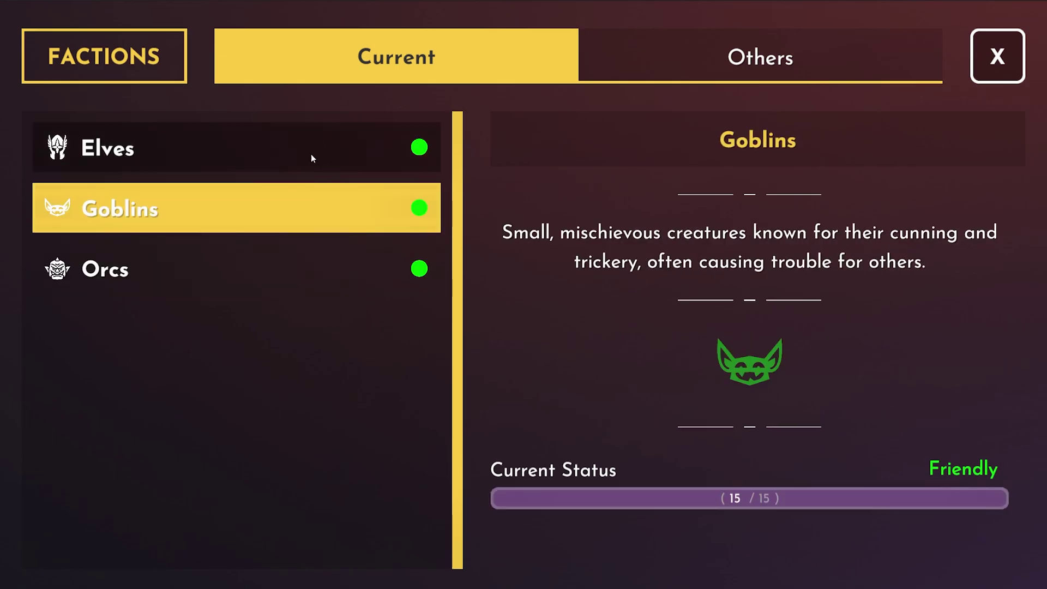
Compare the reputation status of Elves, Goblins and Orcs.
left_click(312, 157)
left_click(316, 211)
left_click(313, 261)
left_click(319, 224)
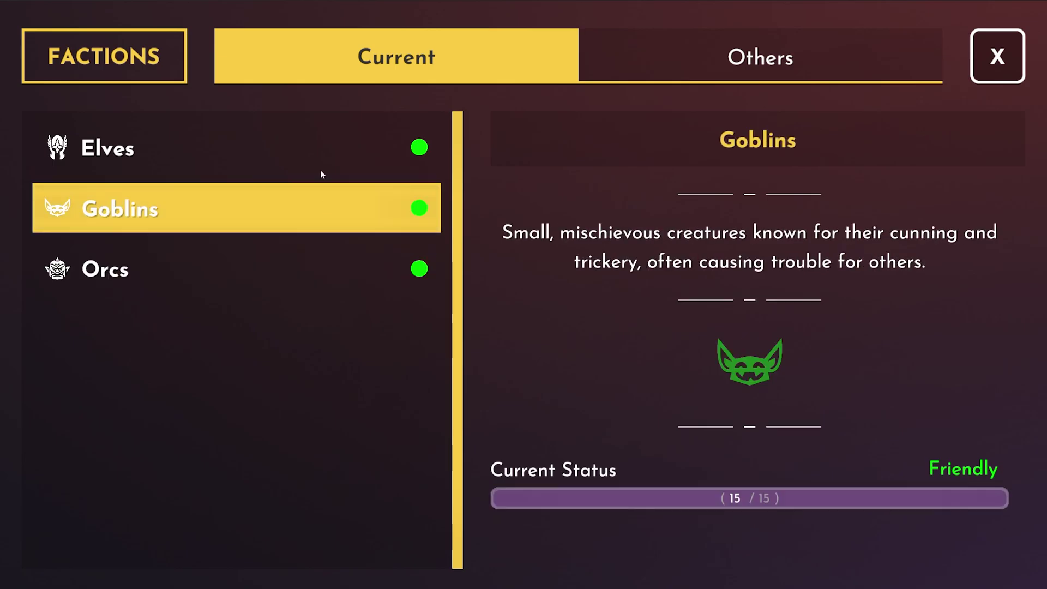
left_click(320, 170)
left_click(295, 227)
left_click(297, 267)
left_click(303, 203)
left_click(318, 150)
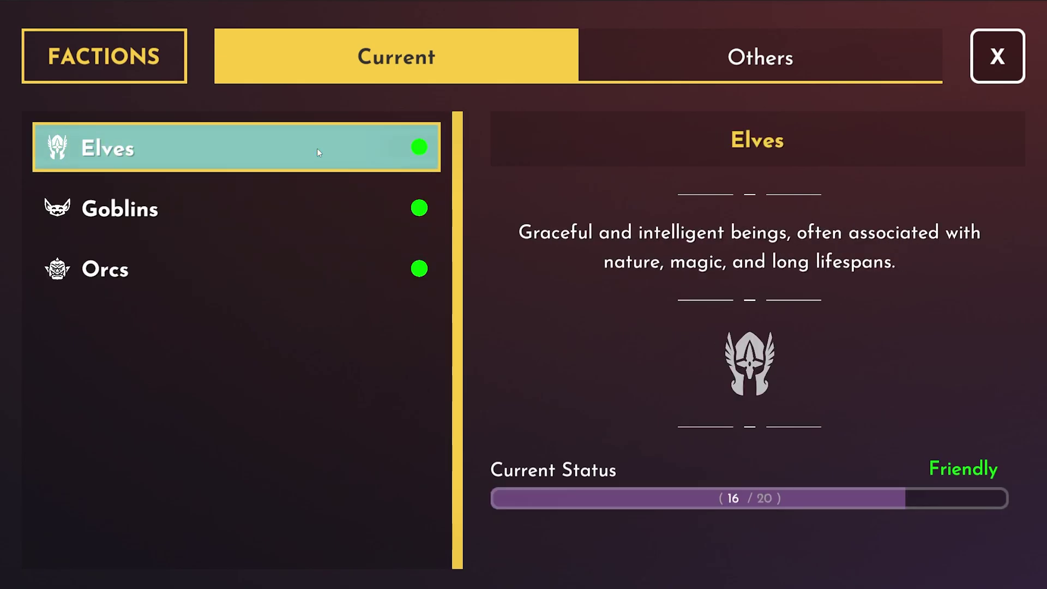
left_click(305, 208)
left_click(307, 266)
left_click(335, 201)
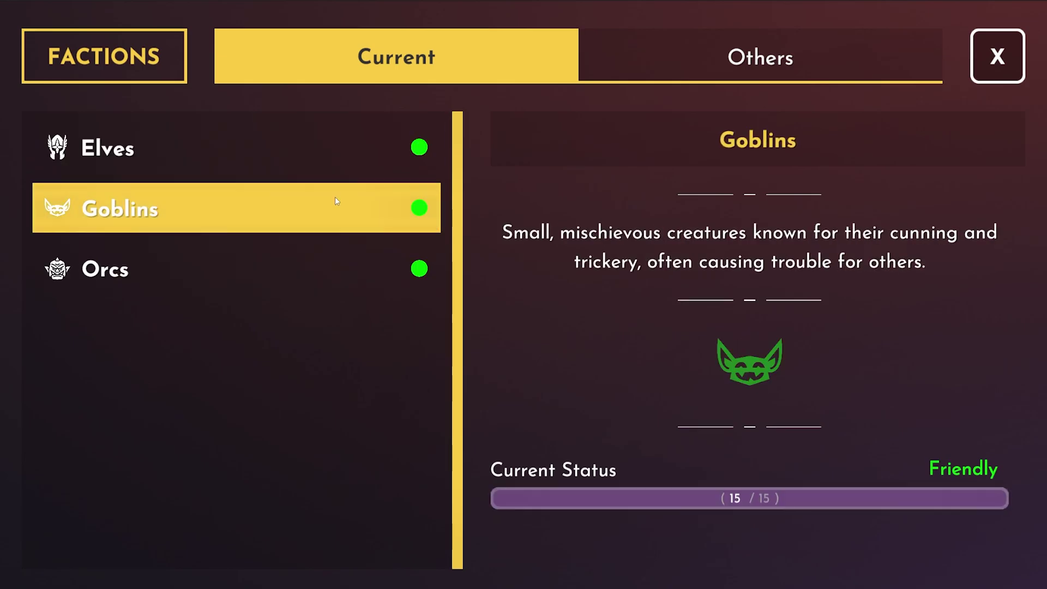
Check Elves at 16/20 and Goblins at 15/15, then switch to the Others tab.
left_click(339, 151)
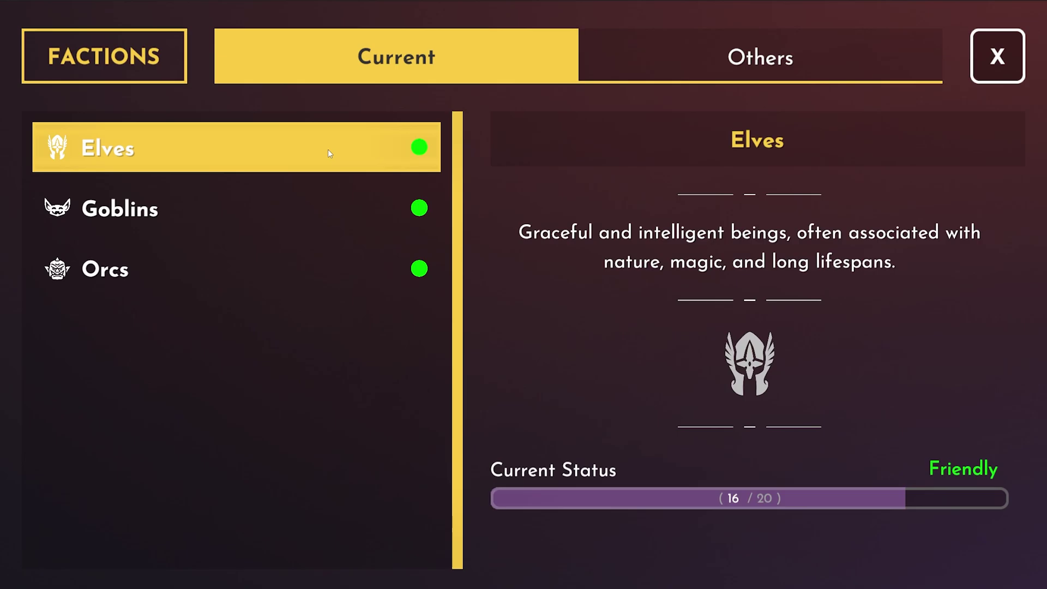
left_click(332, 216)
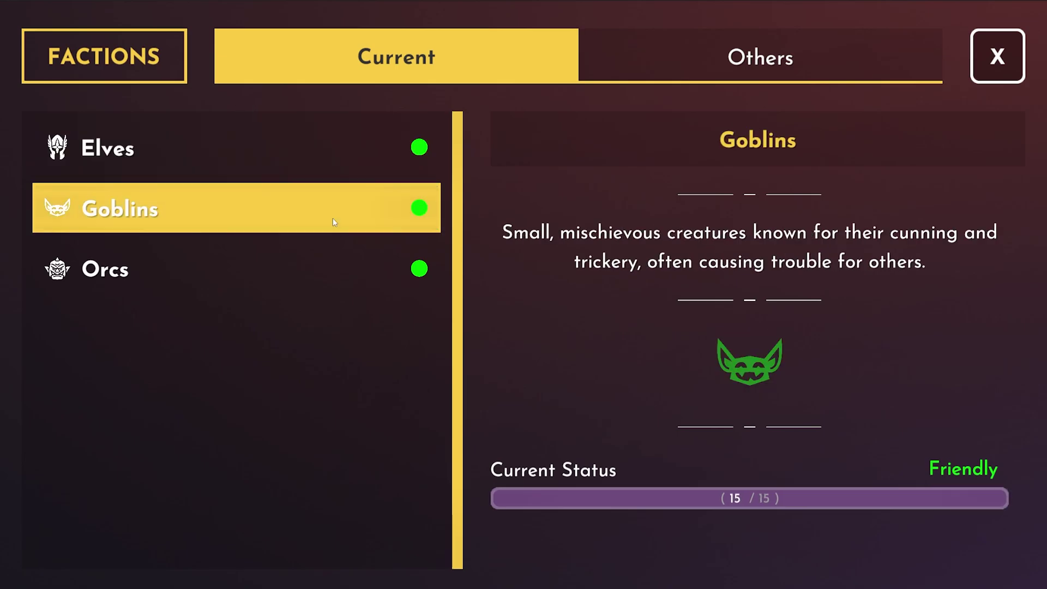
left_click(352, 275)
left_click(350, 226)
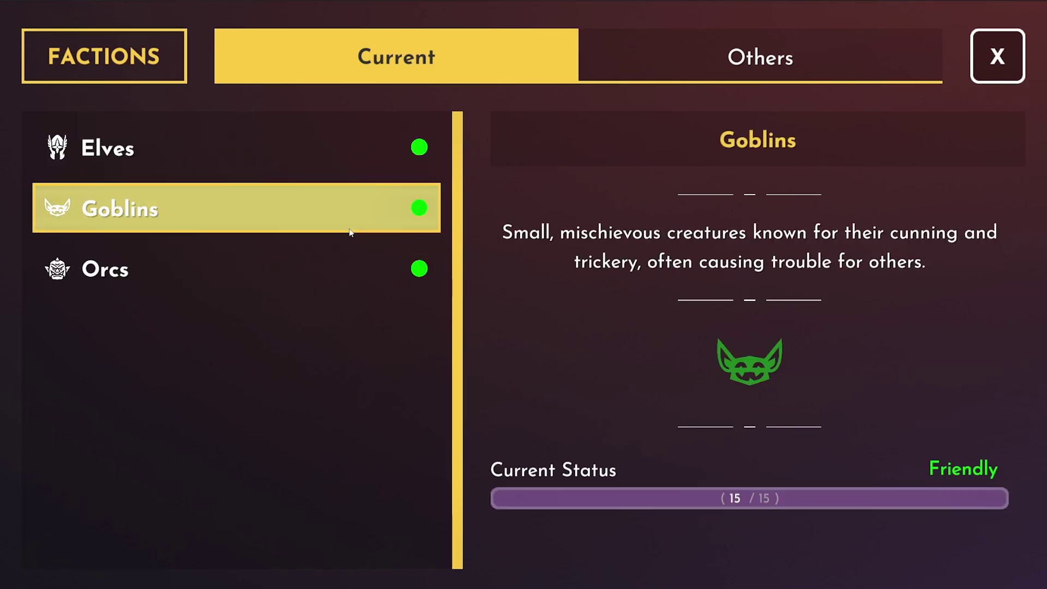
left_click(353, 156)
left_click(647, 68)
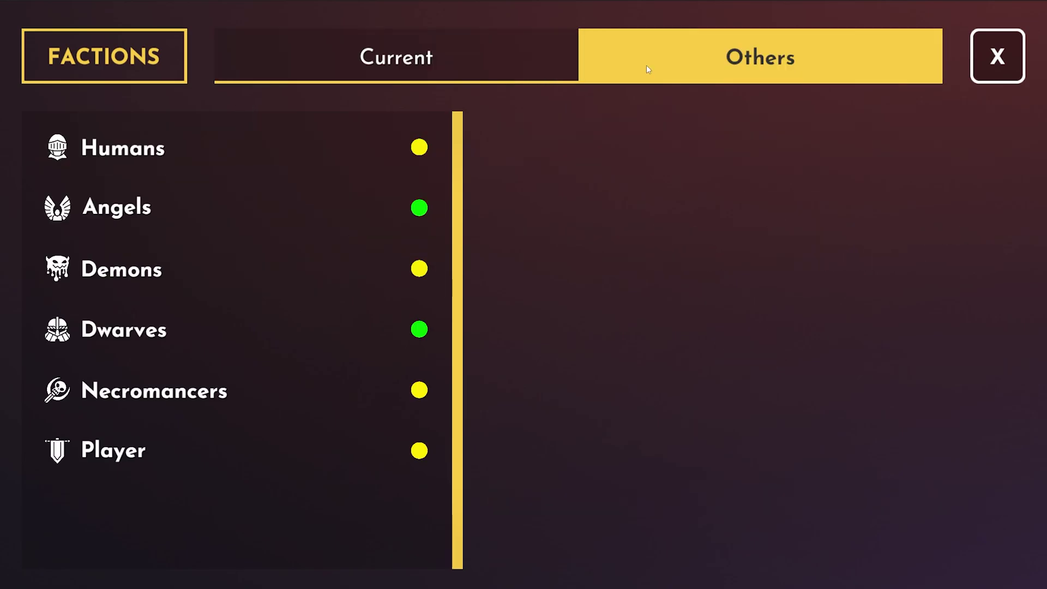
View Humans, Angels, Demons, Dwarves, Necromancers and Player details, then back up to Humans.
left_click(298, 155)
left_click(283, 205)
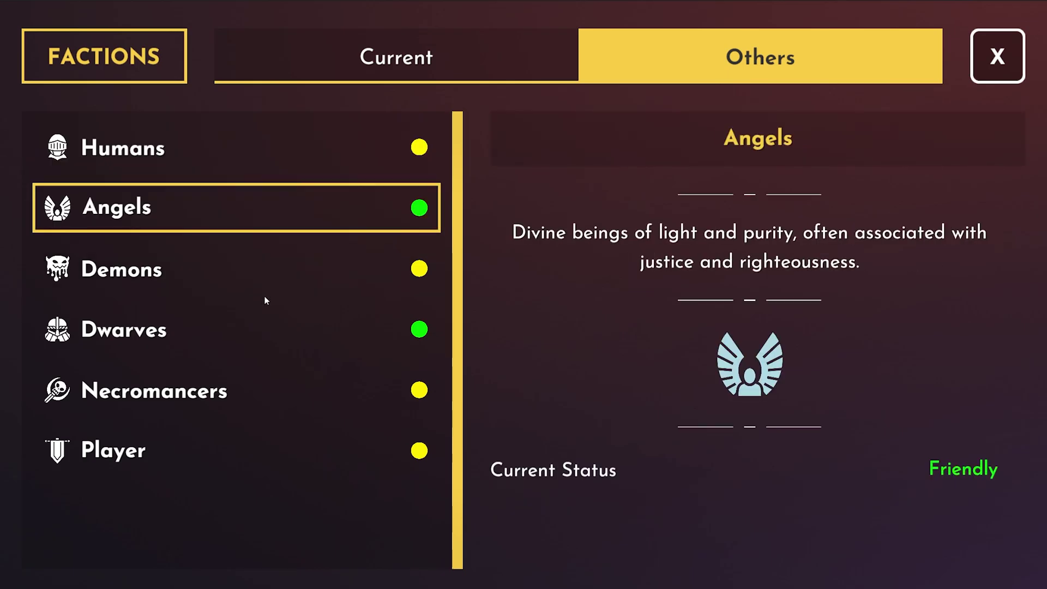
left_click(275, 279)
left_click(256, 333)
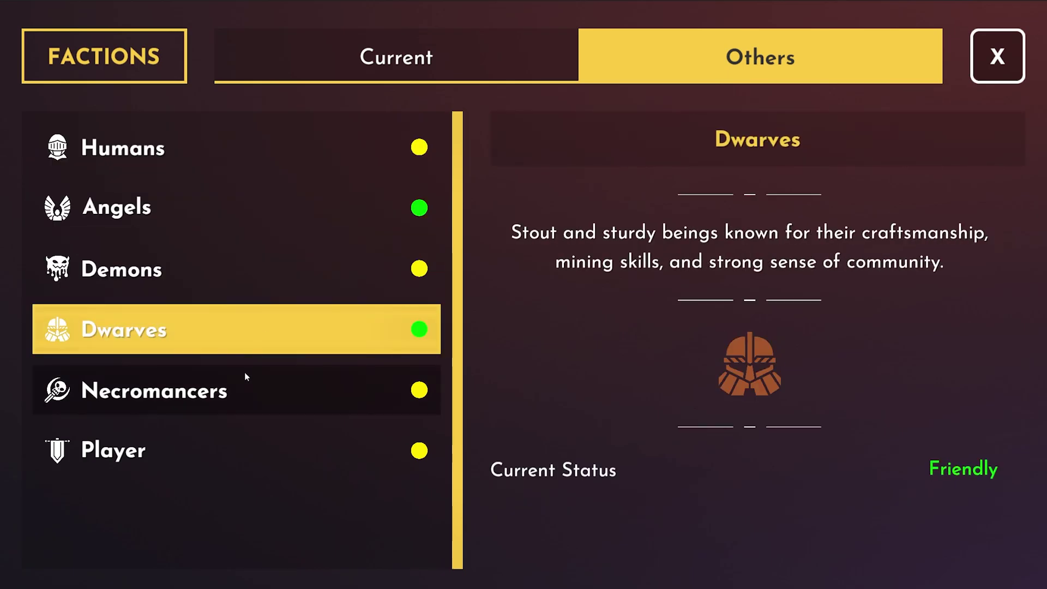
left_click(242, 390)
left_click(238, 445)
left_click(240, 385)
left_click(232, 328)
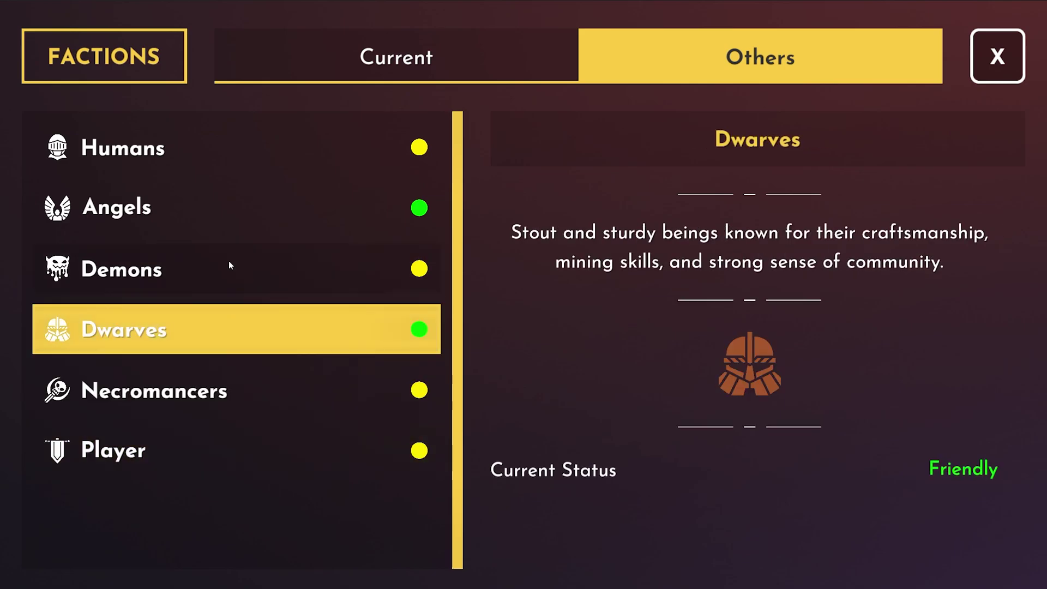
left_click(234, 269)
left_click(243, 207)
left_click(265, 147)
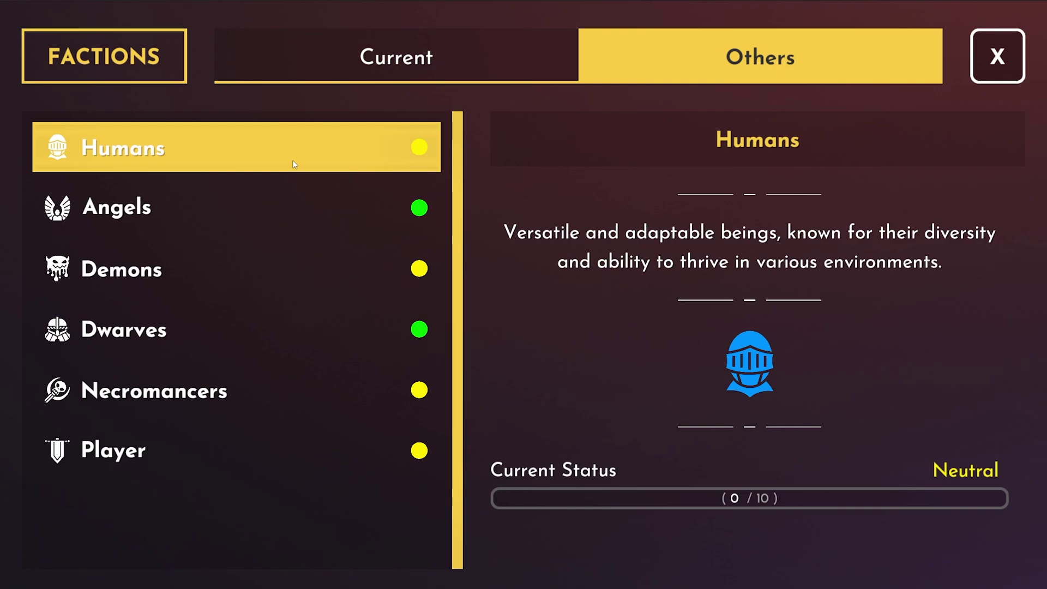
Review Angels through Player again, ending on Humans at Neutral 0/10.
left_click(213, 228)
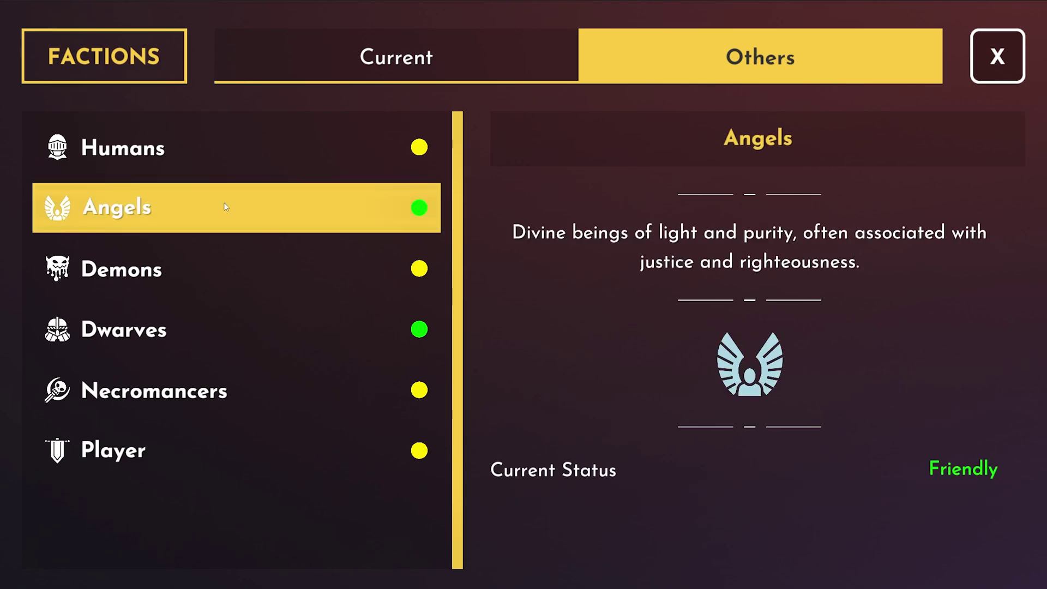
left_click(218, 270)
left_click(242, 352)
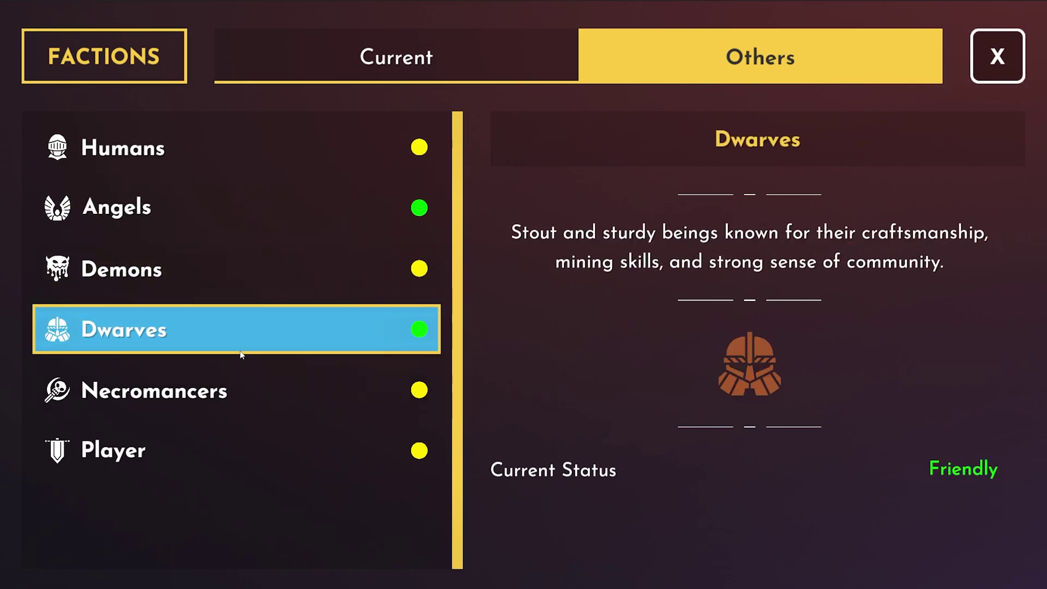
left_click(226, 388)
left_click(227, 443)
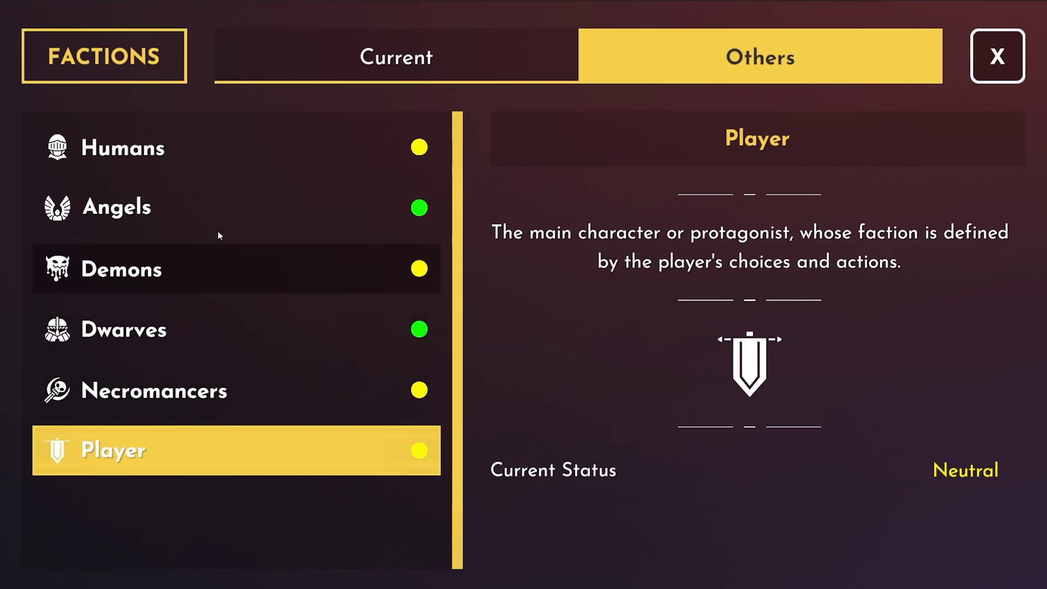
left_click(240, 156)
Review Elves (16/20), Goblins (15/15) and Orcs under Current, then close the Factions menu.
left_click(443, 38)
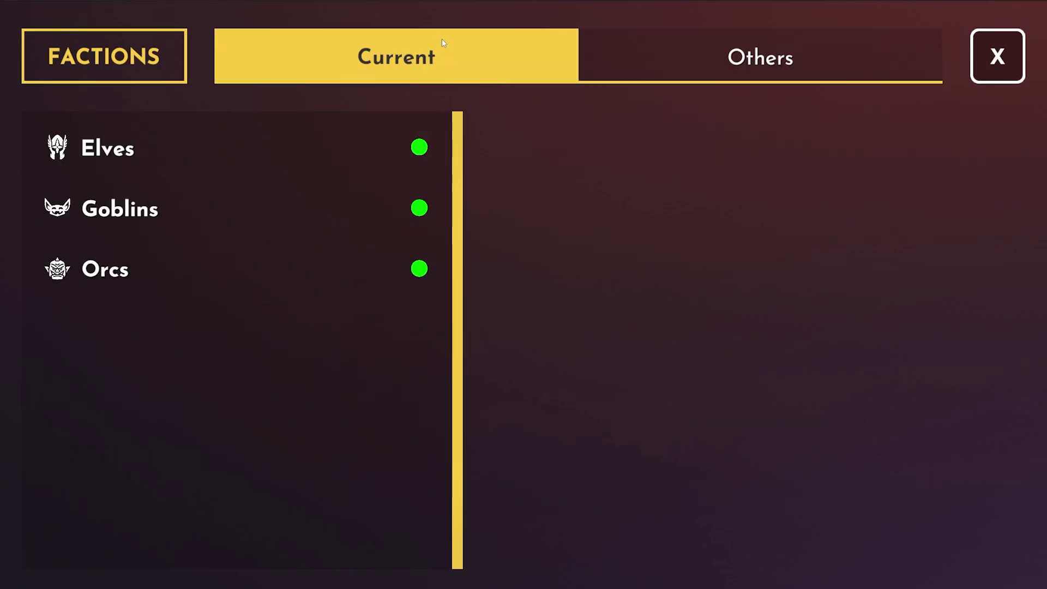
left_click(339, 150)
left_click(314, 213)
left_click(308, 264)
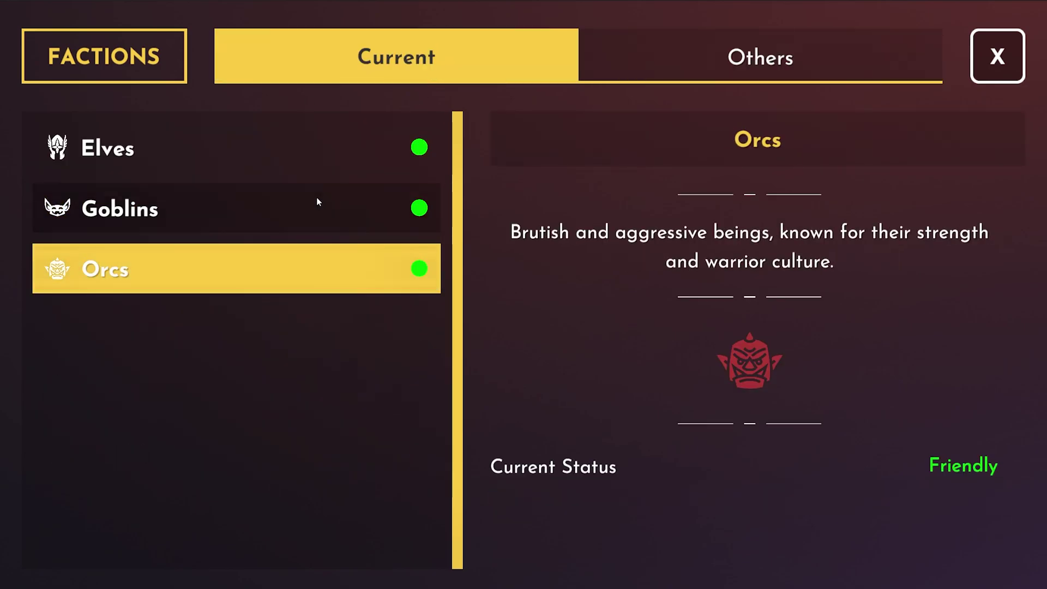
left_click(316, 206)
left_click(315, 152)
left_click(308, 212)
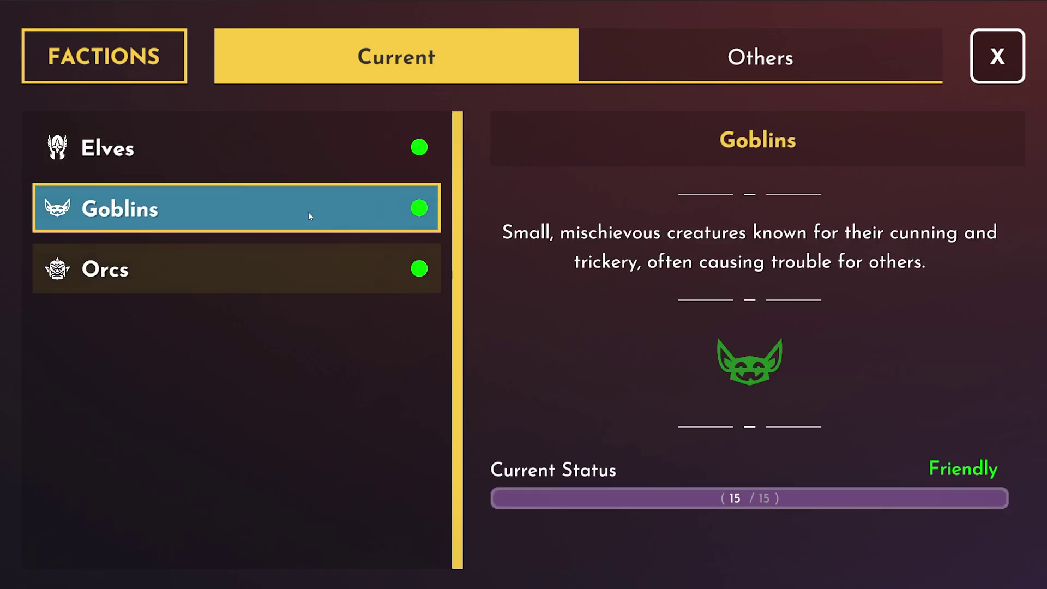
left_click(306, 145)
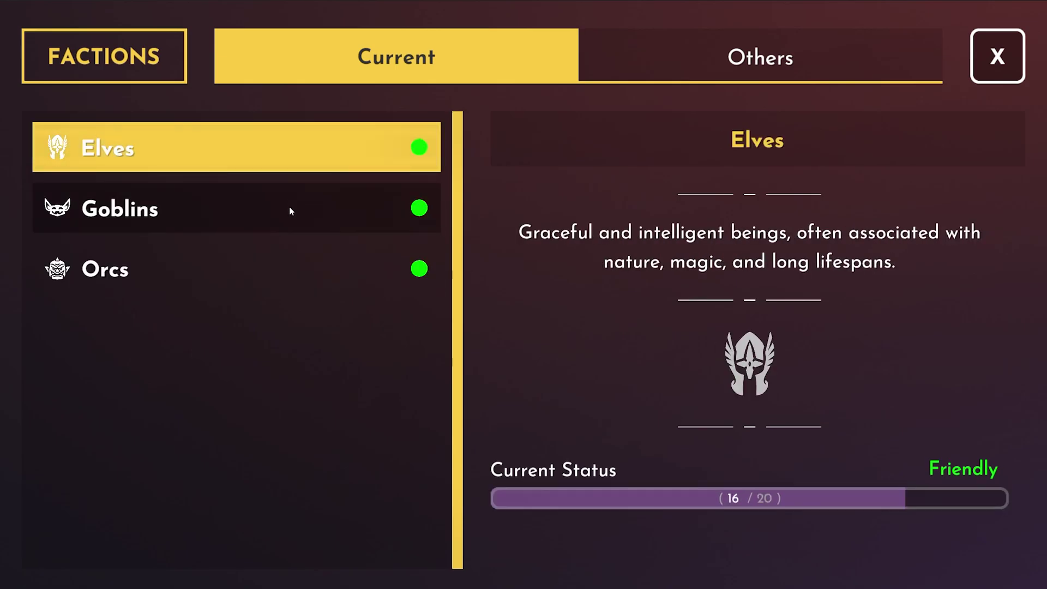
left_click(996, 56)
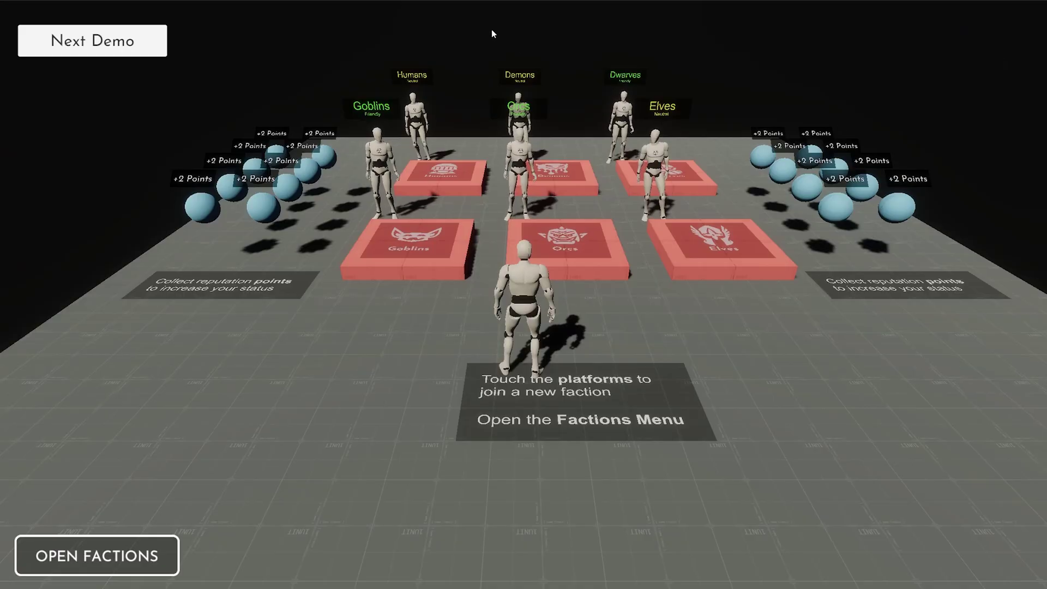
Load the status-platform demo and walk between green and red platforms, toggling Orcs Friendly and Hostile.
left_click(87, 34)
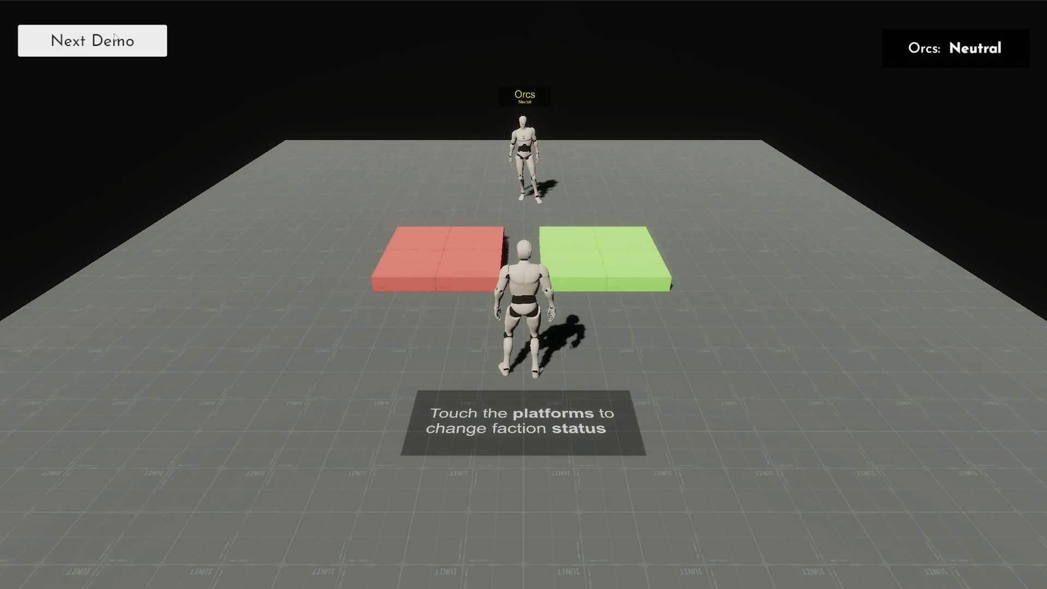
key("d")
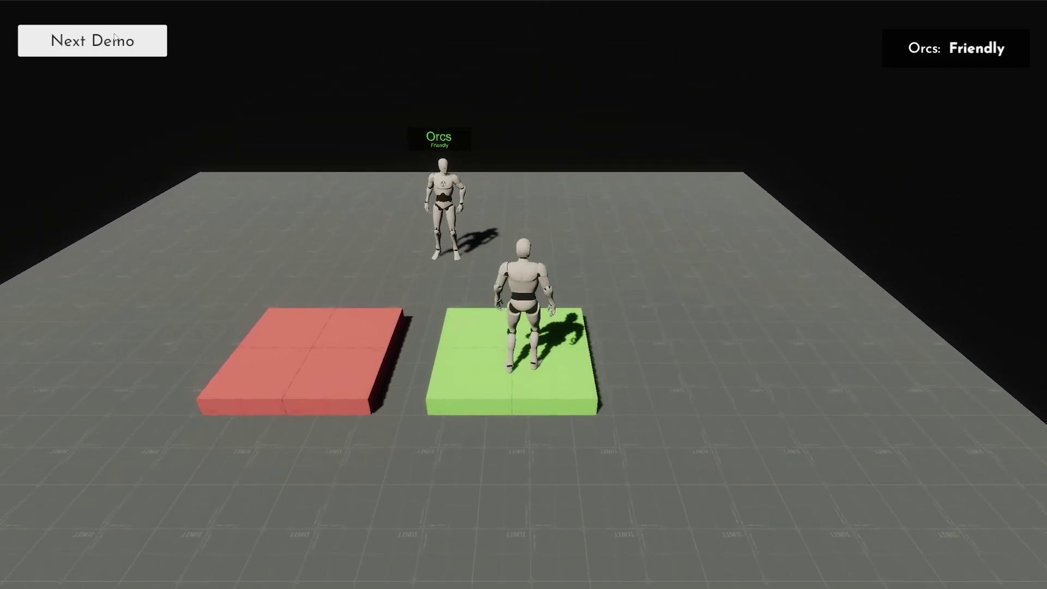
key("a")
key("s")
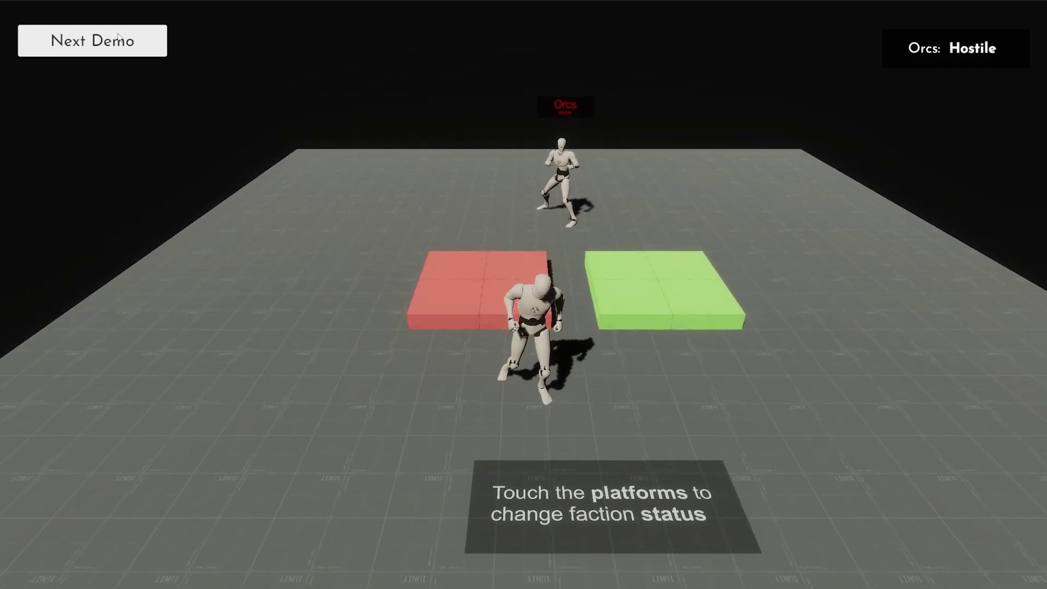
key("w")
key("s")
key("a")
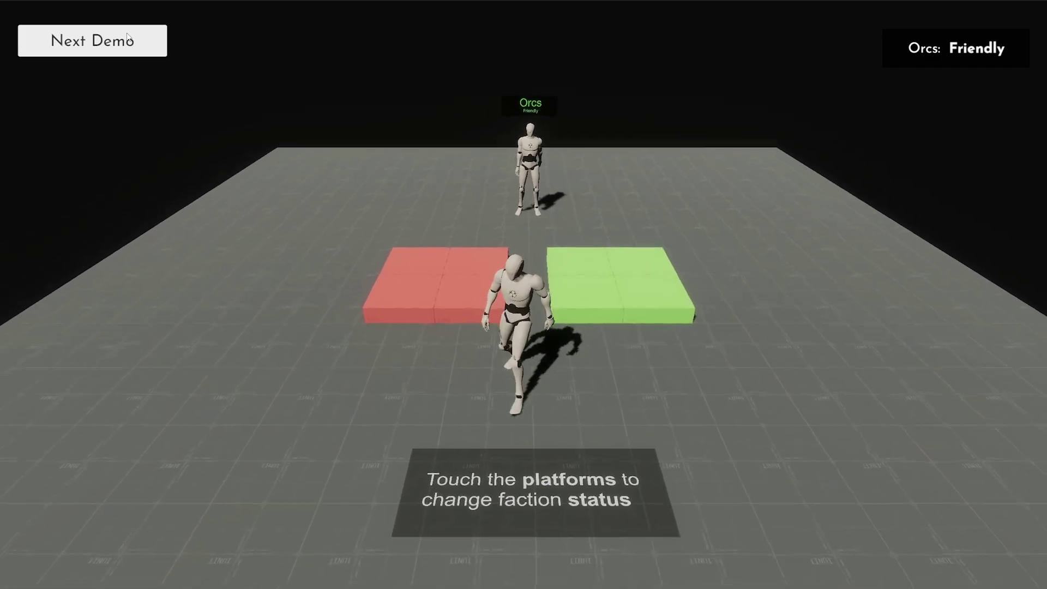
key("d")
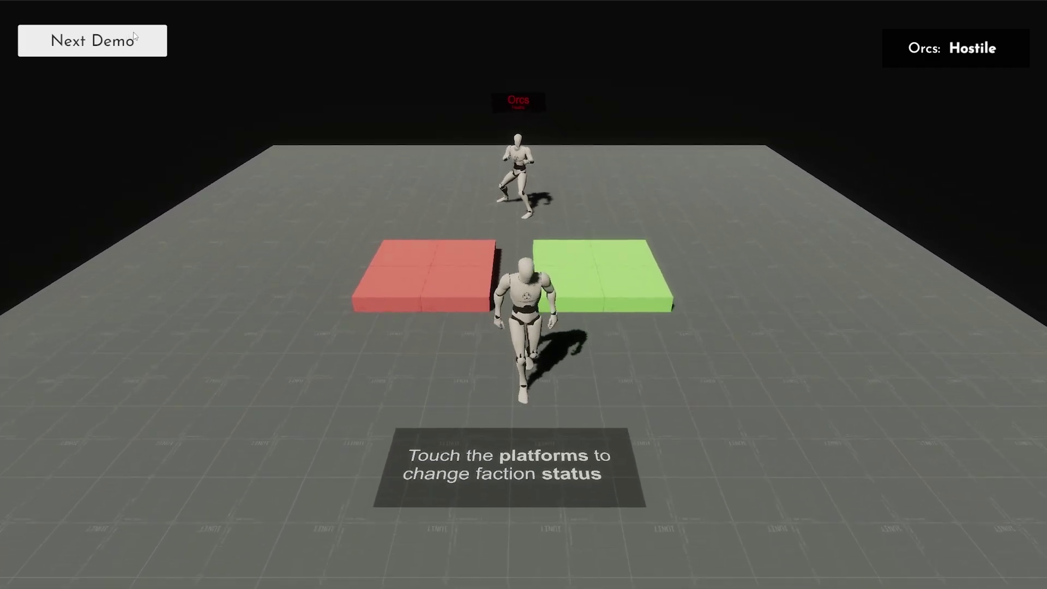
Keep crossing between the red and green platforms, leaving Orcs Hostile.
key("w")
key("s")
key("a")
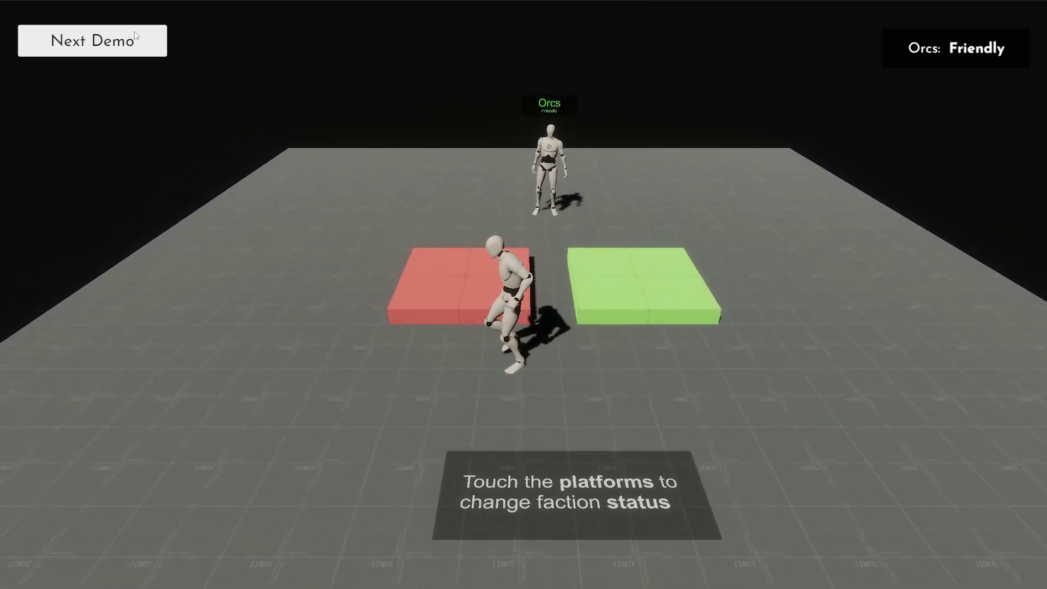
key("w")
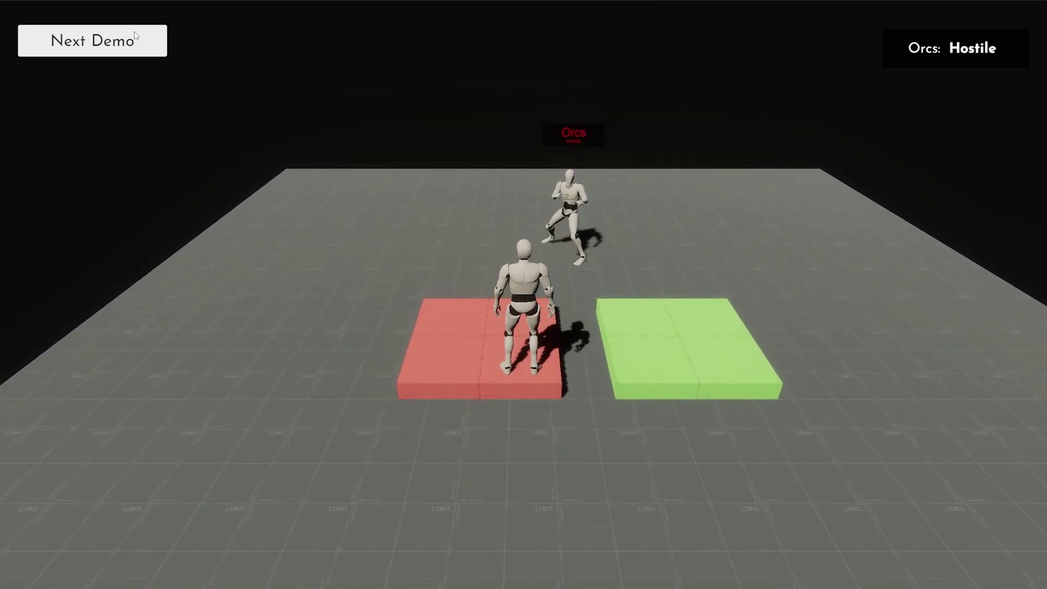
key("s")
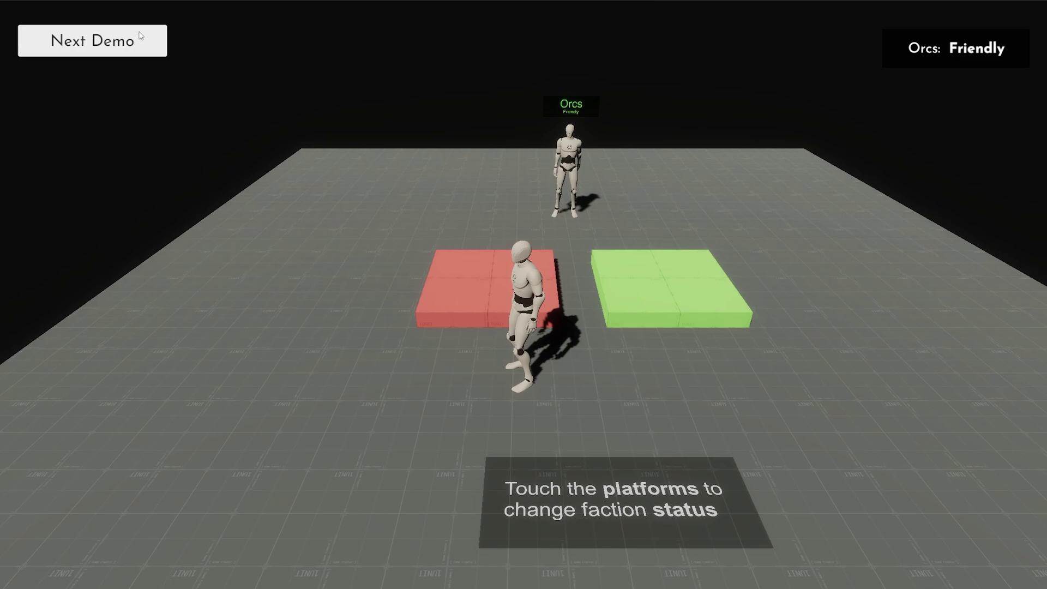
key("d")
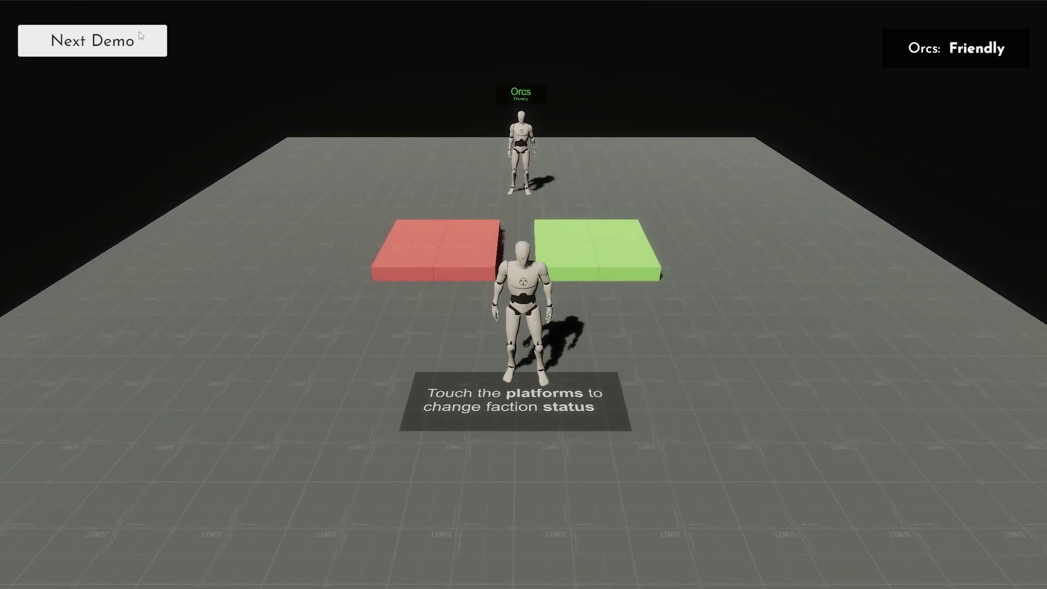
key("a")
key("w")
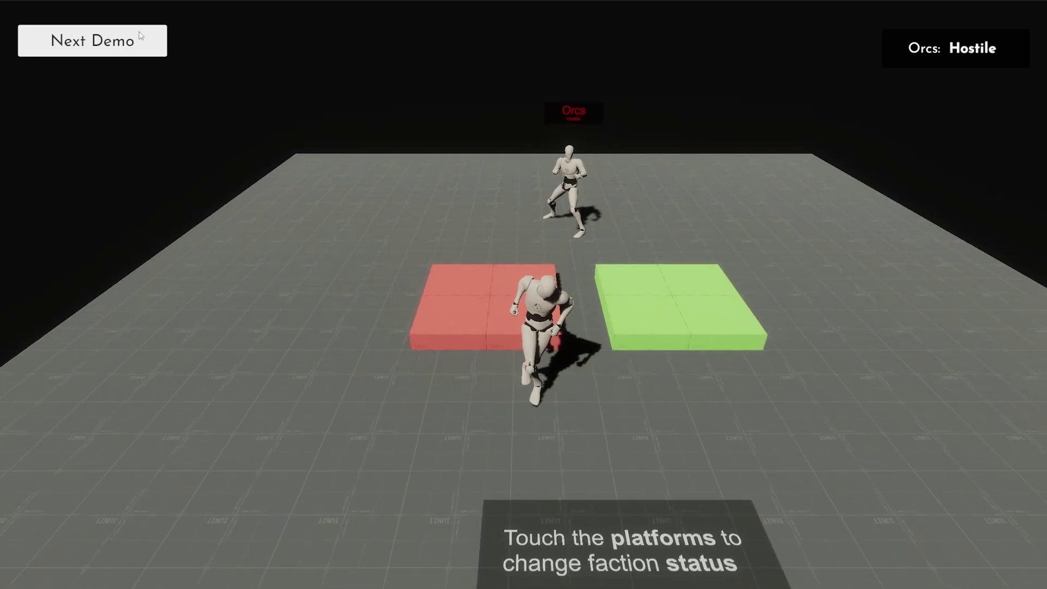
key("d")
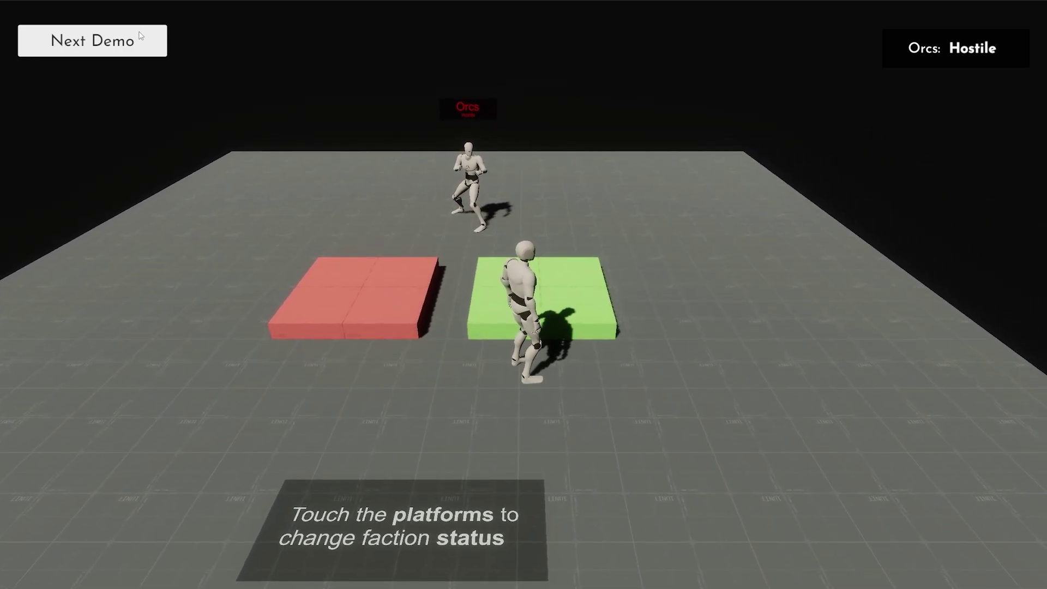
key("s")
key("d")
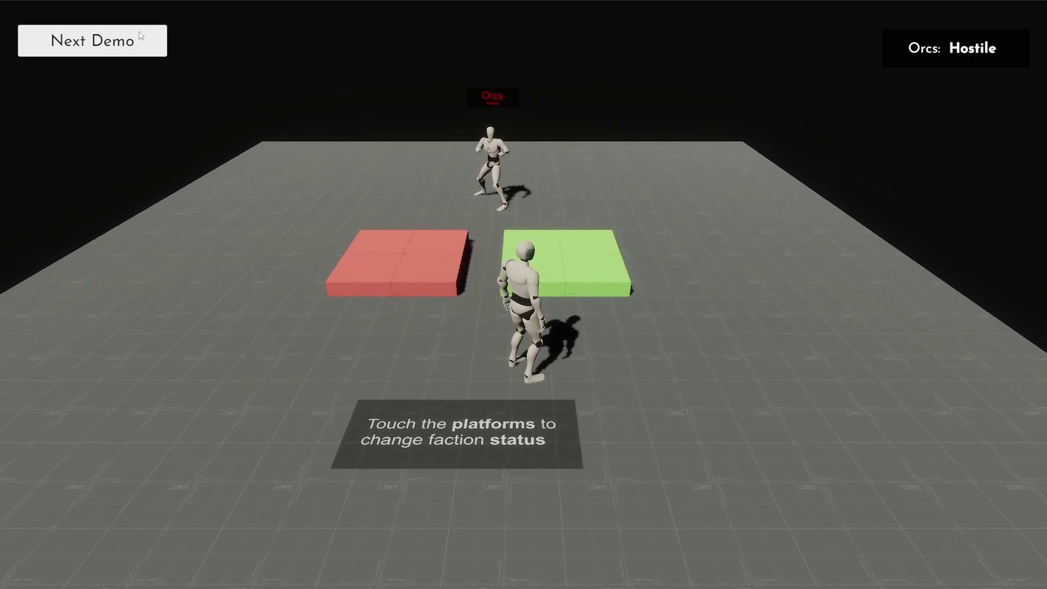
Walk the player onto the green then red platforms to befriend and anger Orcs, then advance demos.
key("d")
key("w")
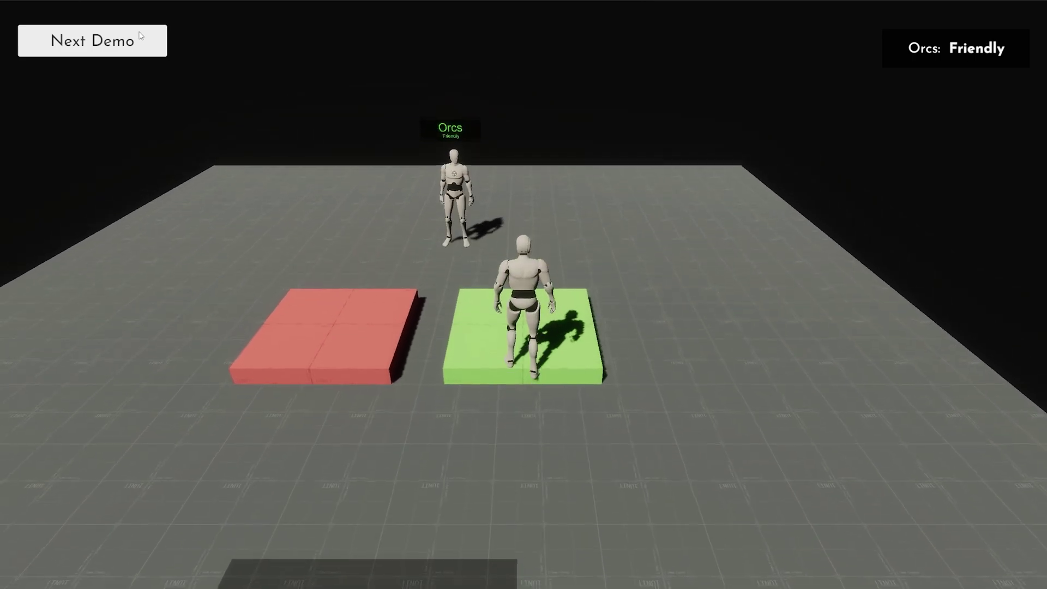
key("a")
key("s")
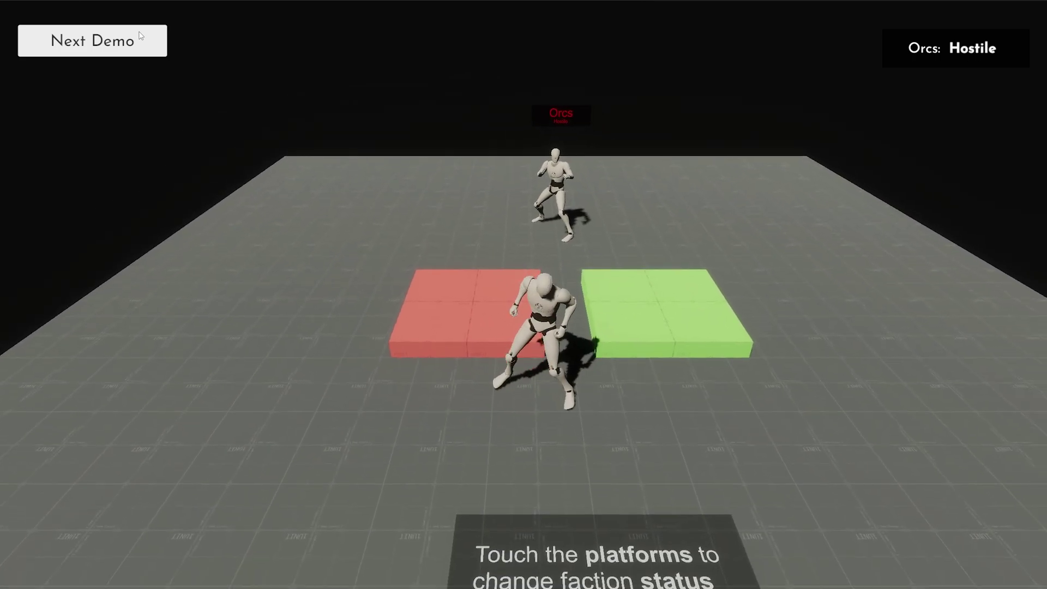
left_click(102, 42)
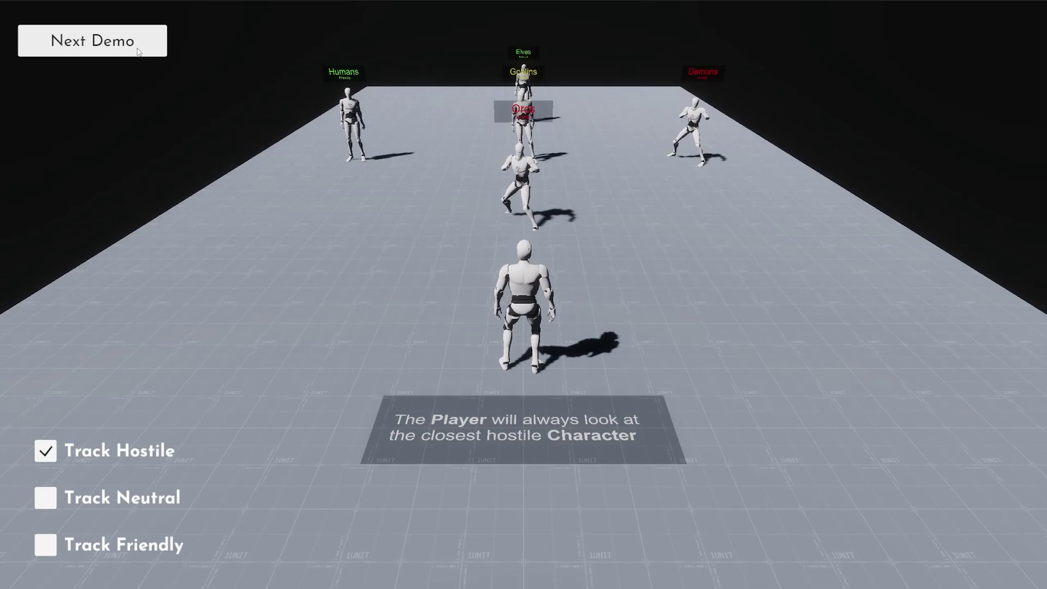
Walk the player past the Orc and Goblins toward the Elves, tracking neutral characters instead of hostile.
key("w")
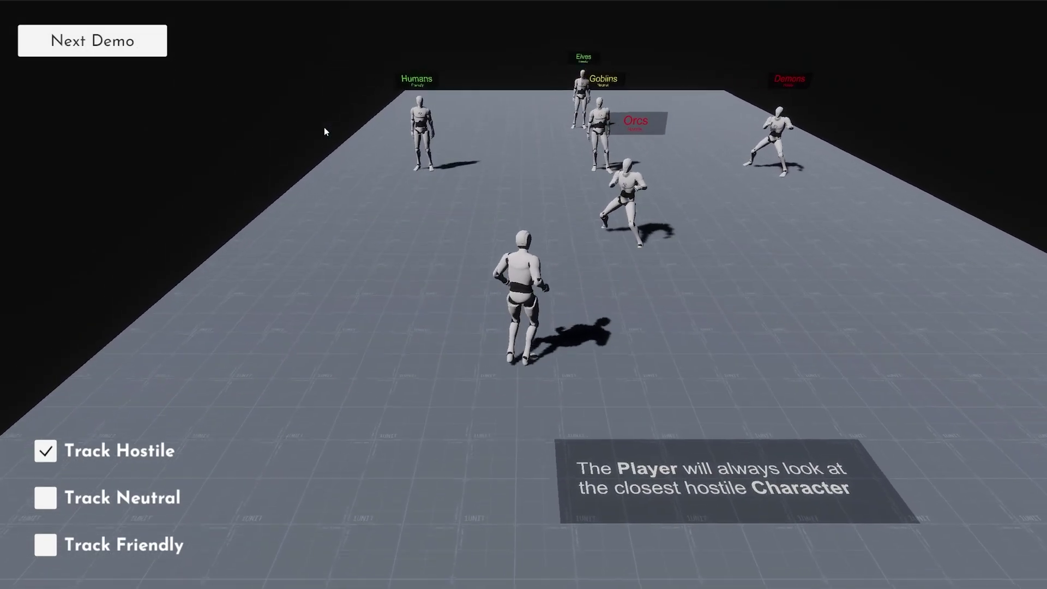
key("w")
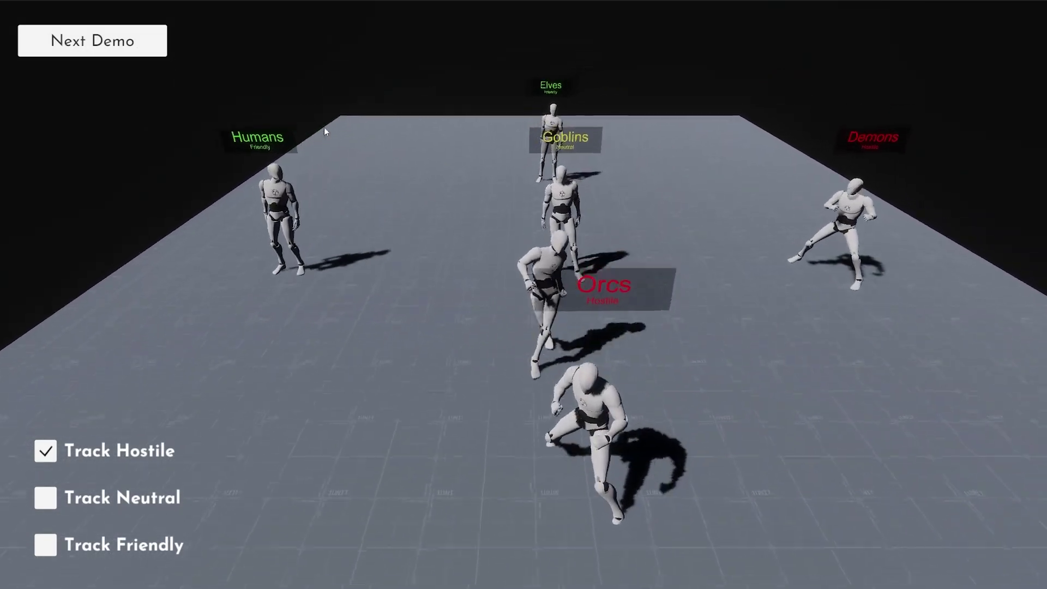
key("w")
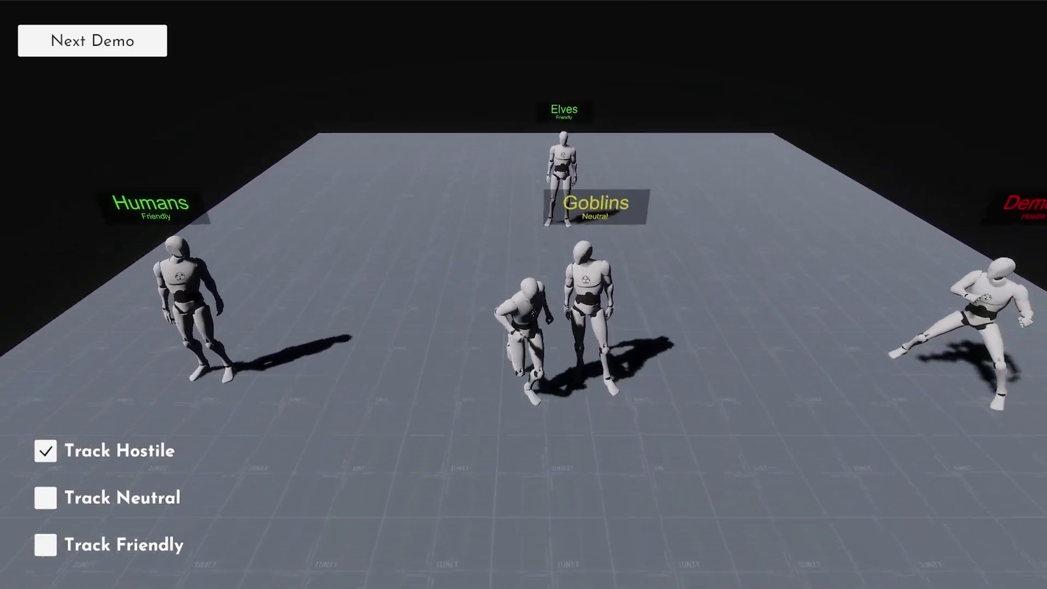
left_click(46, 506)
Run the player forward past the Orcs sign, then advance to the resource demo.
key("w")
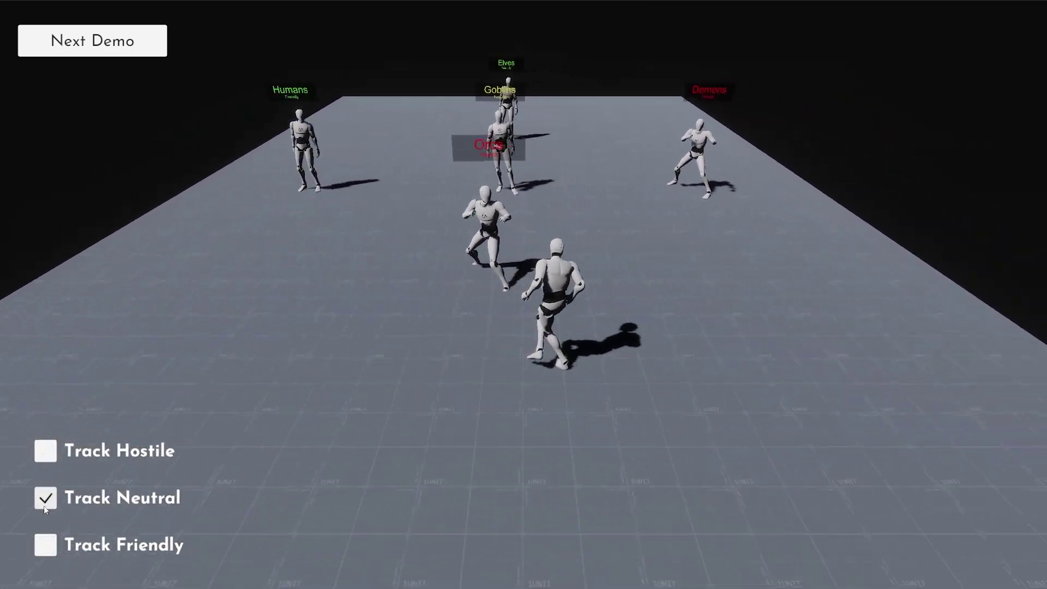
key("w")
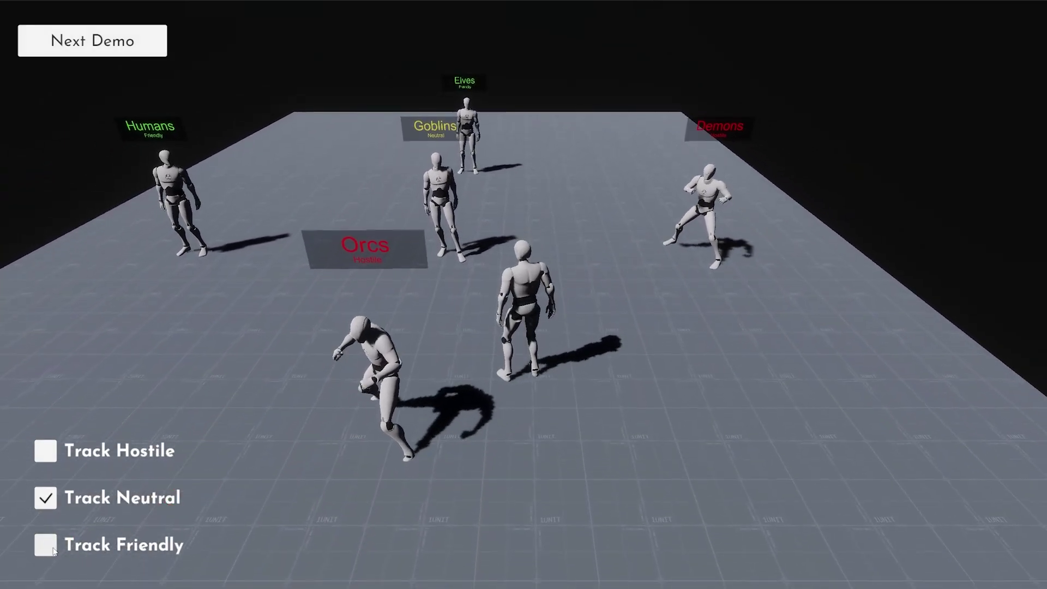
key("w")
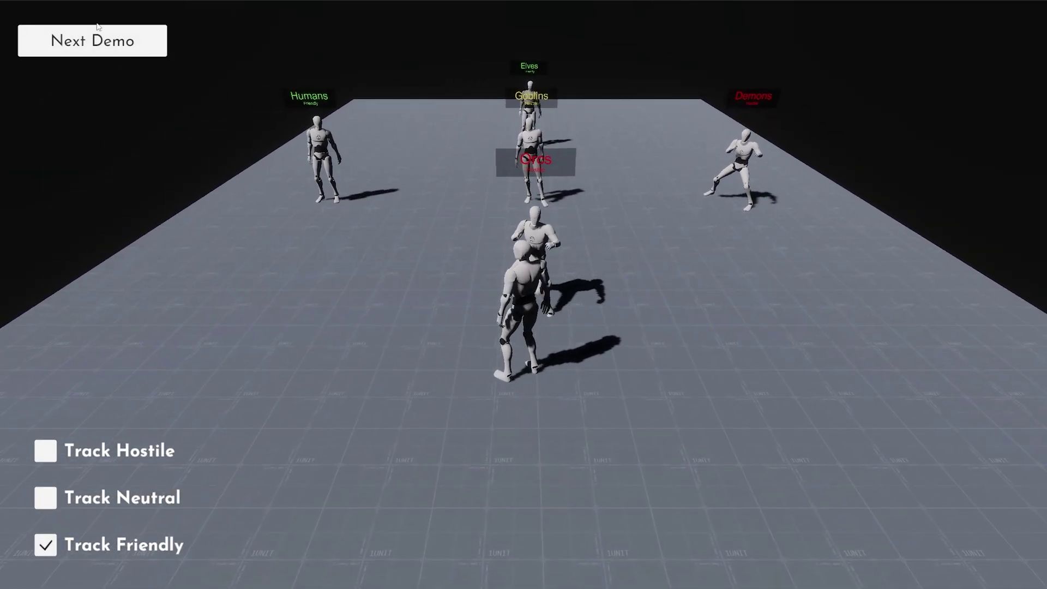
left_click(112, 44)
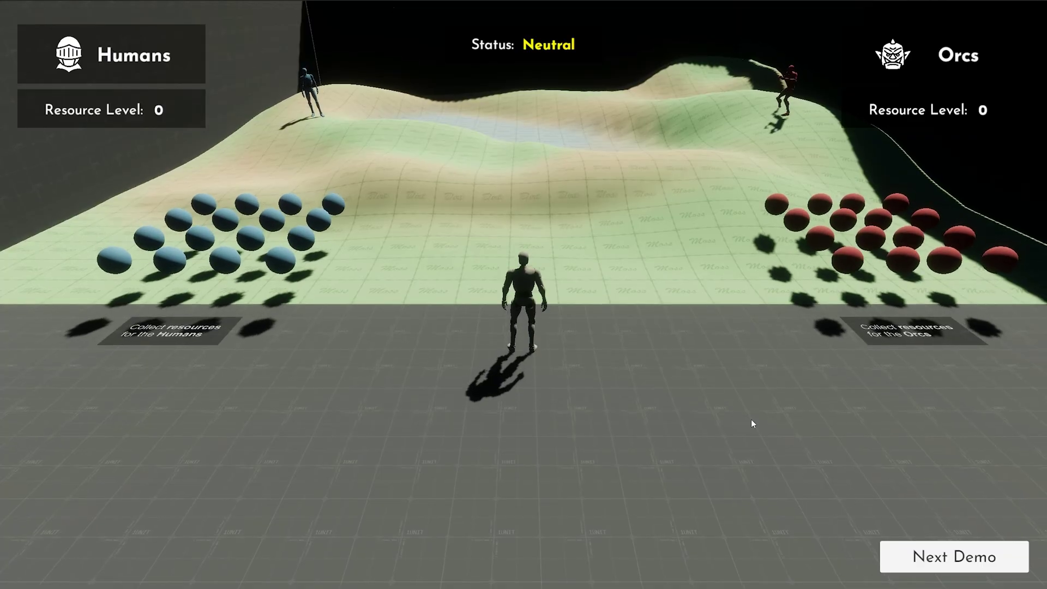
Collect the Humans' blue and Orcs' red resource spheres, then return to the grey floor.
key("a")
key("w")
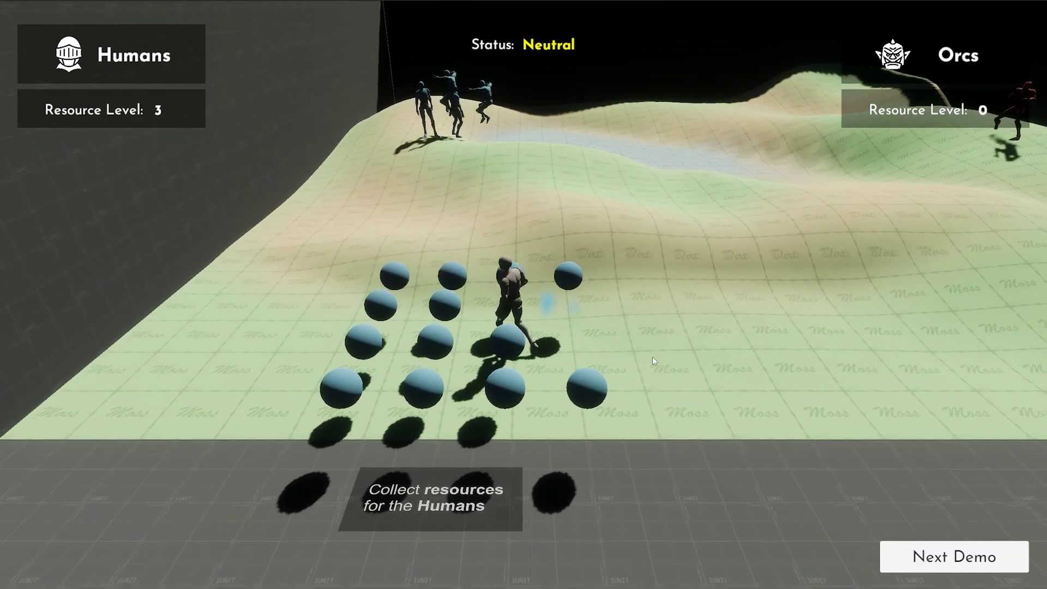
key("d")
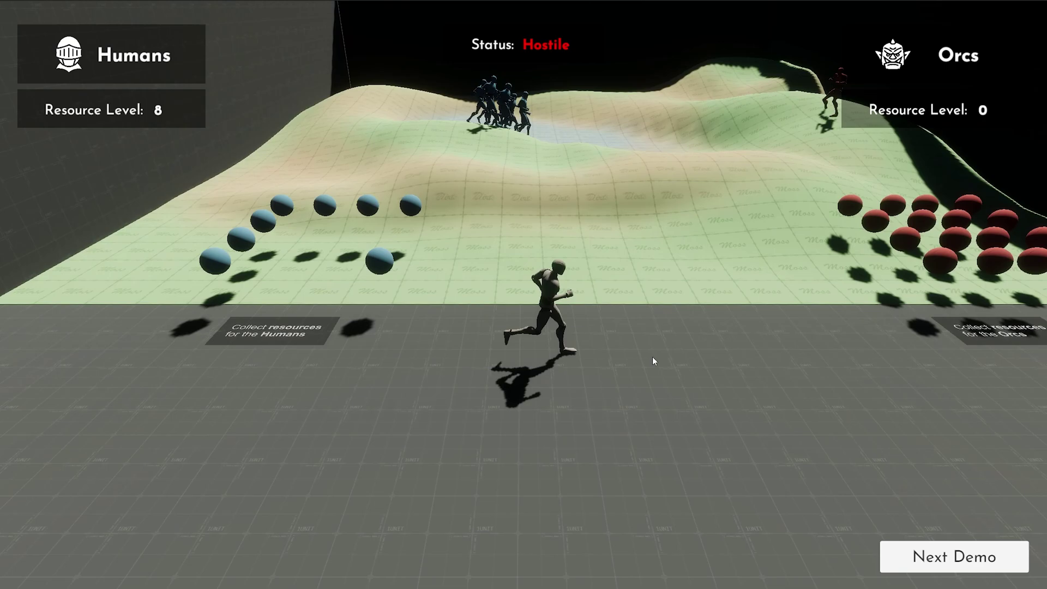
key("w")
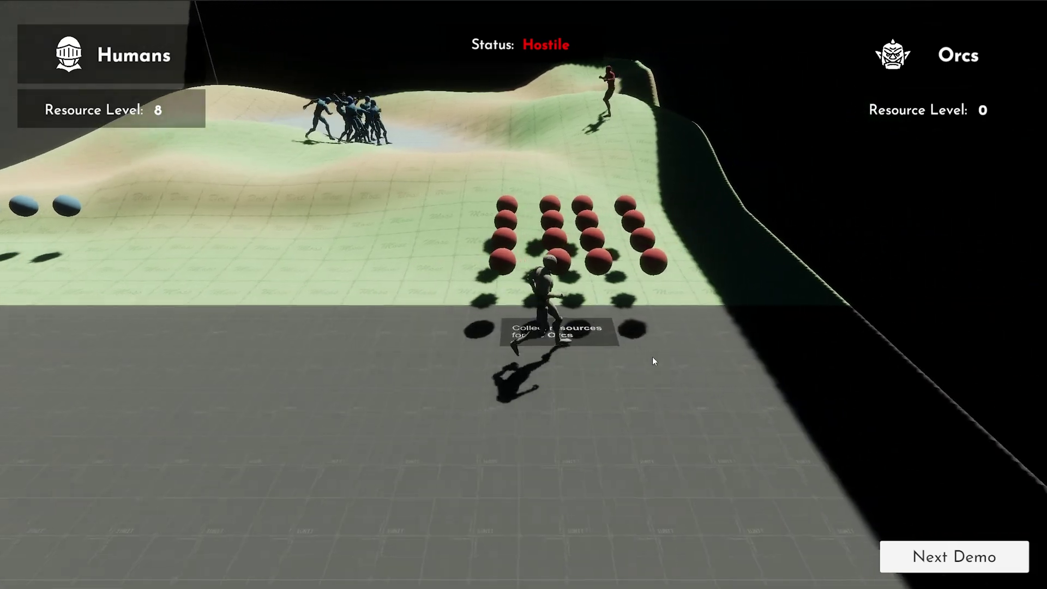
key("w")
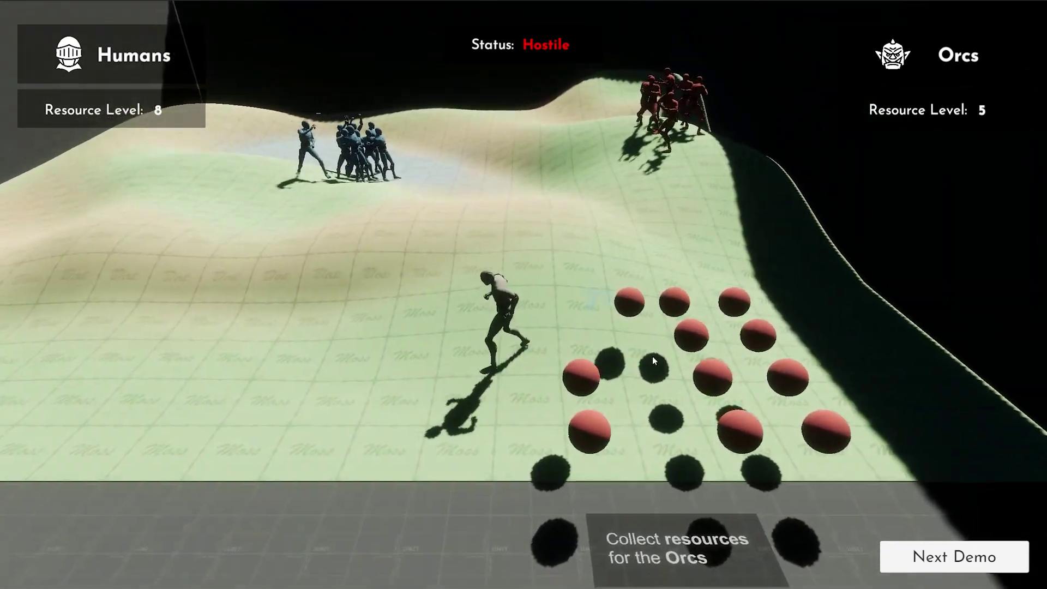
key("s")
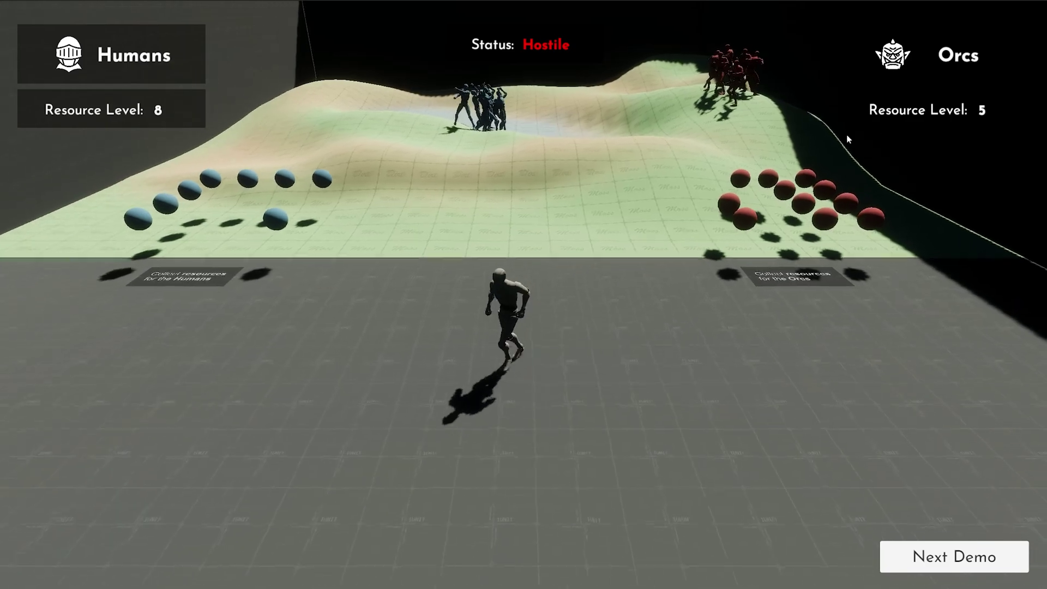
Run the player up the terrain toward the blue soldiers and back onto the grey floor.
key("w")
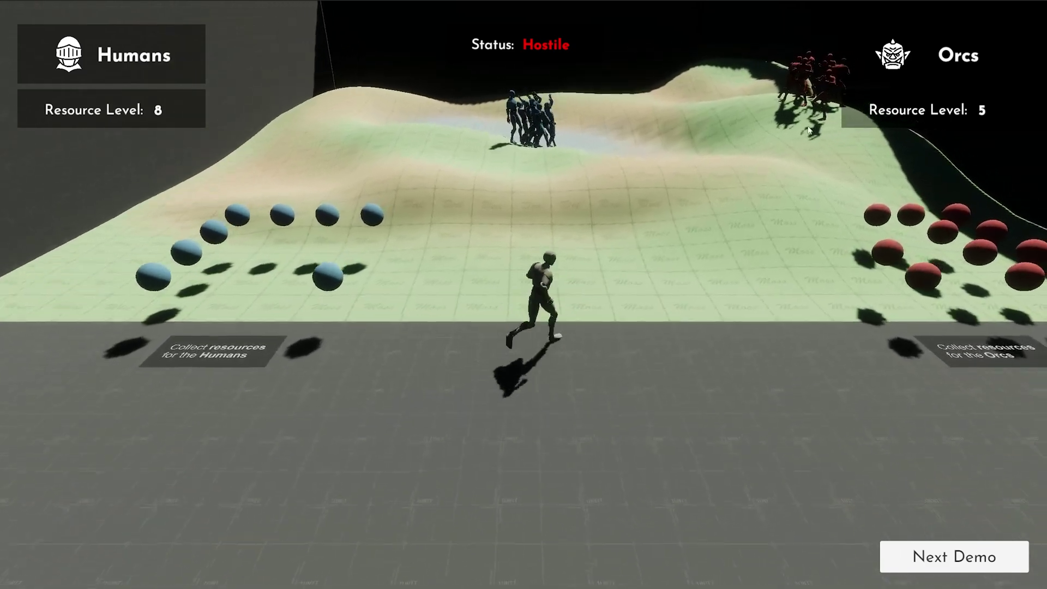
key("w")
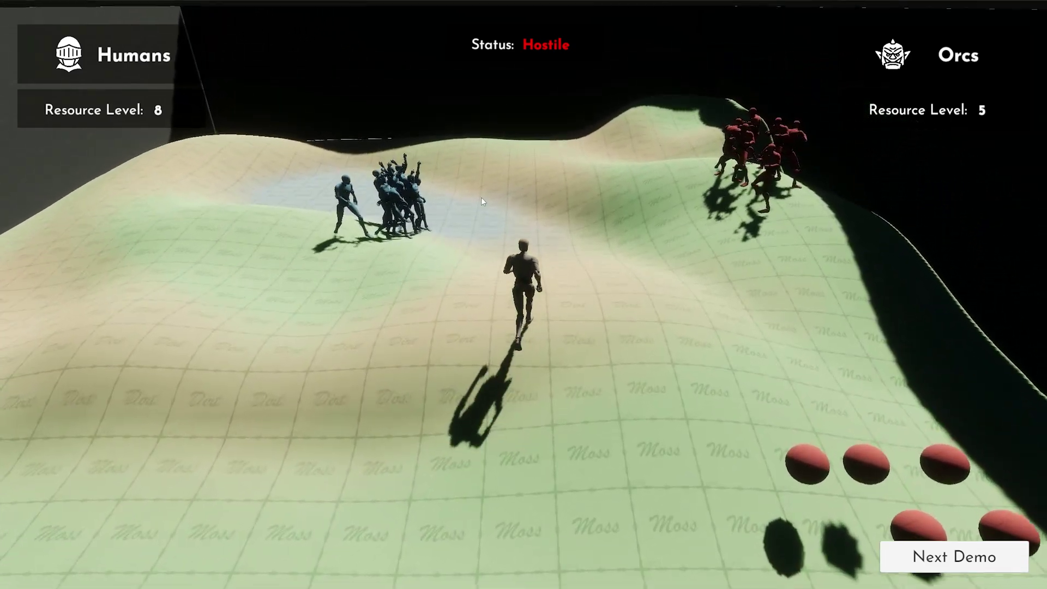
key("w")
key("w")
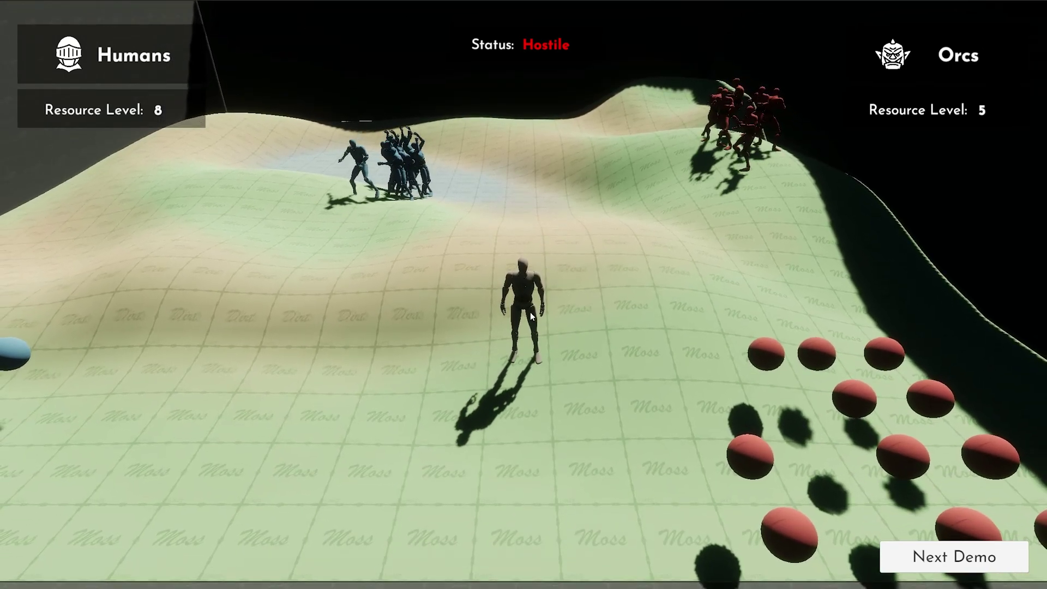
key("s")
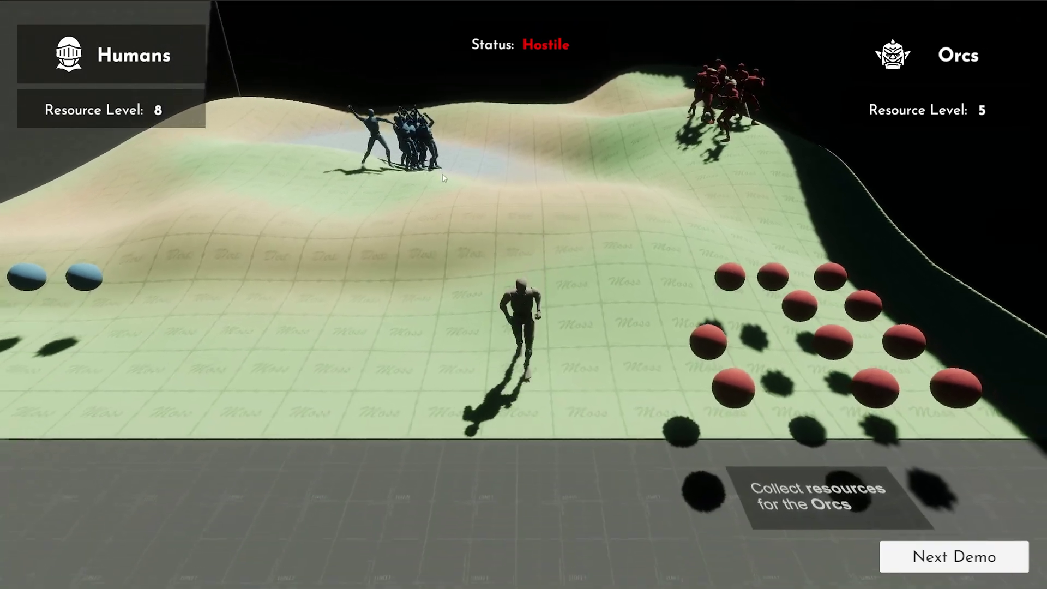
key("s")
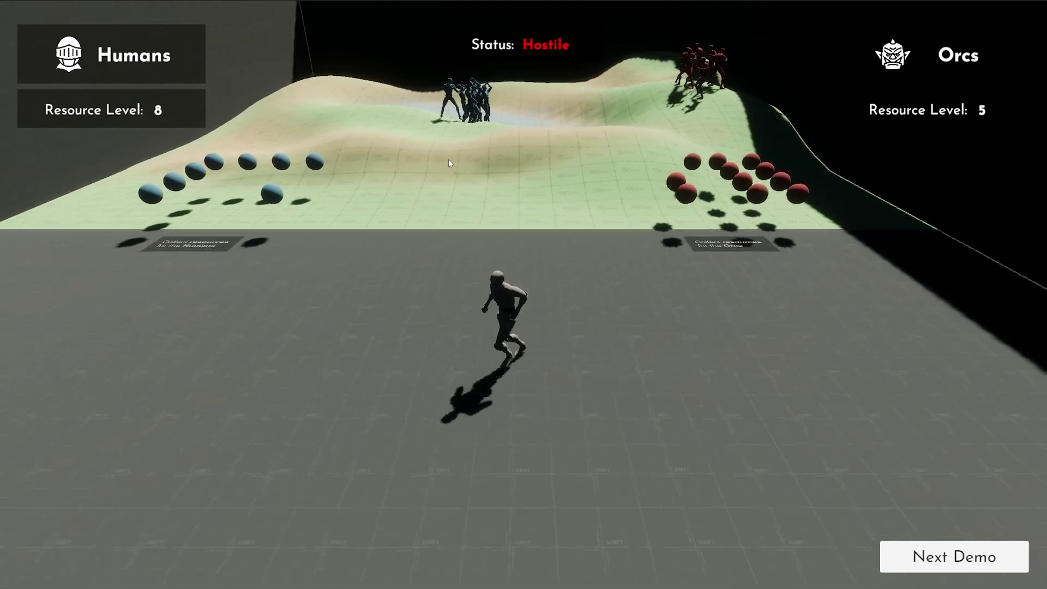
Pick up another Humans resource on the terrain and run into the Orcs' red spheres.
key("a")
key("w")
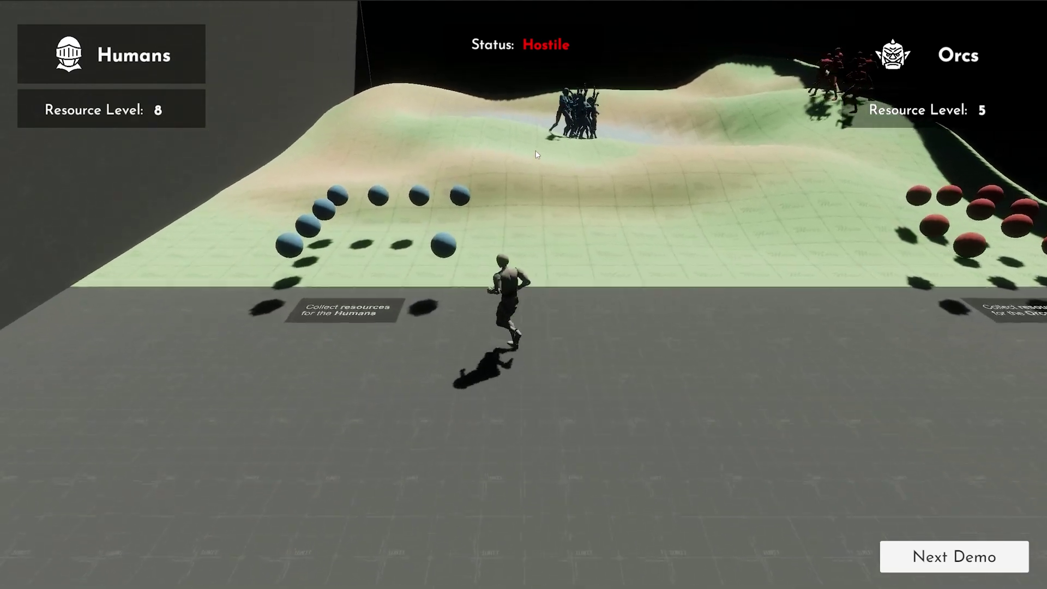
key("w")
key("d")
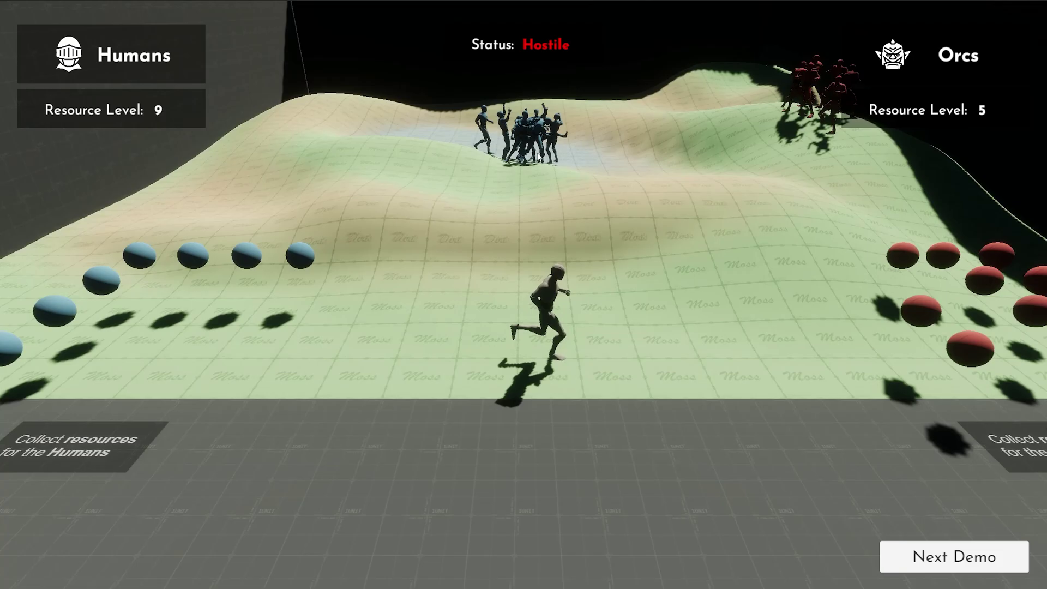
key("d")
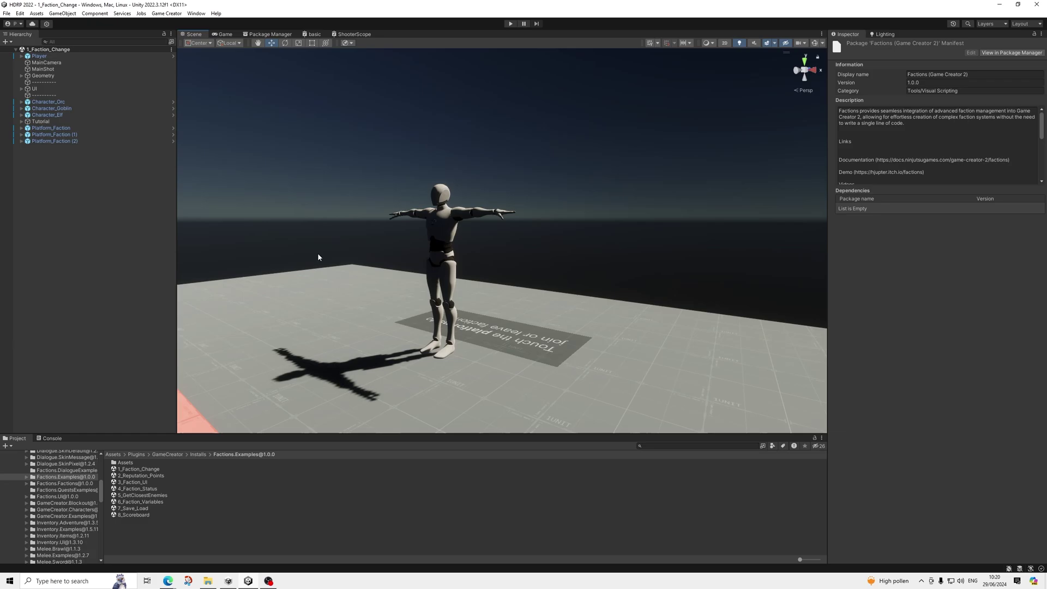
Orbit over the faction platforms, then open the 3_Faction_UI scene and zoom onto its platforms.
right_click_drag(319, 257, 481, 193)
right_click_drag(554, 169, 304, 383)
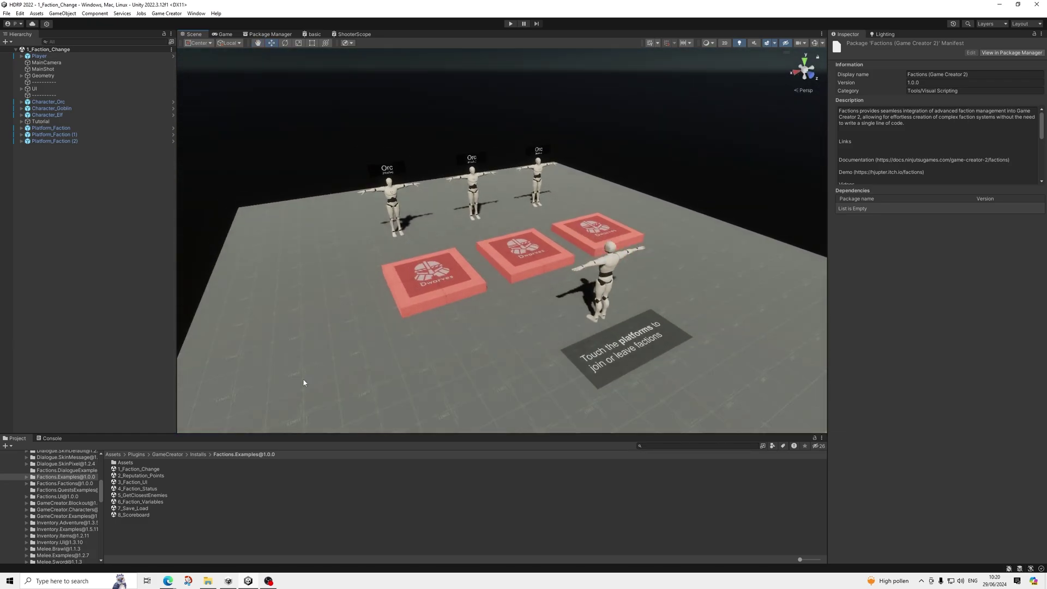
double_click(133, 483)
right_click_drag(416, 350, 509, 251)
middle_click_drag(510, 251, 531, 264)
scroll(498, 306, "up", 2)
Step from Character_Goblin through the characters' Member components, ending on Character_Elf with start faction Elves.
left_click(72, 108)
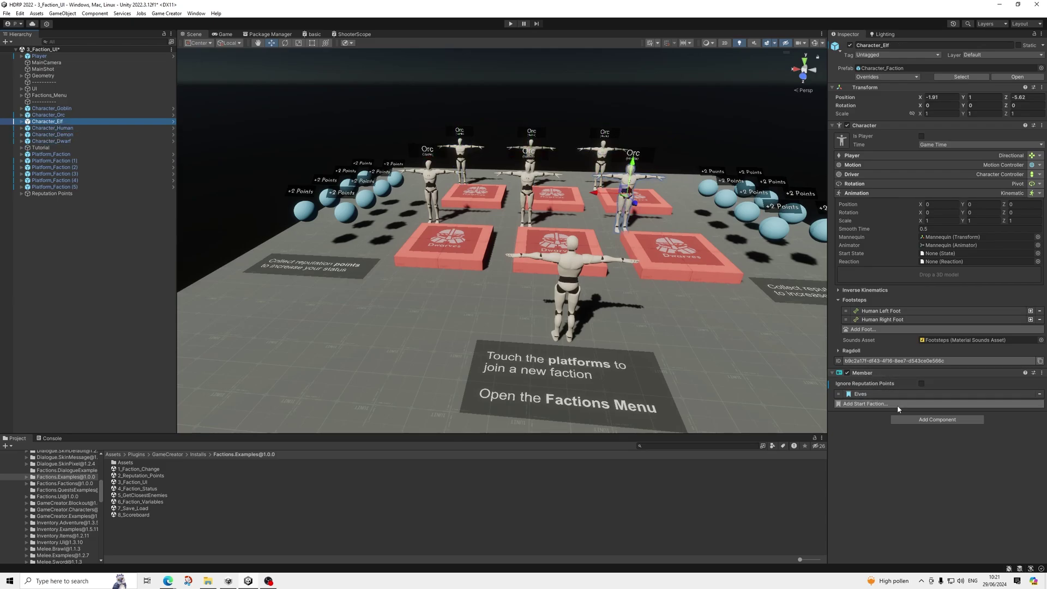
key("Down")
key("Down")
key("Up")
key("Up")
key("Up")
key("Down")
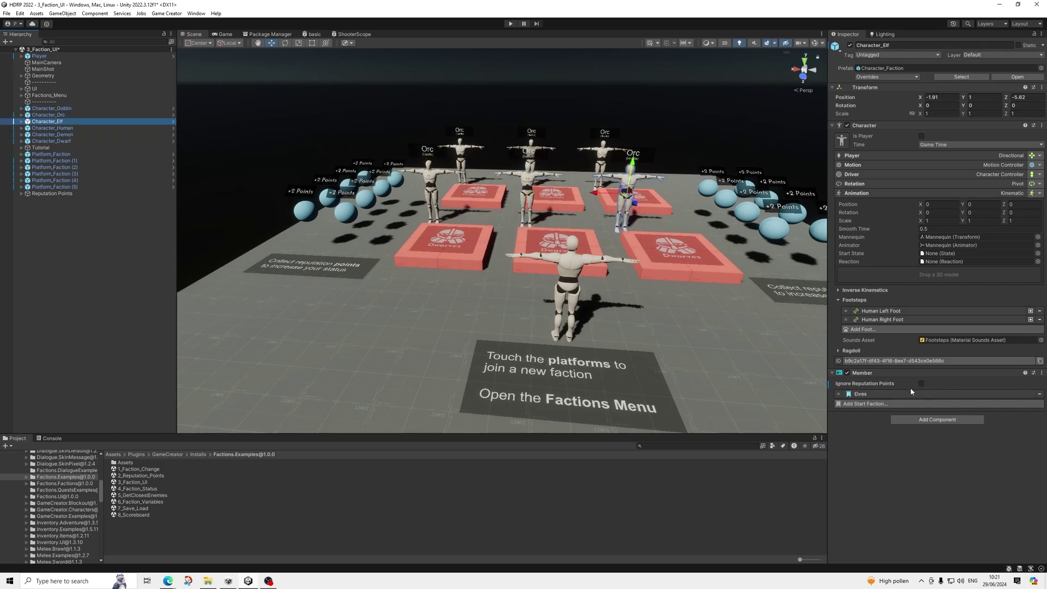
Start play mode, pause to show the Game view in focused display, then resume.
left_click(510, 24)
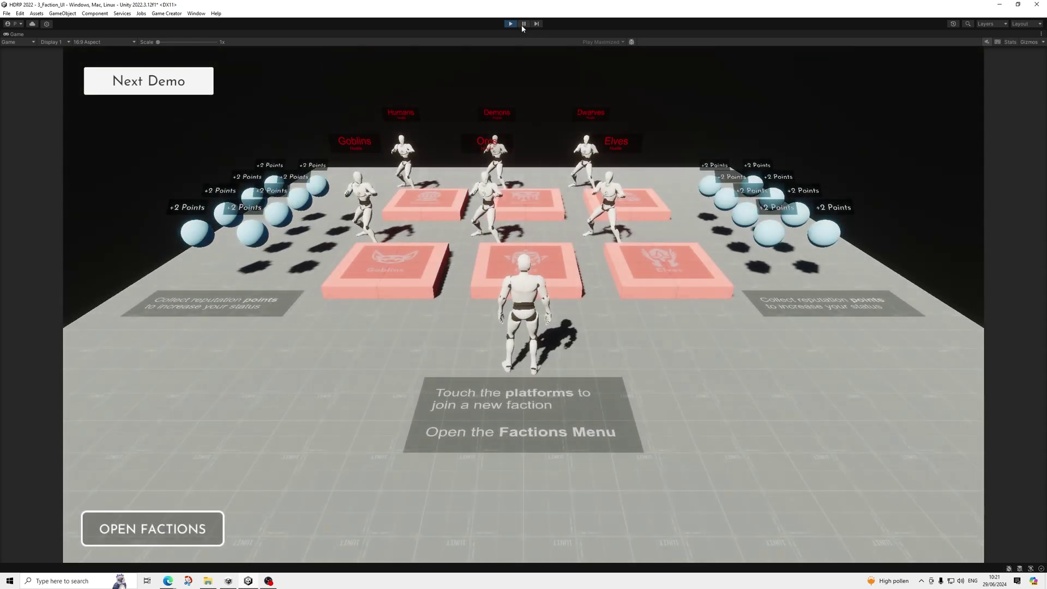
left_click(524, 23)
left_click(224, 33)
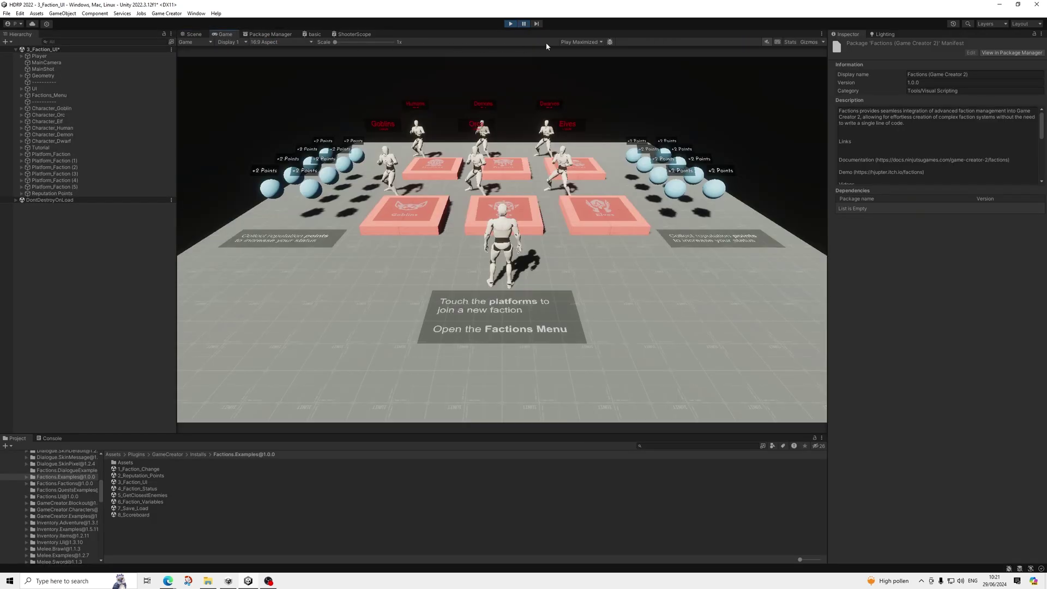
left_click(581, 42)
left_click(586, 47)
left_click(524, 24)
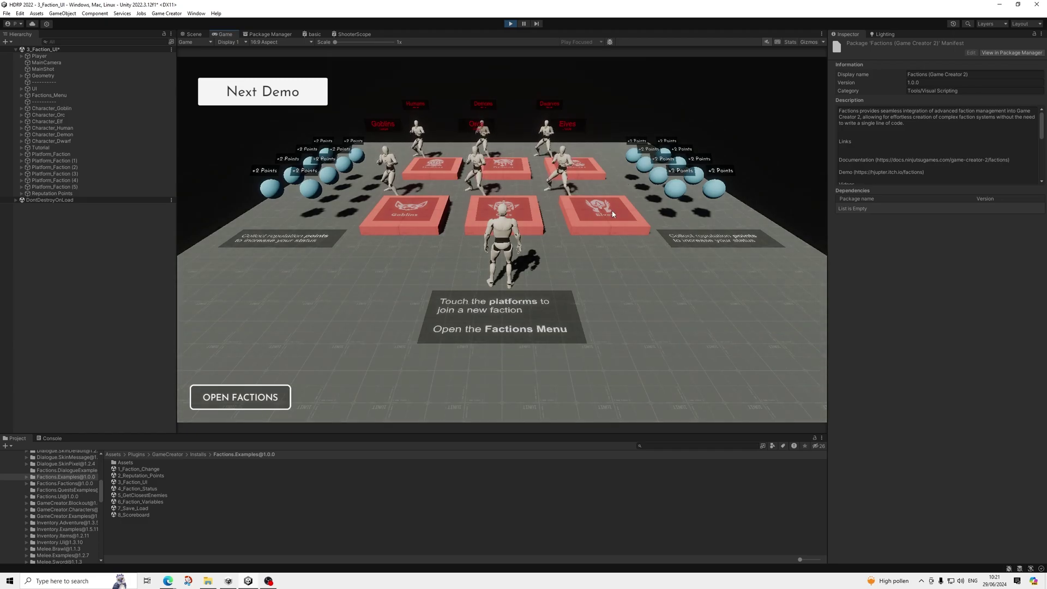
In the Factions menu's Others list, view Humans, Angels, then Humans again (Hostile, 0/10).
left_click(290, 400)
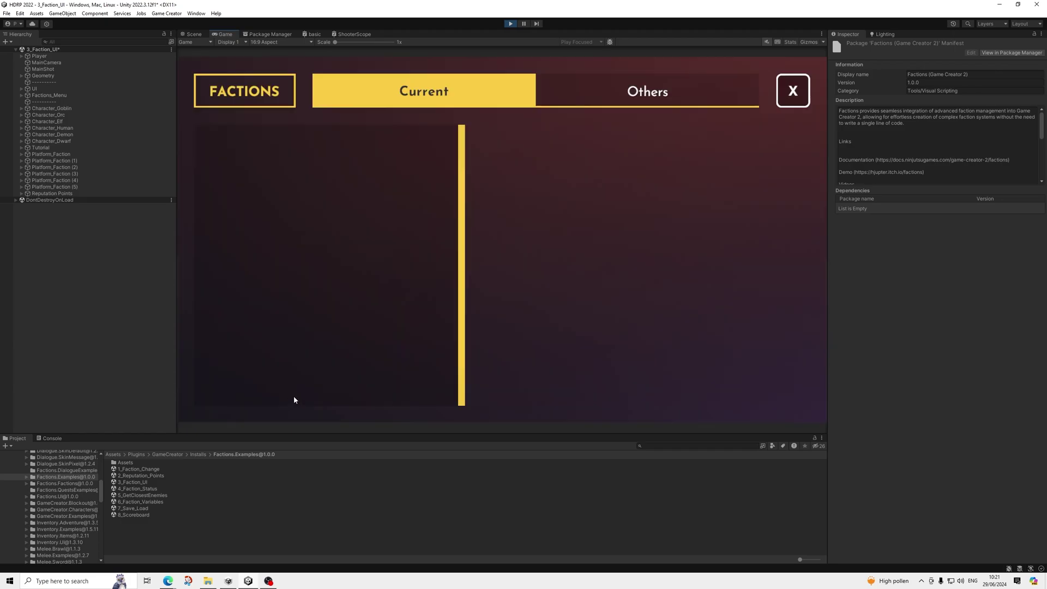
left_click(623, 94)
left_click(405, 141)
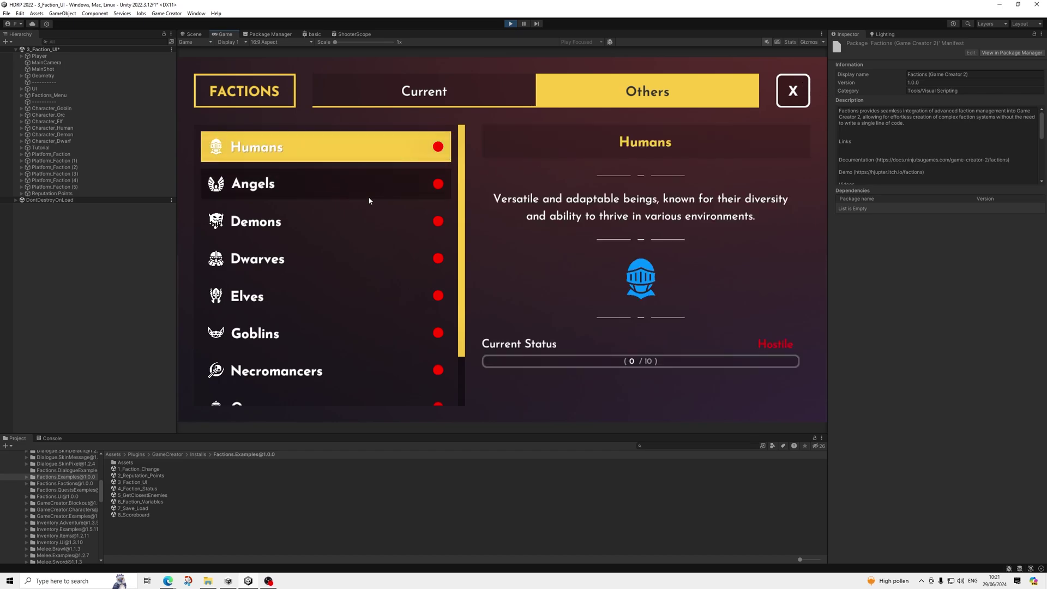
left_click(368, 195)
left_click(379, 158)
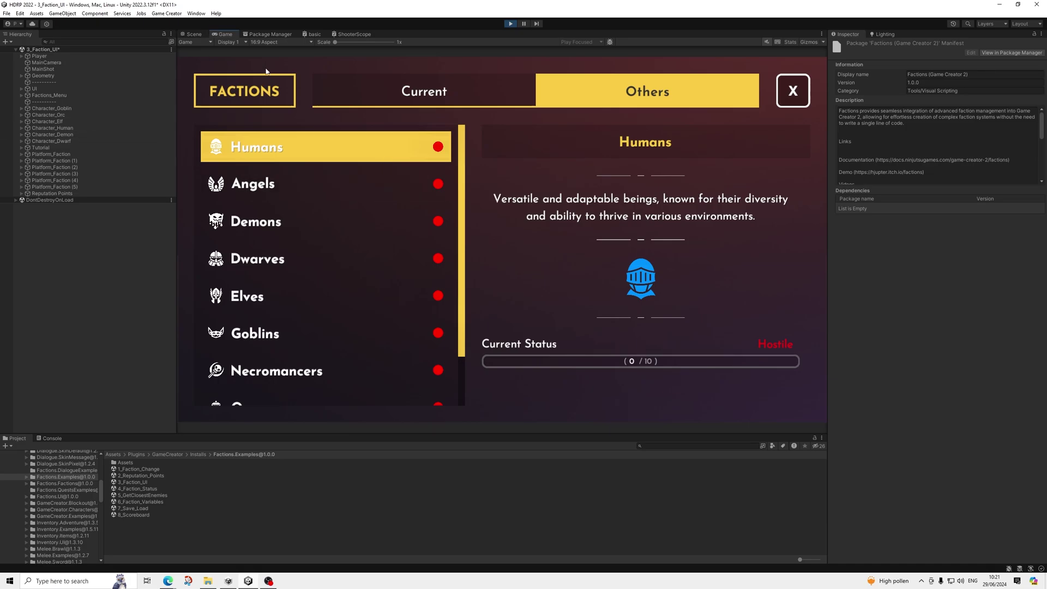
Inspect the Member factions of the Human, Goblin, Orc, Elf, Dwarf and Demon characters.
left_click(64, 128)
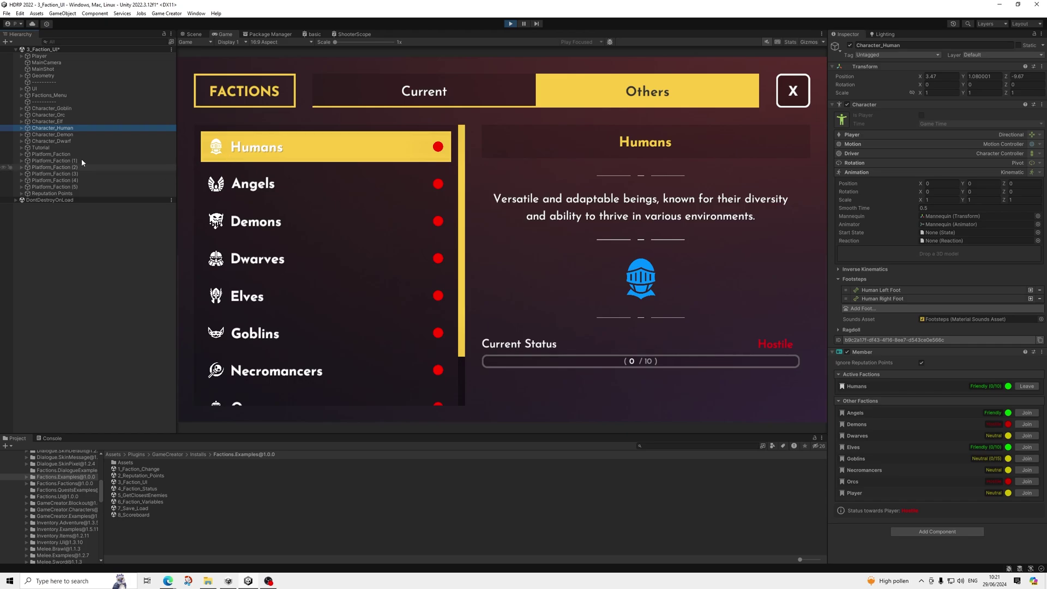
left_click(53, 108)
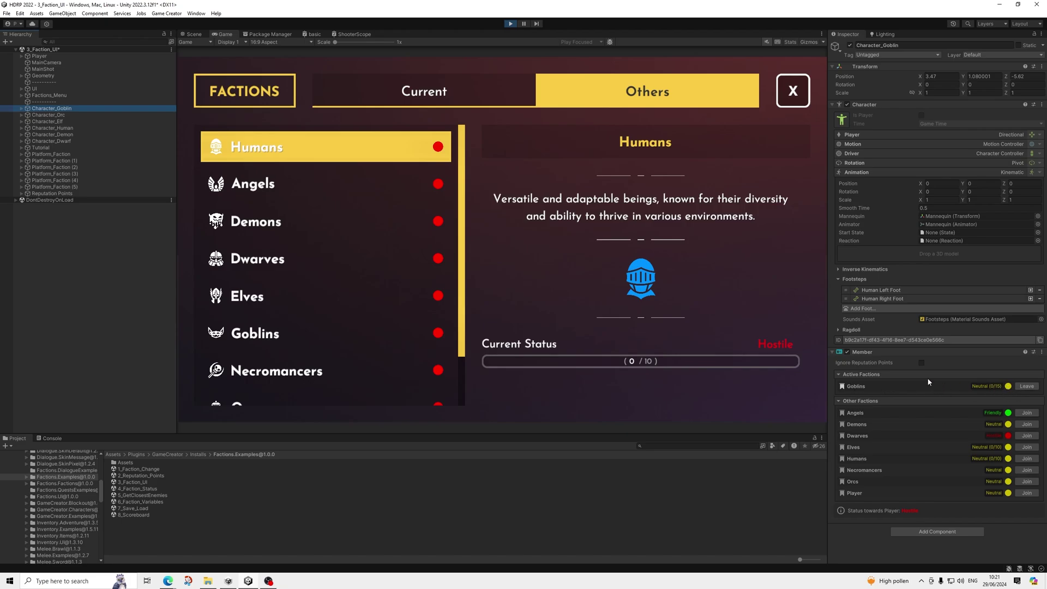
left_click(54, 115)
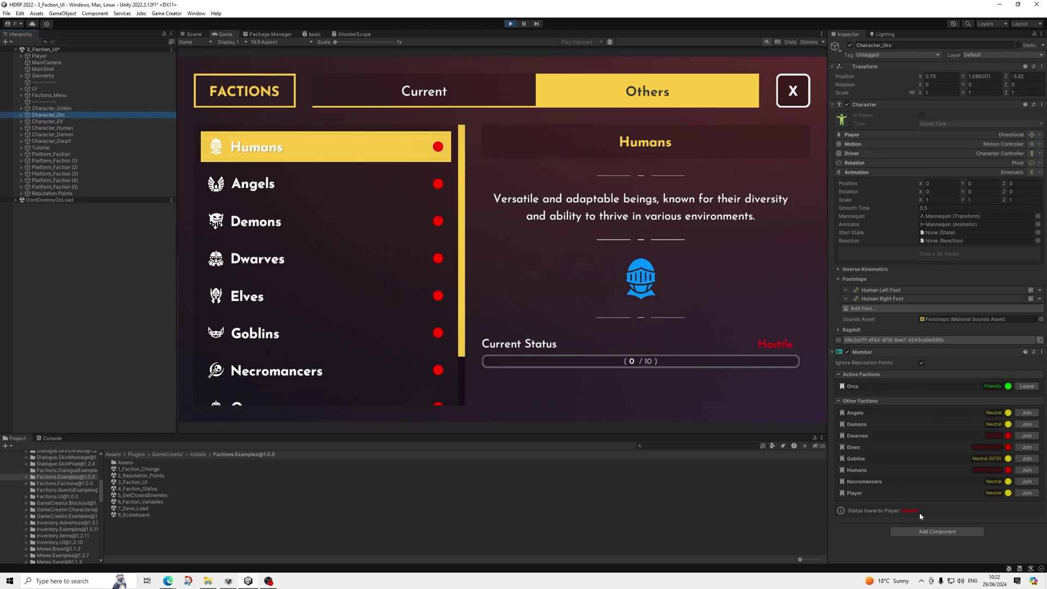
left_click(57, 123)
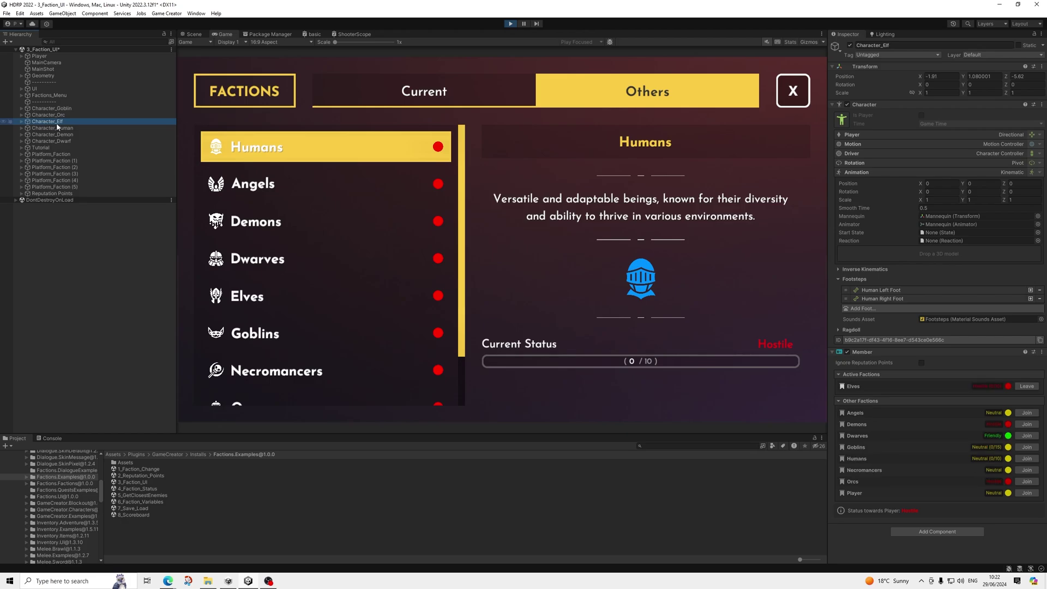
key("Down")
key("Down")
key("Down")
key("Down")
key("Down")
key("Down")
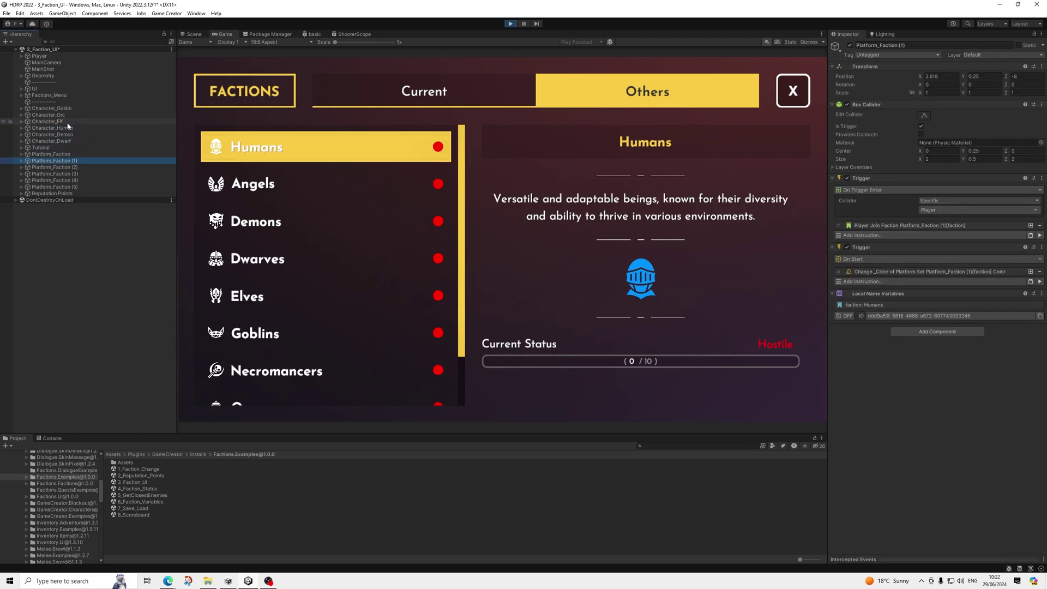
key("Up")
key("Up")
key("Up")
key("Up")
key("Up")
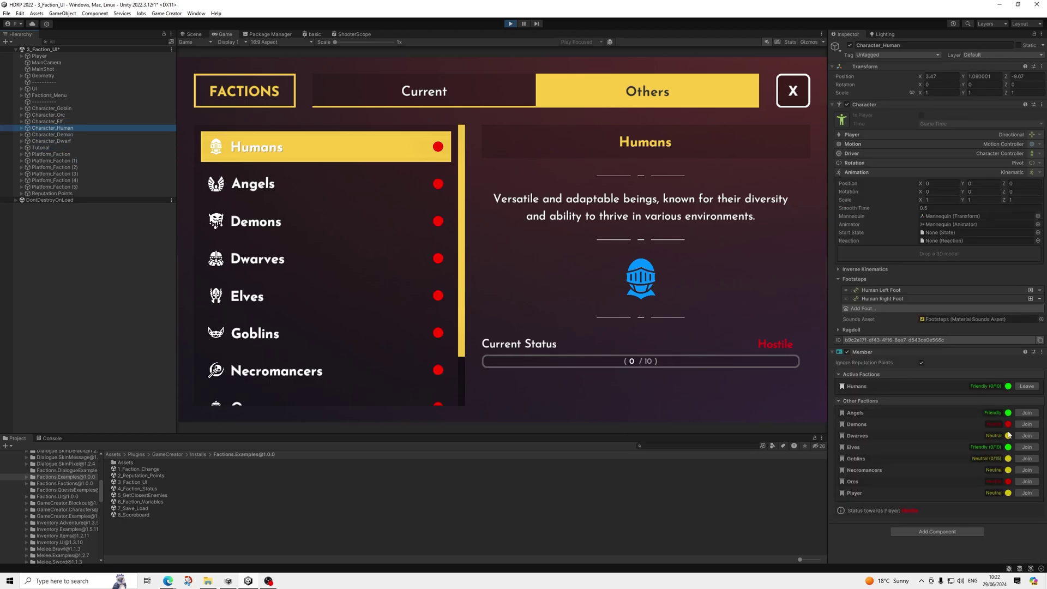
key("Up")
key("Down")
key("Down")
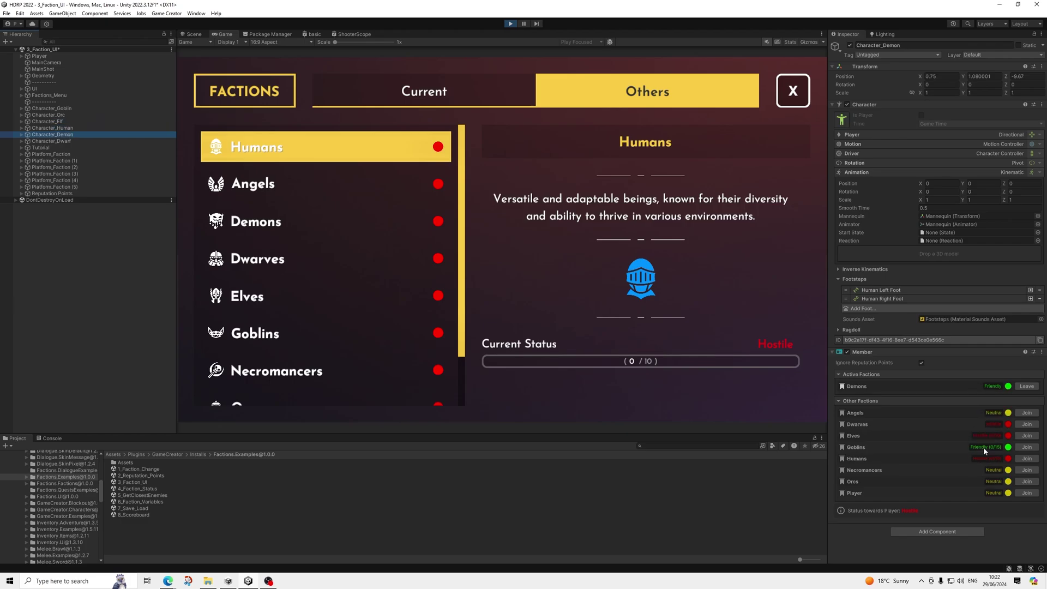
key("Up")
key("Up")
key("Up")
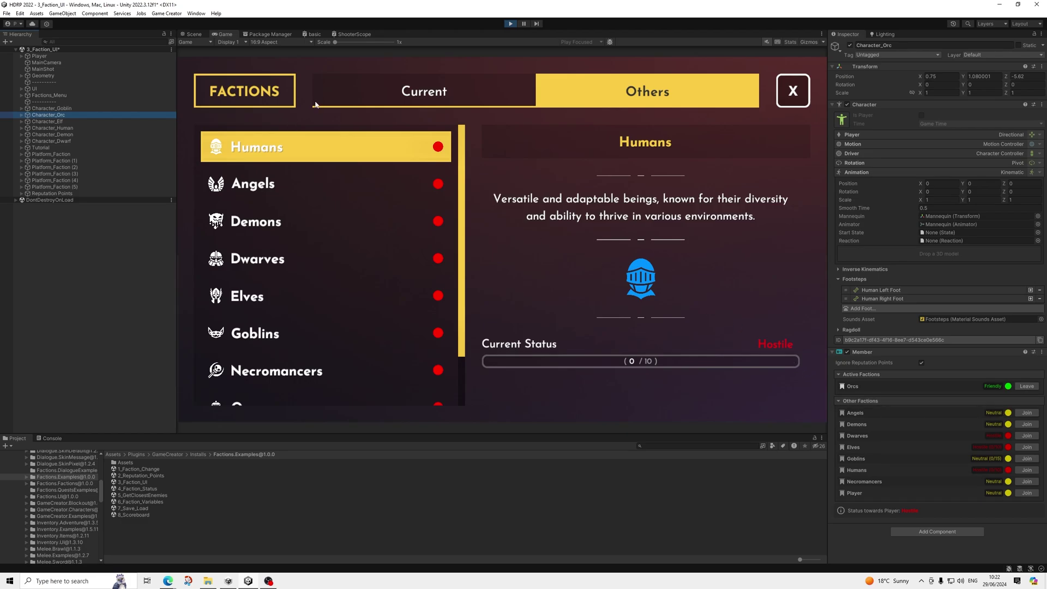
In the Scene view, inspect the Humans and Orcs faction platforms and their Player Join Faction settings.
left_click(194, 34)
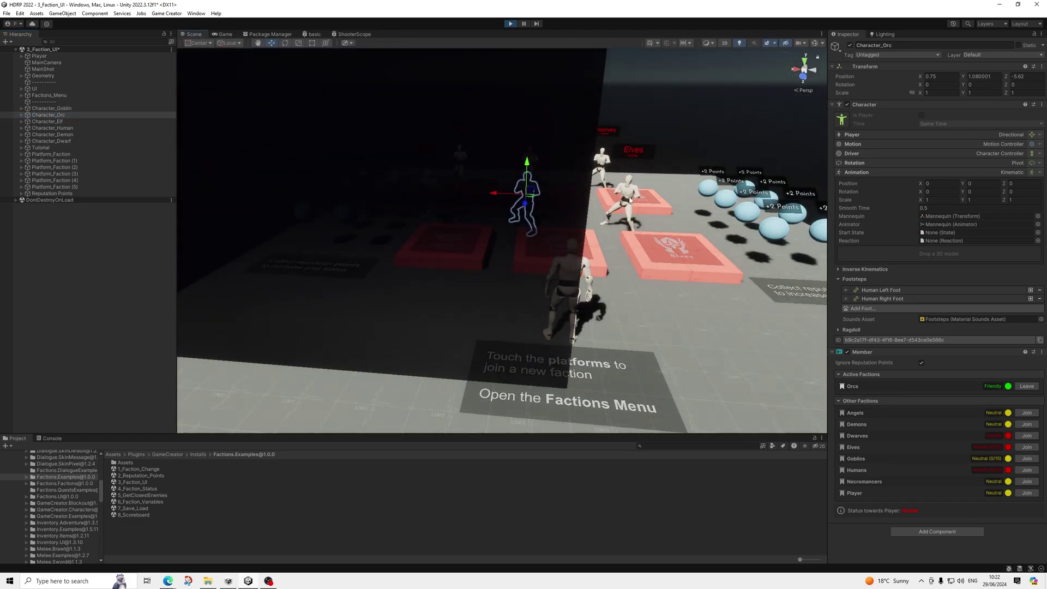
left_click(58, 161)
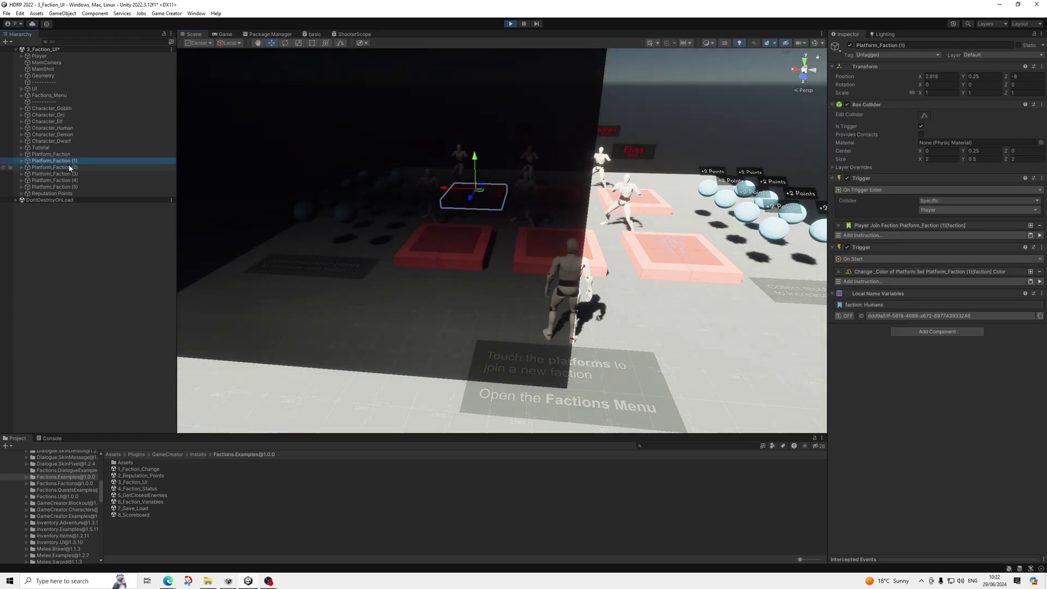
left_click(69, 167)
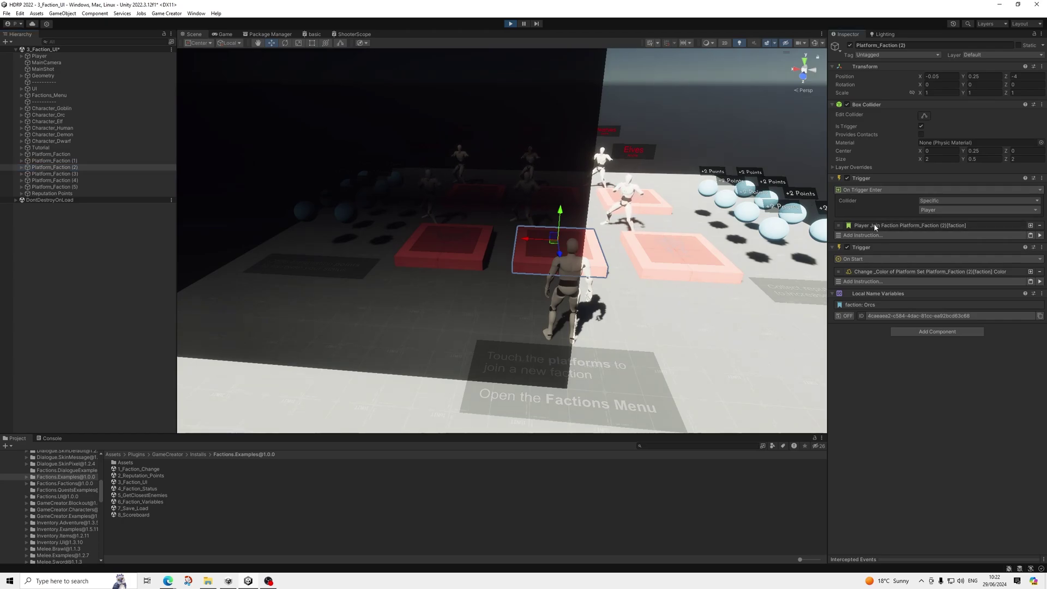
left_click(906, 226)
key("f")
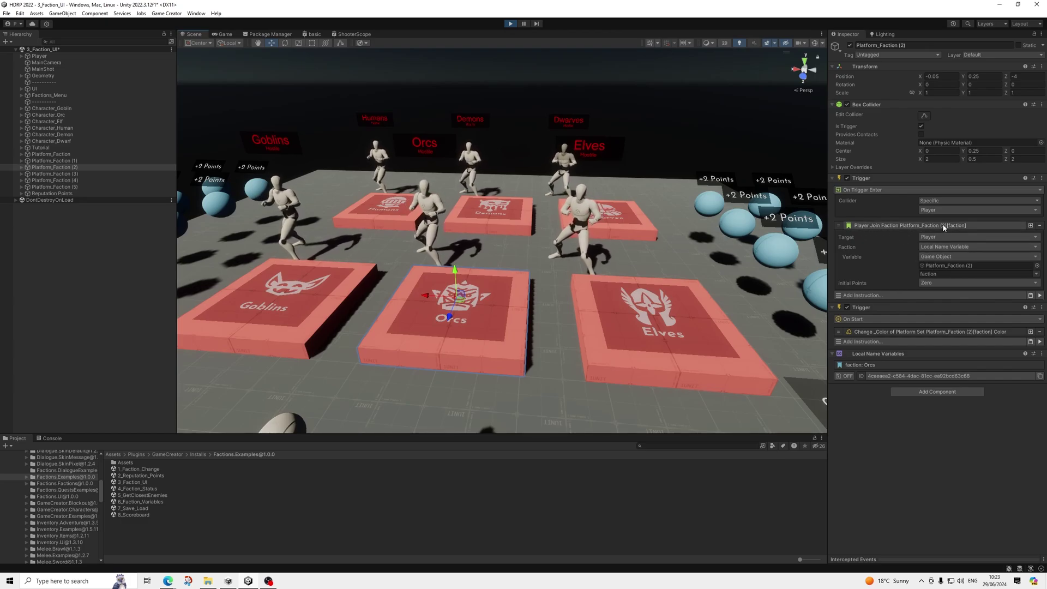
scroll(556, 213, "down", 1)
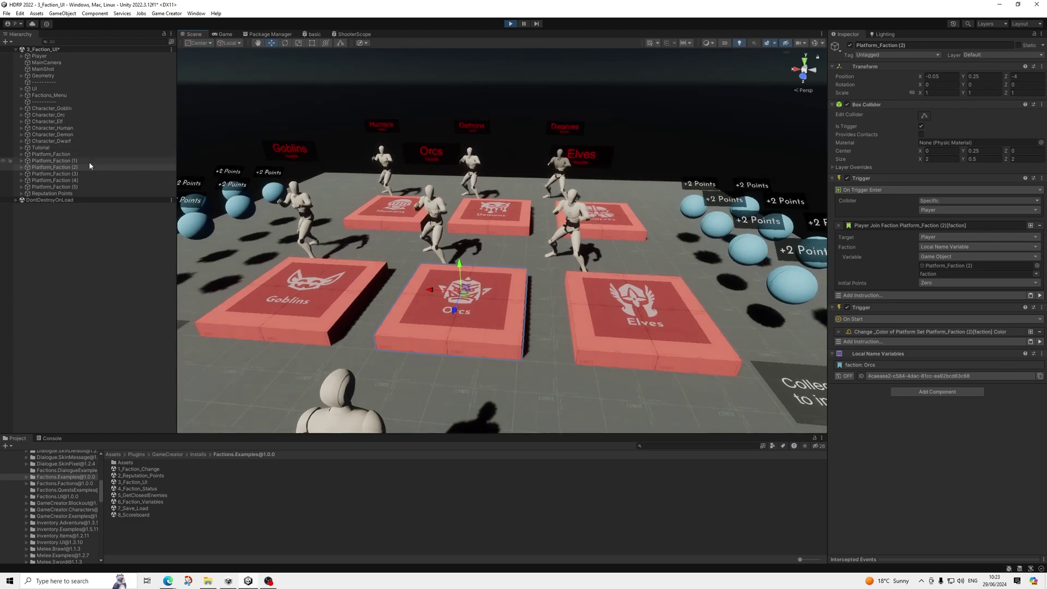
Select Trigger_Reputation (6) and expand its instruction adding 2 Goblins faction points.
left_click(79, 160)
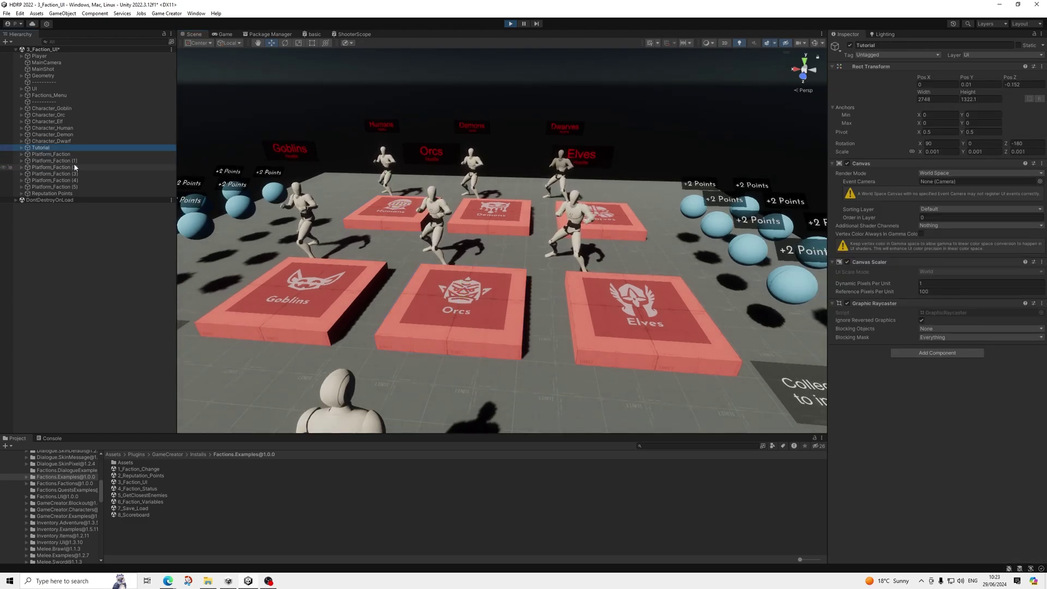
left_click(77, 167)
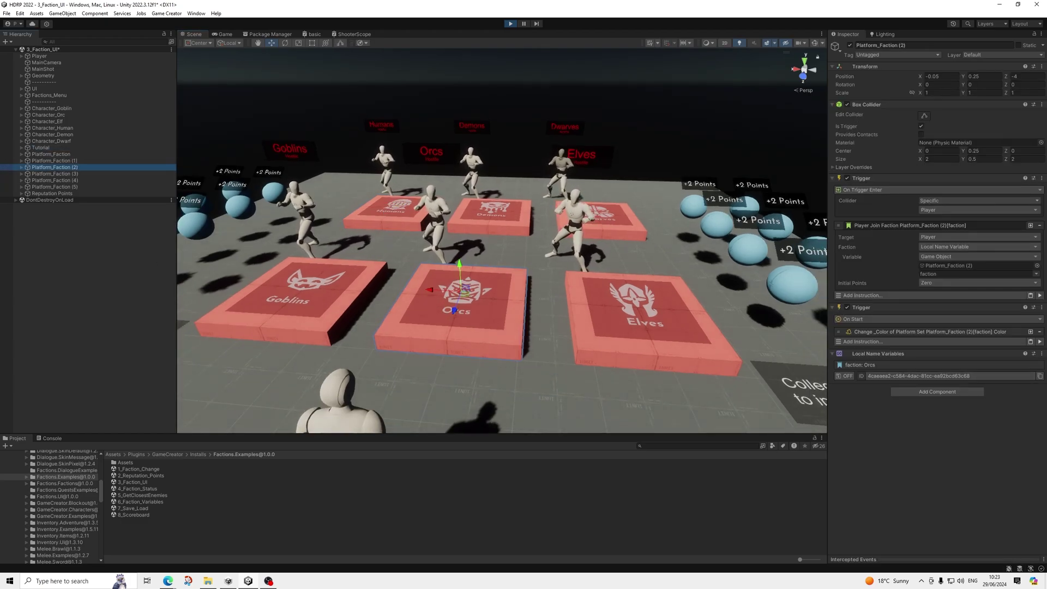
left_click(195, 224)
key("Up")
key("Up")
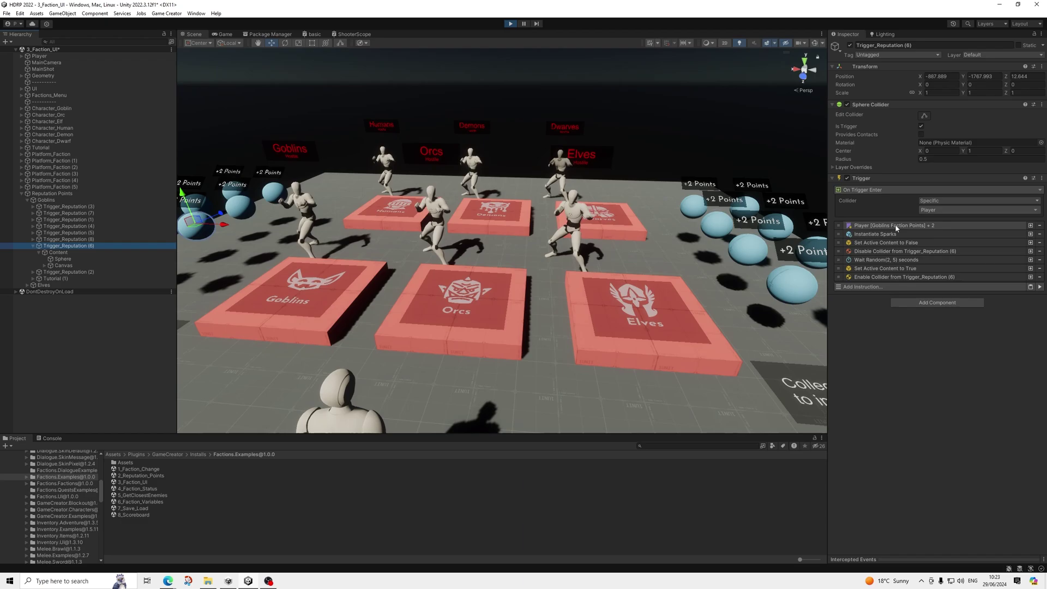
left_click(921, 225)
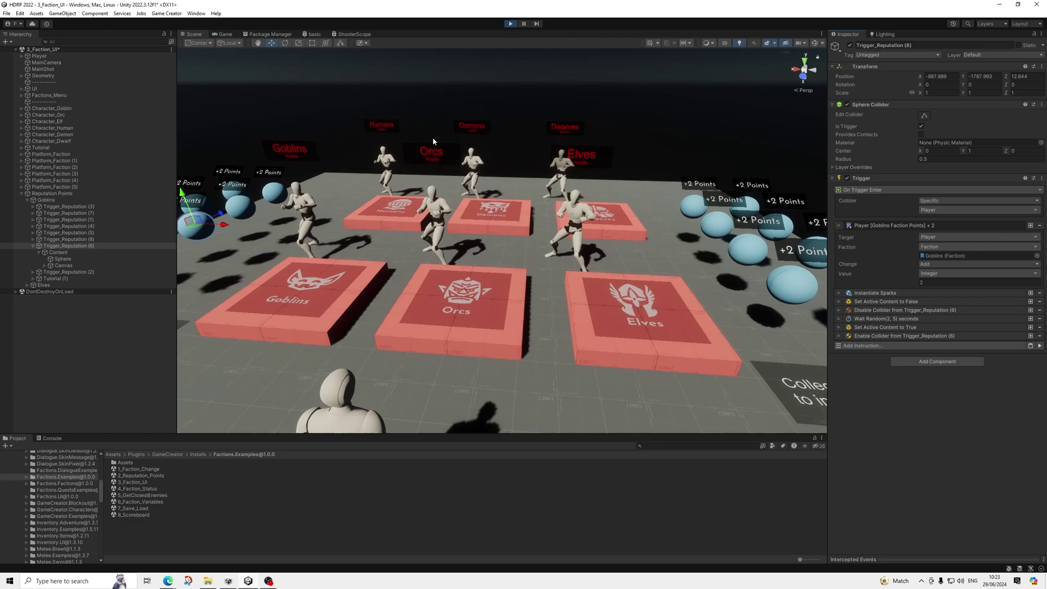
Close the in-game Factions menu and inspect Character_Orc's Member component during play.
left_click(223, 34)
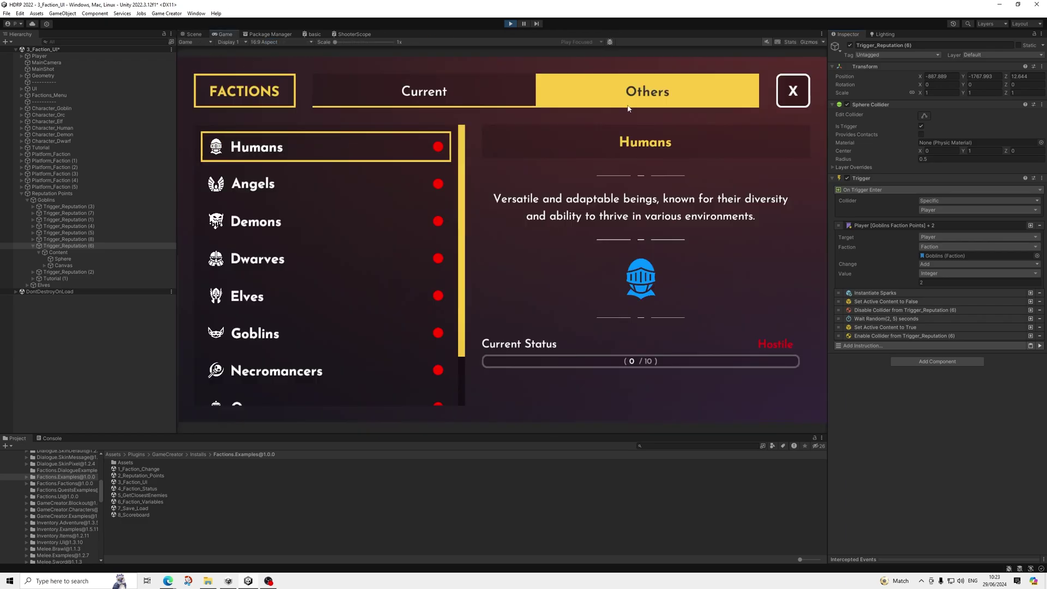
left_click(780, 107)
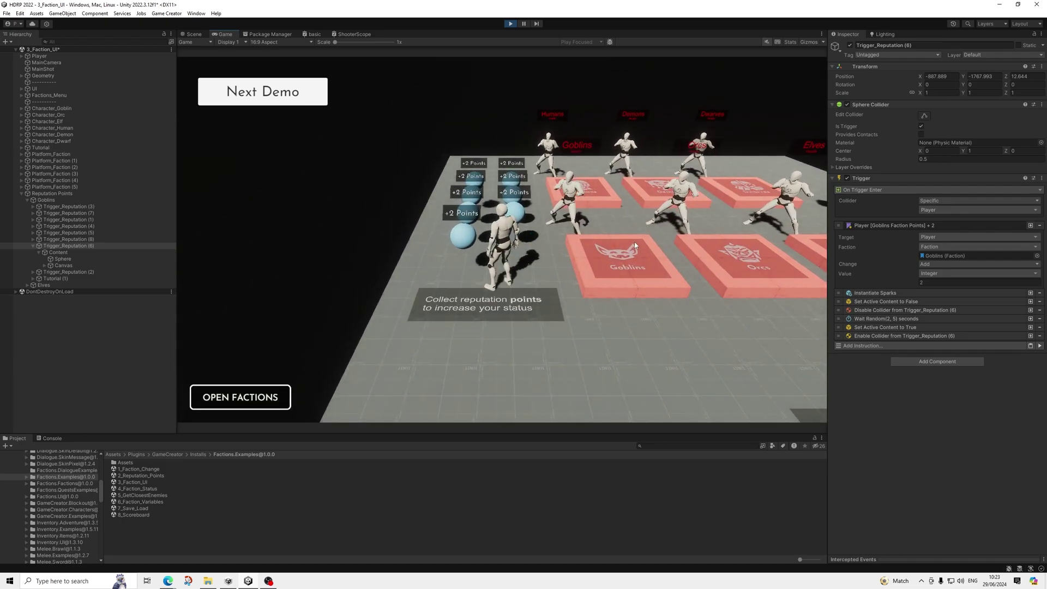
left_click(50, 115)
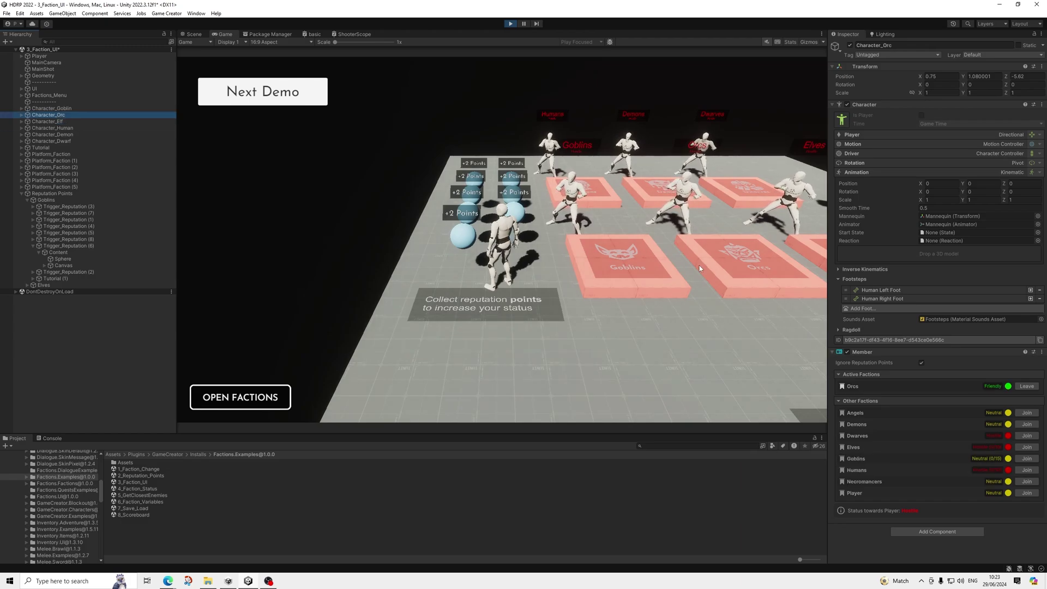
left_click(505, 86)
Walk the player onto and off the Orcs and Elves platforms, then stop play mode.
key("w")
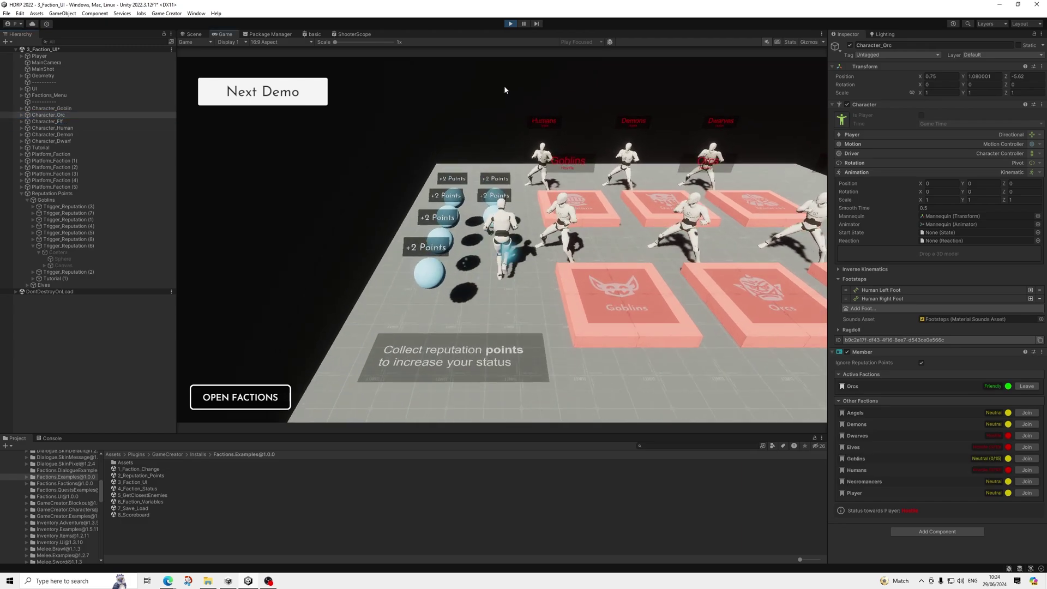
key("w")
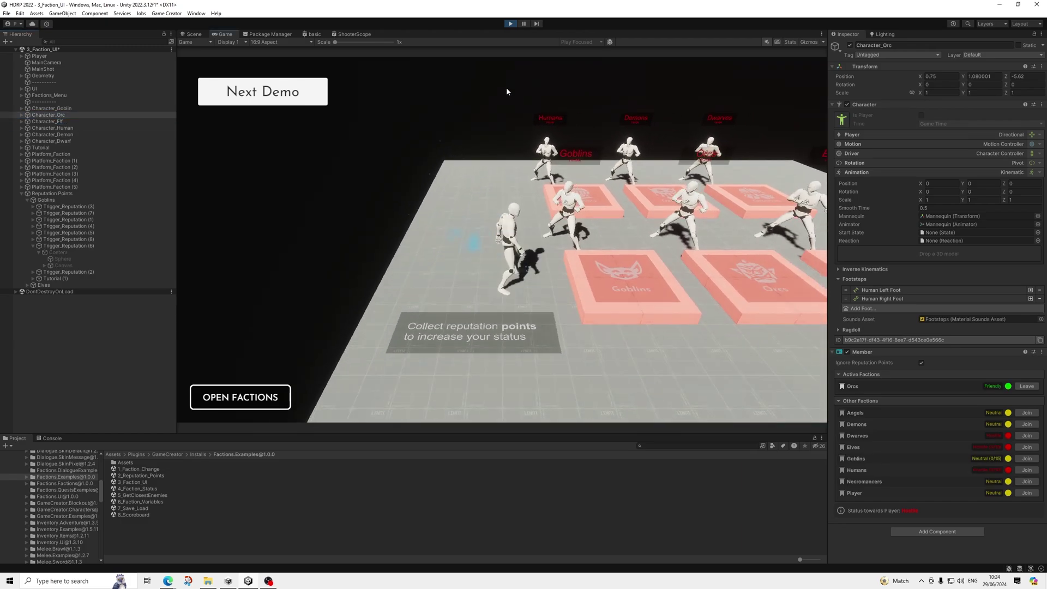
key("w")
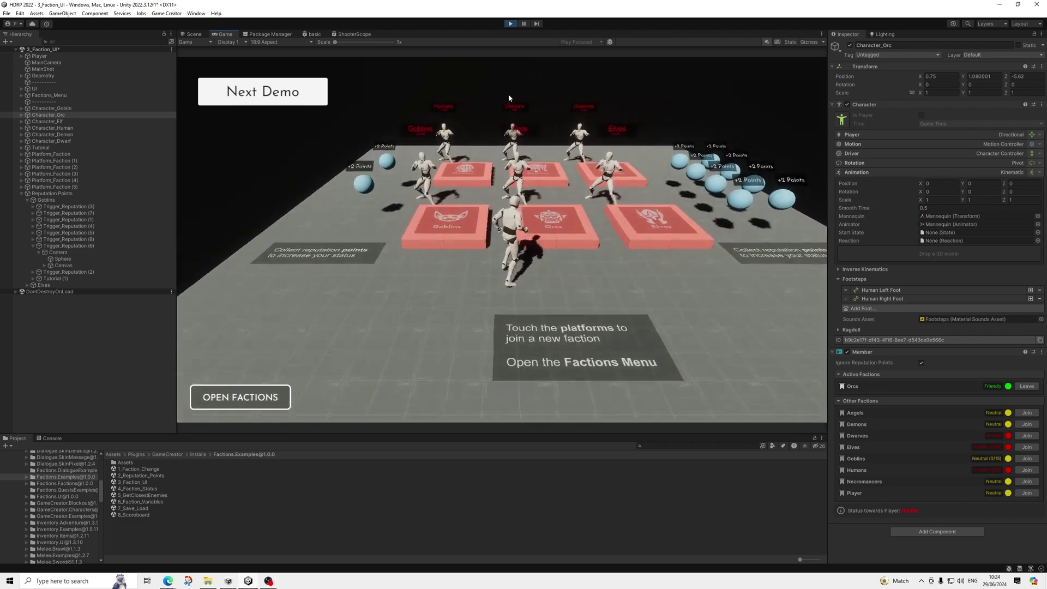
key("s")
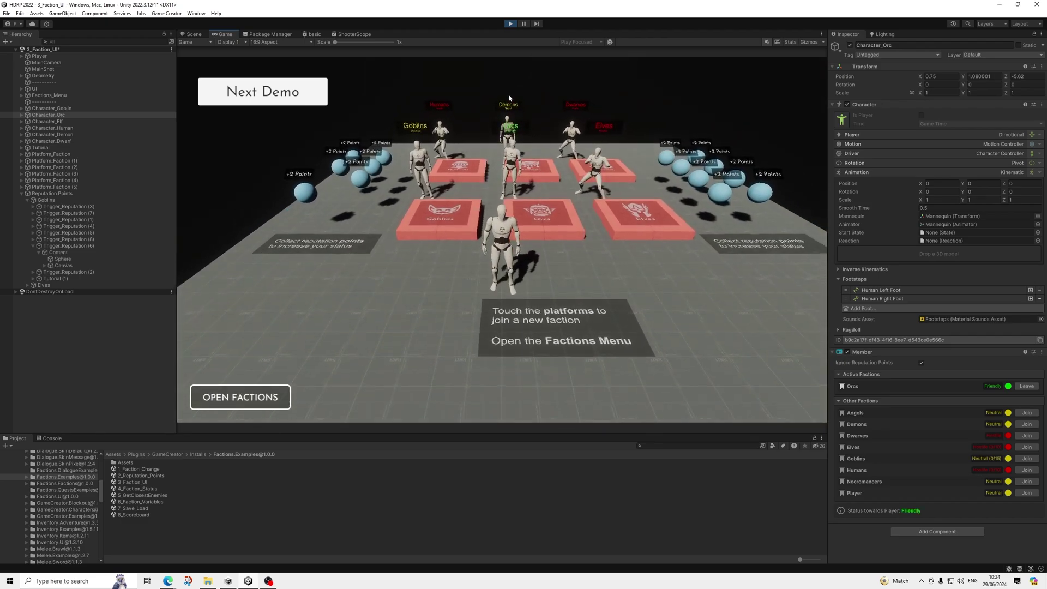
key("d")
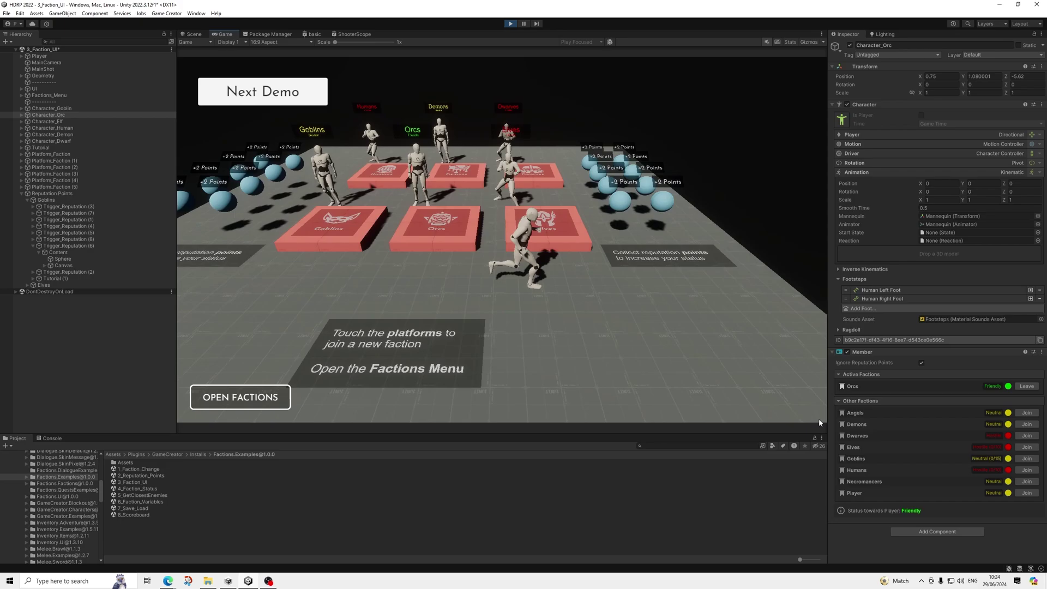
key("s")
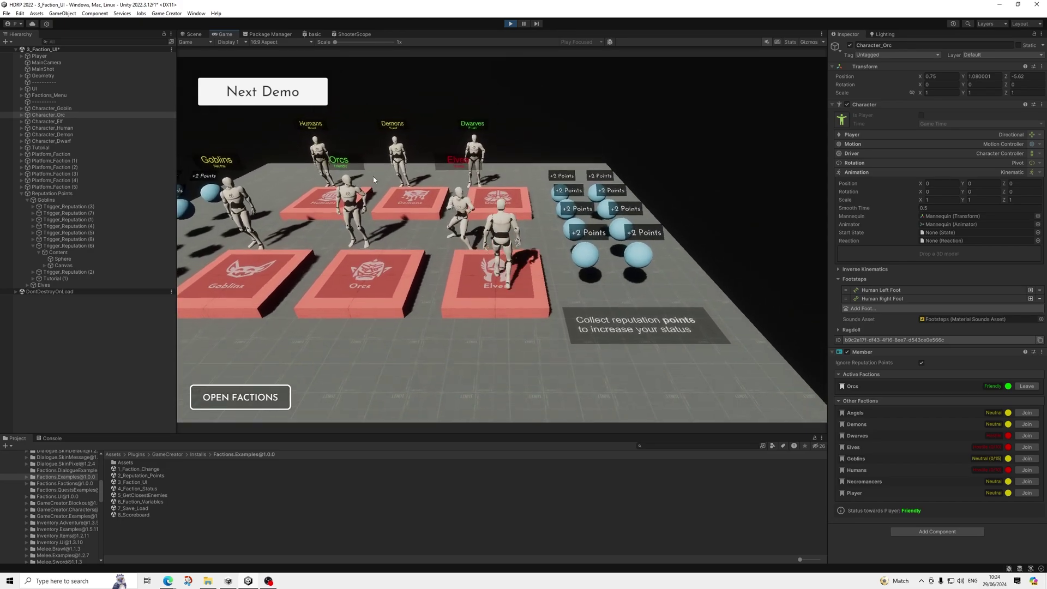
key("s")
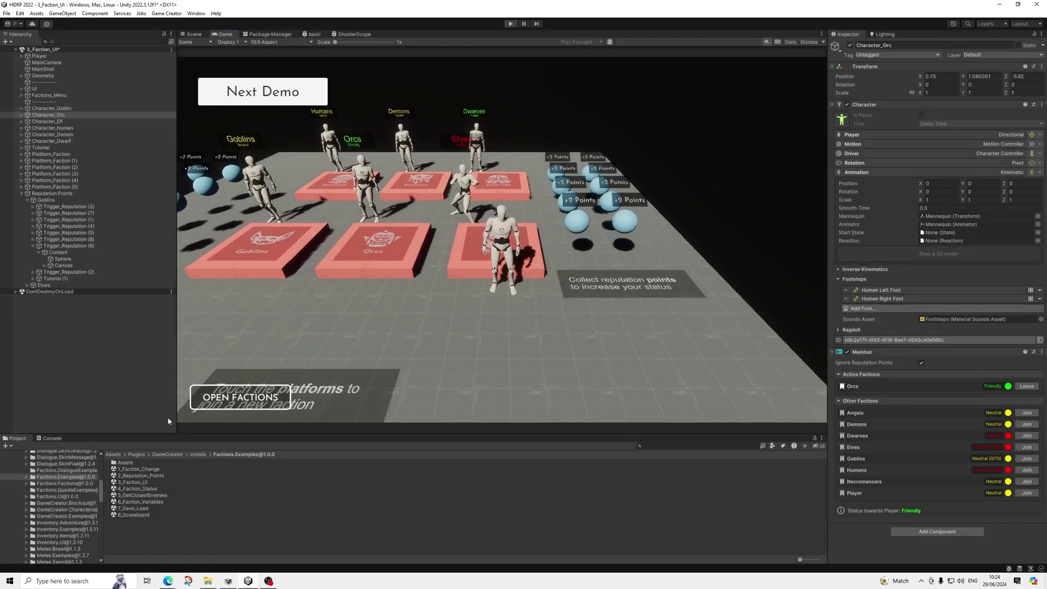
key("ctrl+p")
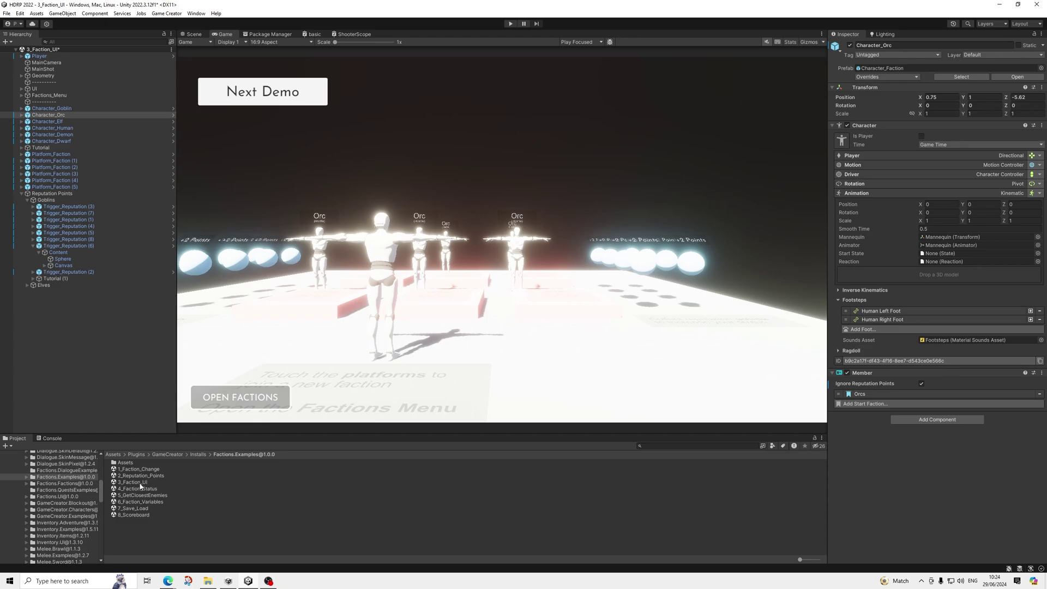
Open 2_Reputation_Points without saving, run it, and inspect Character_Faction's Member component.
double_click(154, 476)
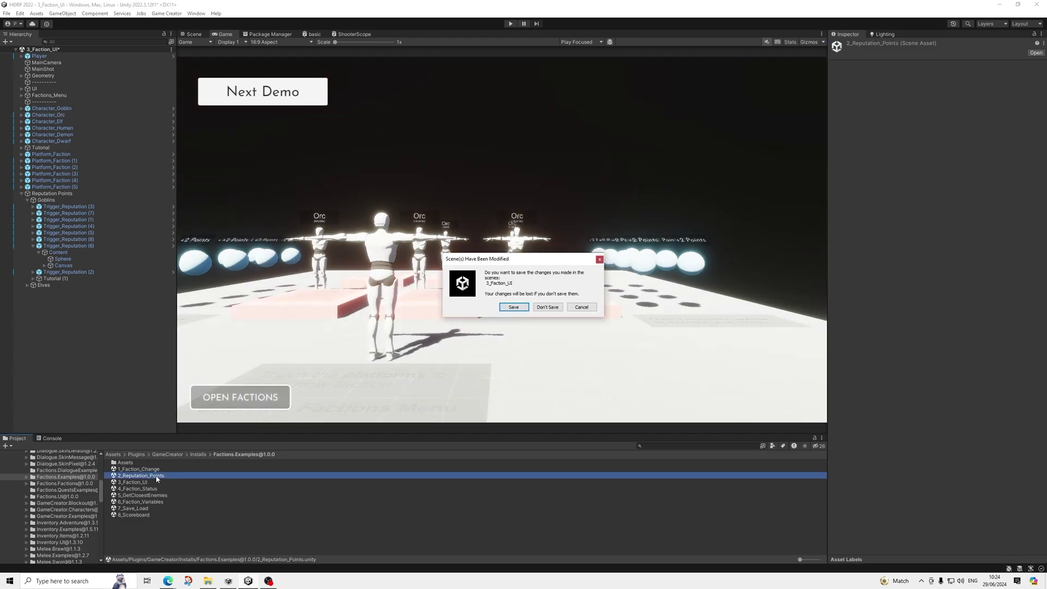
left_click(548, 307)
key("ctrl+p")
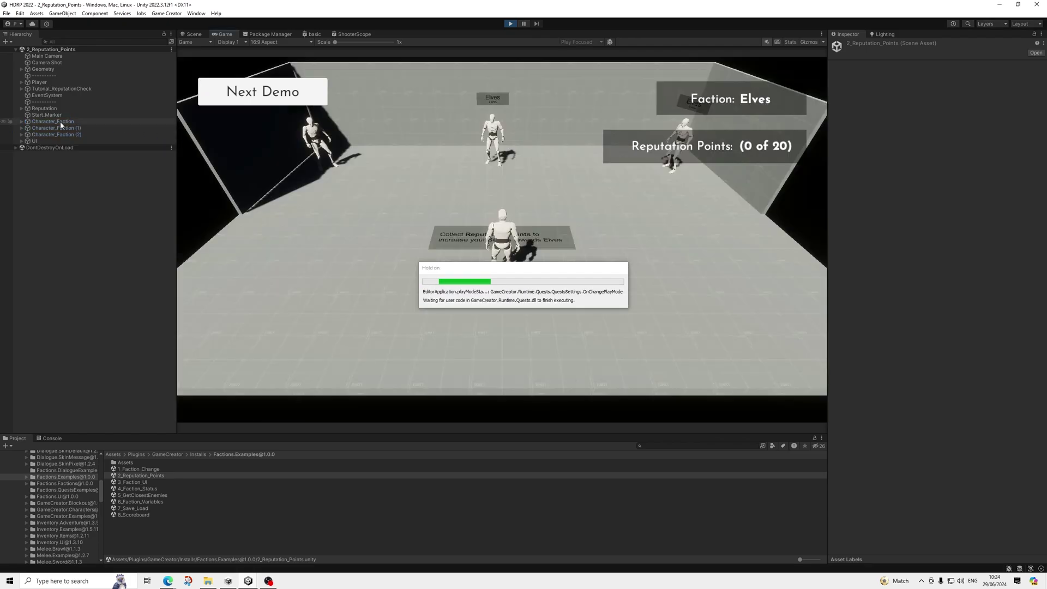
left_click(60, 122)
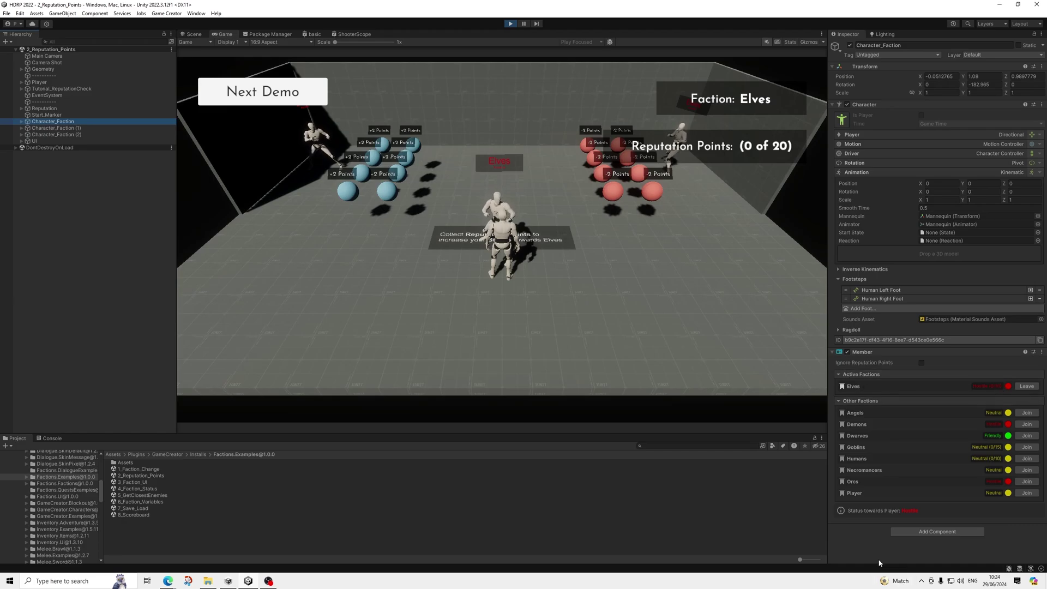
Select Character_Faction, then run the player through the blue and red reputation spheres.
left_click(82, 383)
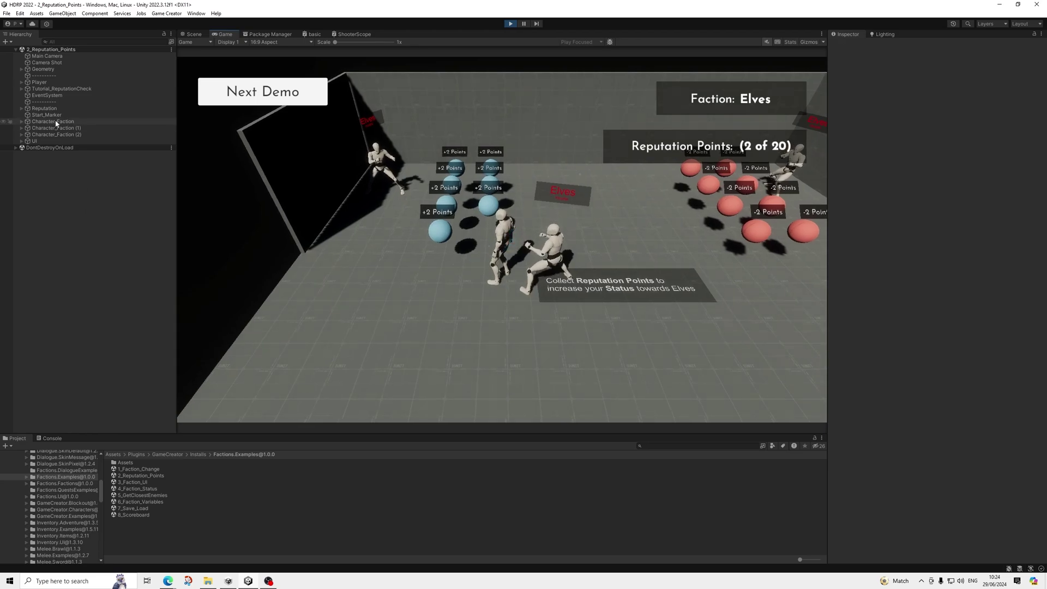
left_click(53, 121)
left_click(652, 270)
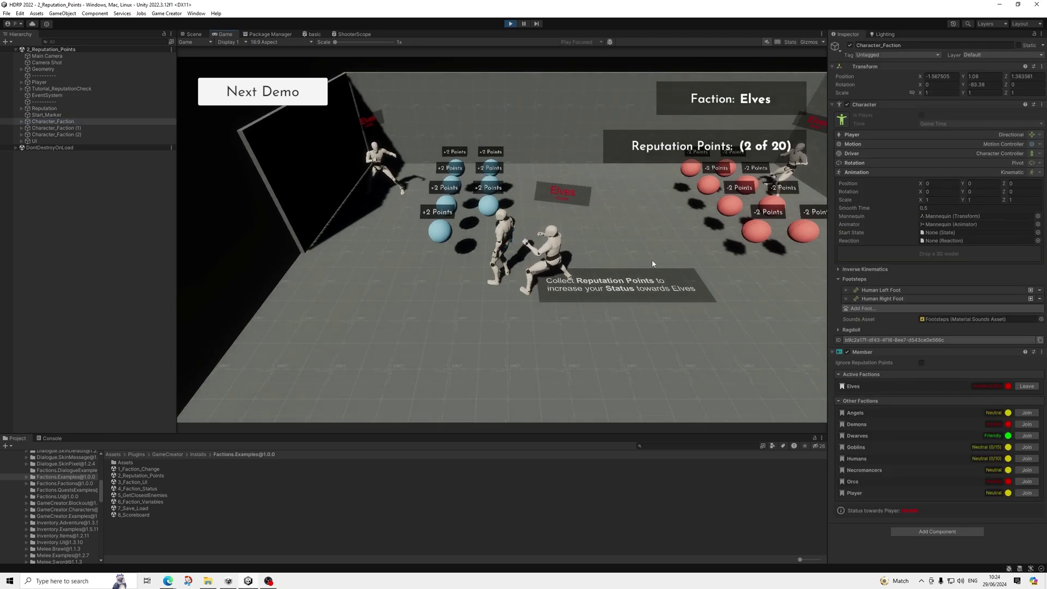
key("a")
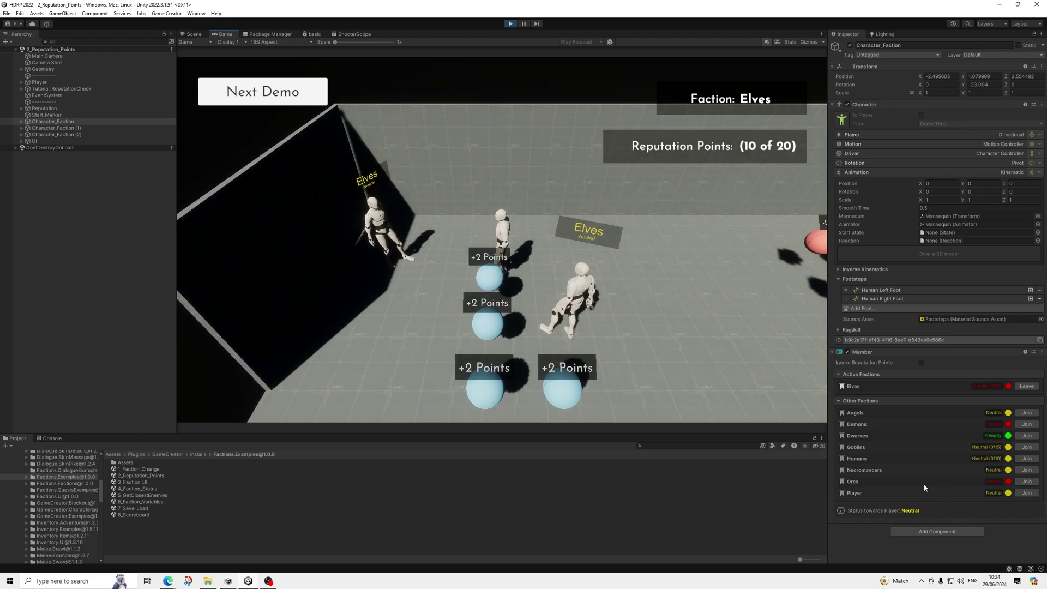
key("a")
key("w")
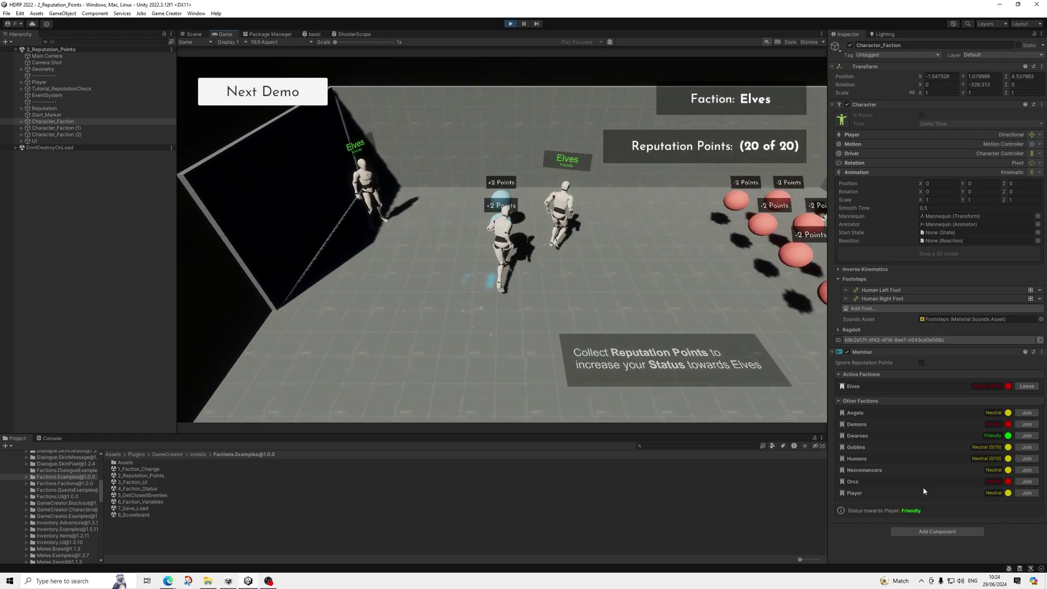
key("d")
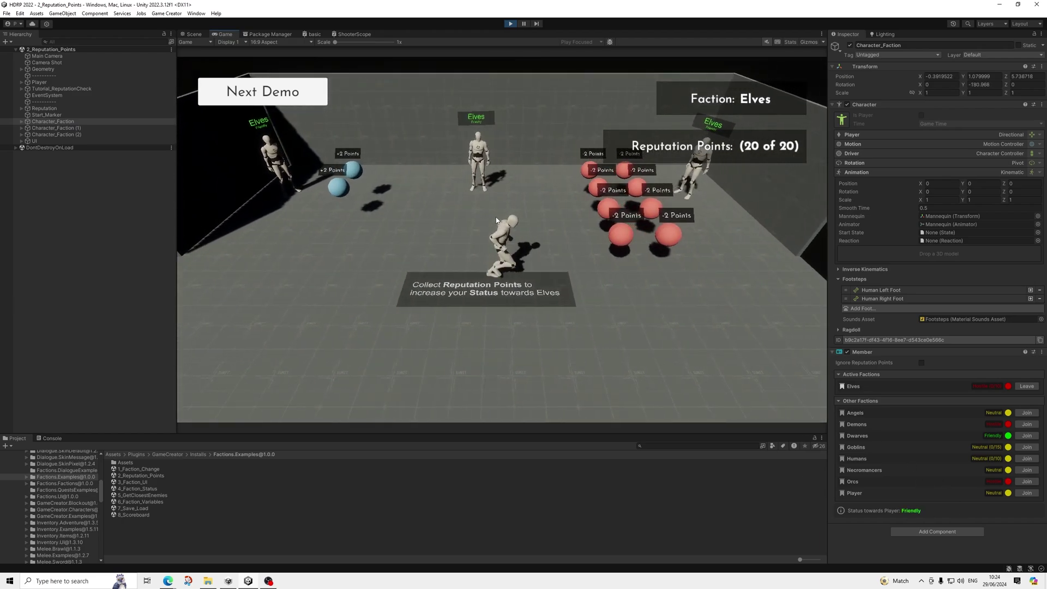
key("w")
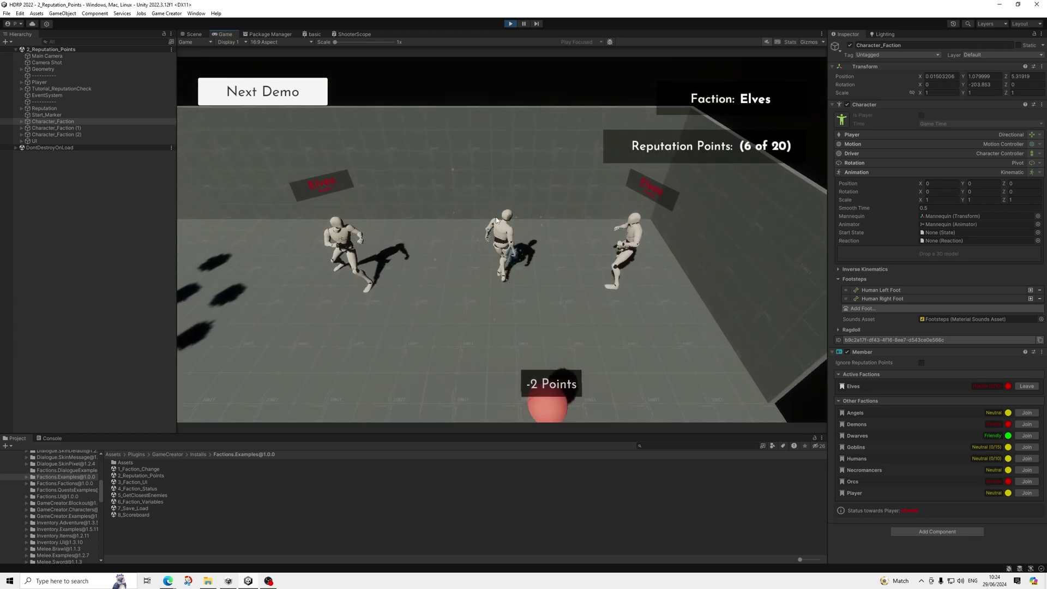
Alternate between blue and red spheres, raising Elves reputation to 18 then dropping it to 4 of 20.
key("s")
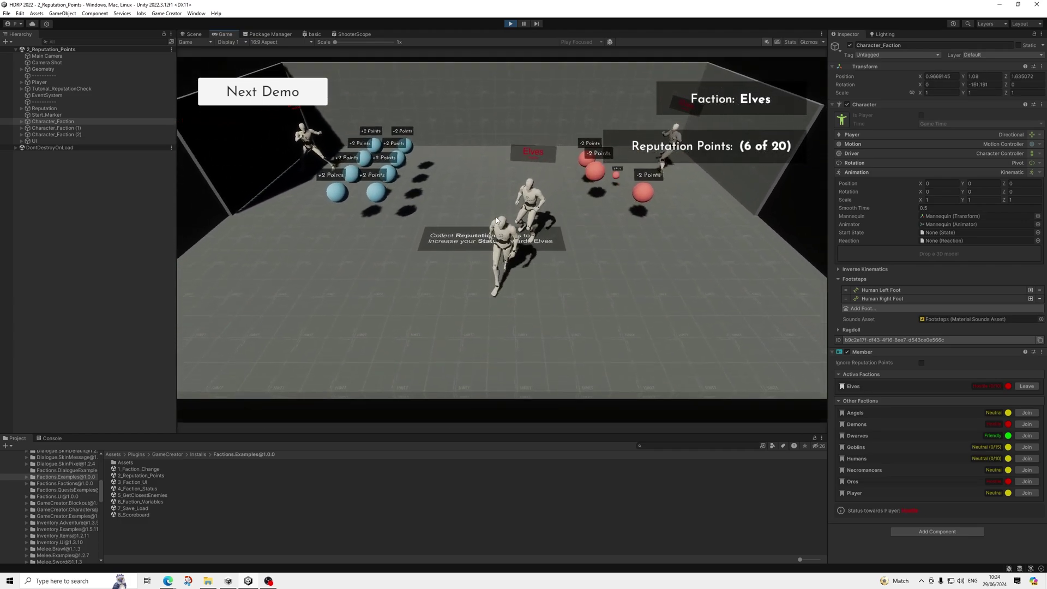
key("s")
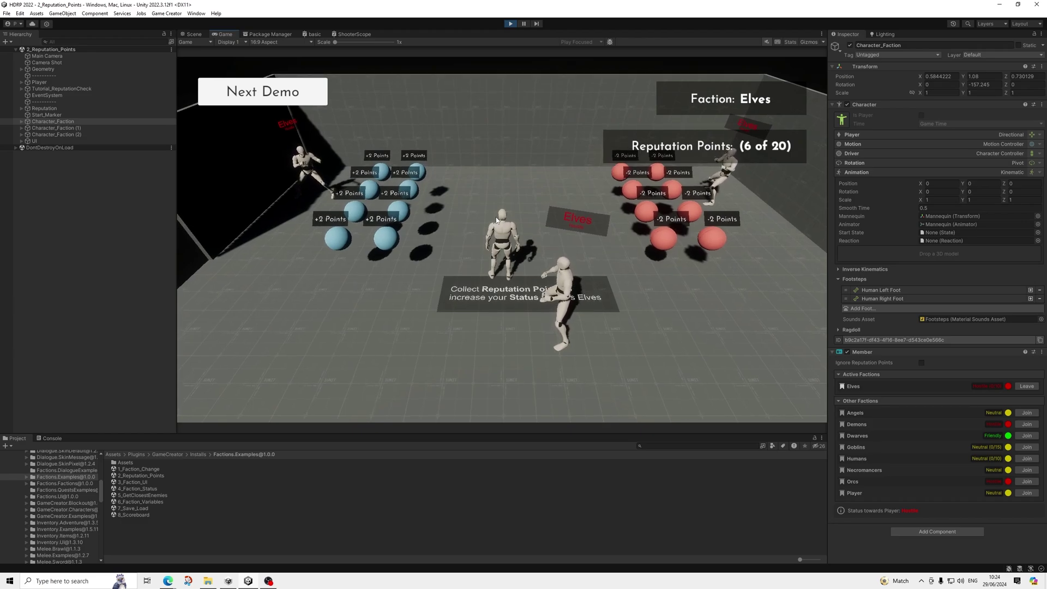
key("w")
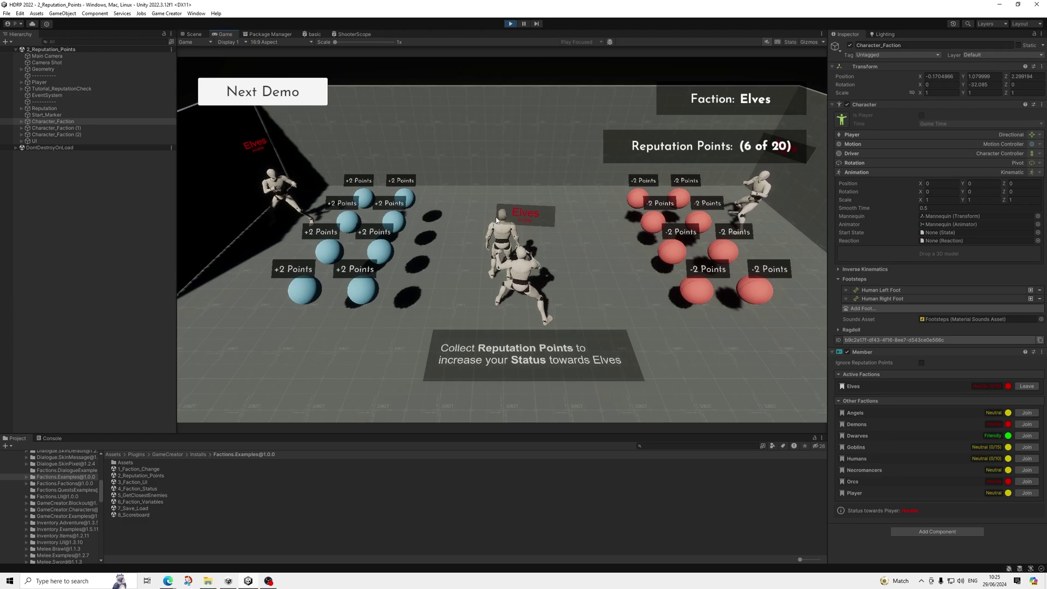
key("a")
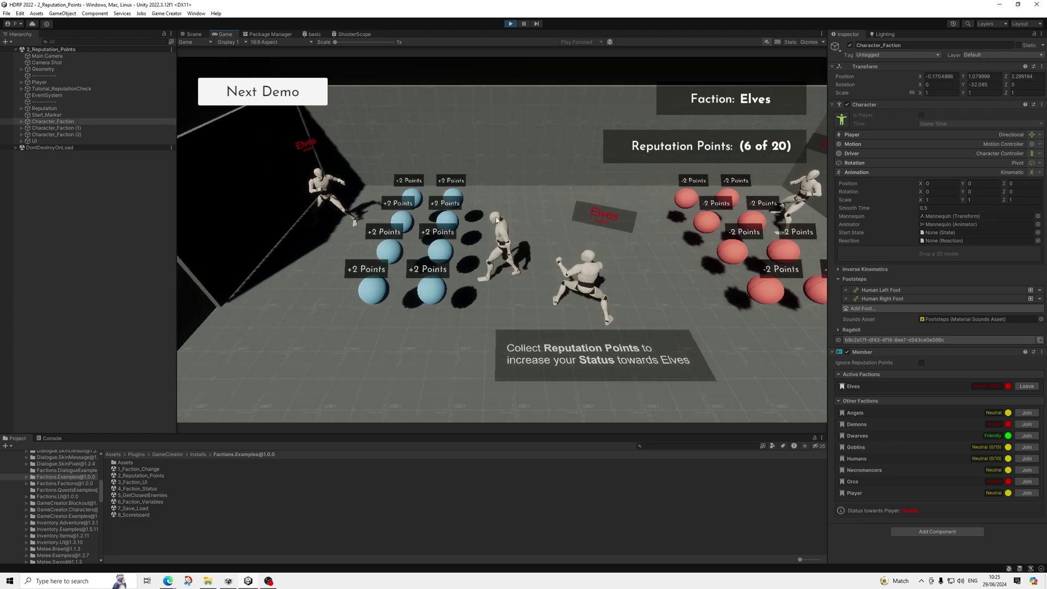
key("a")
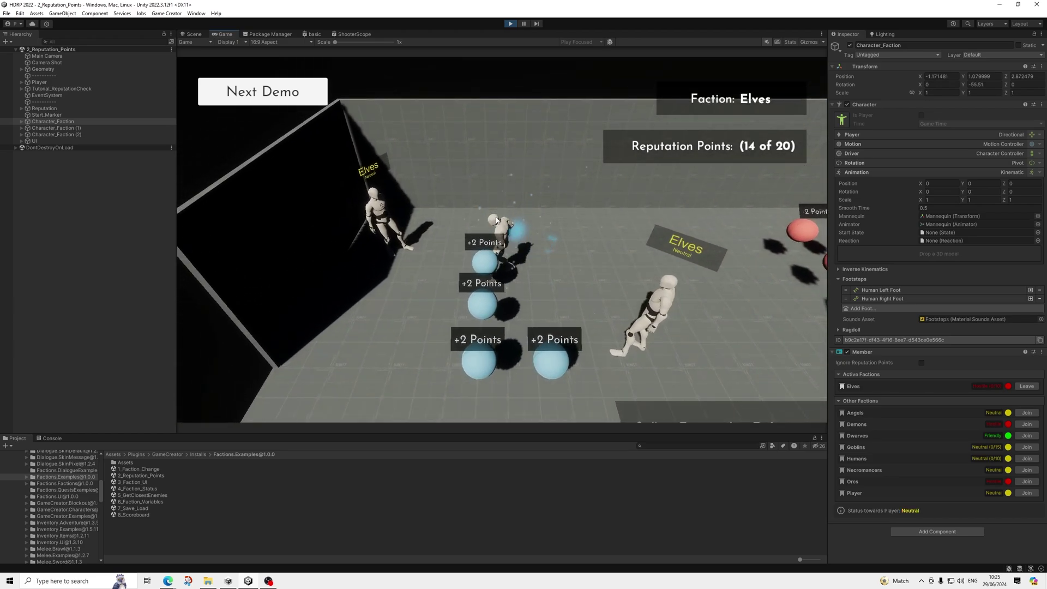
key("d")
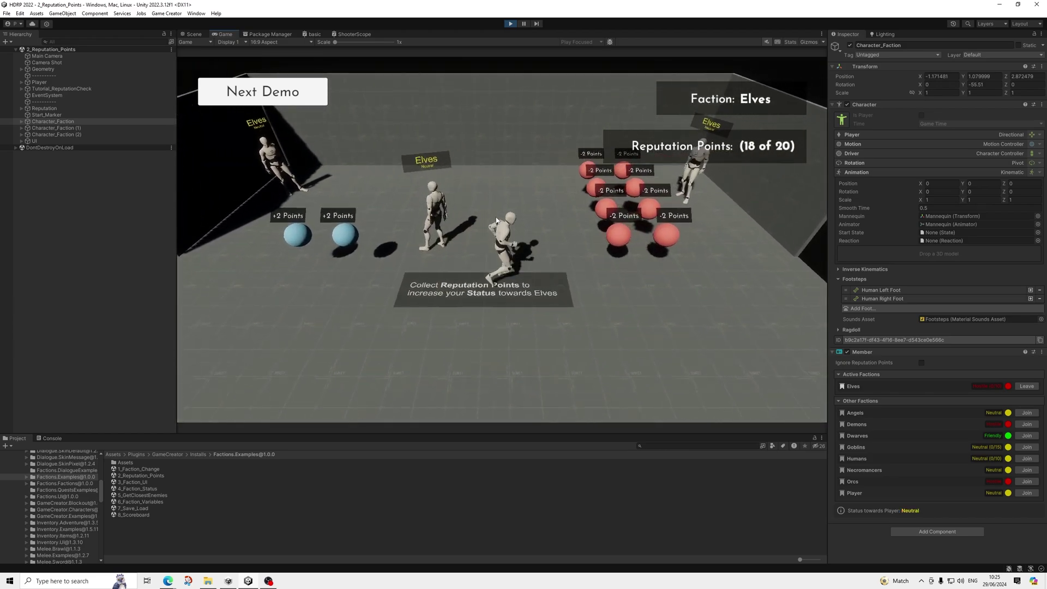
key("d")
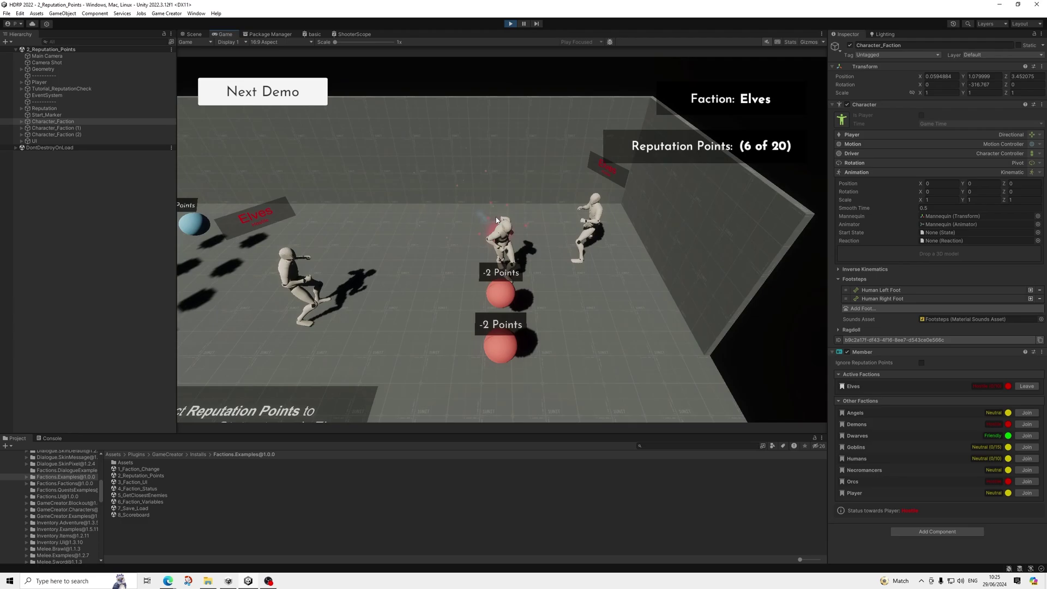
key("a")
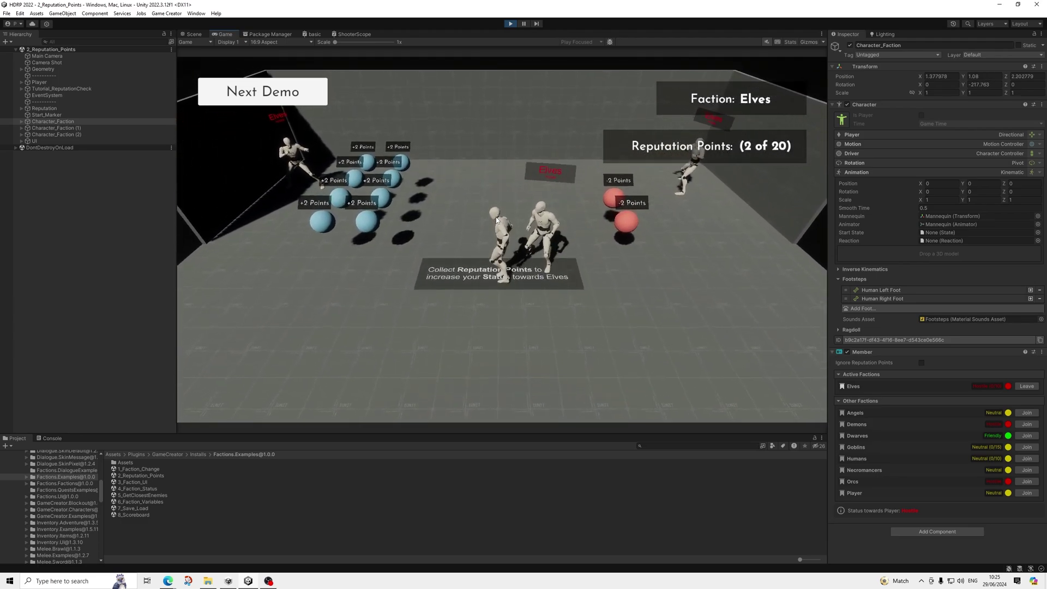
key("a")
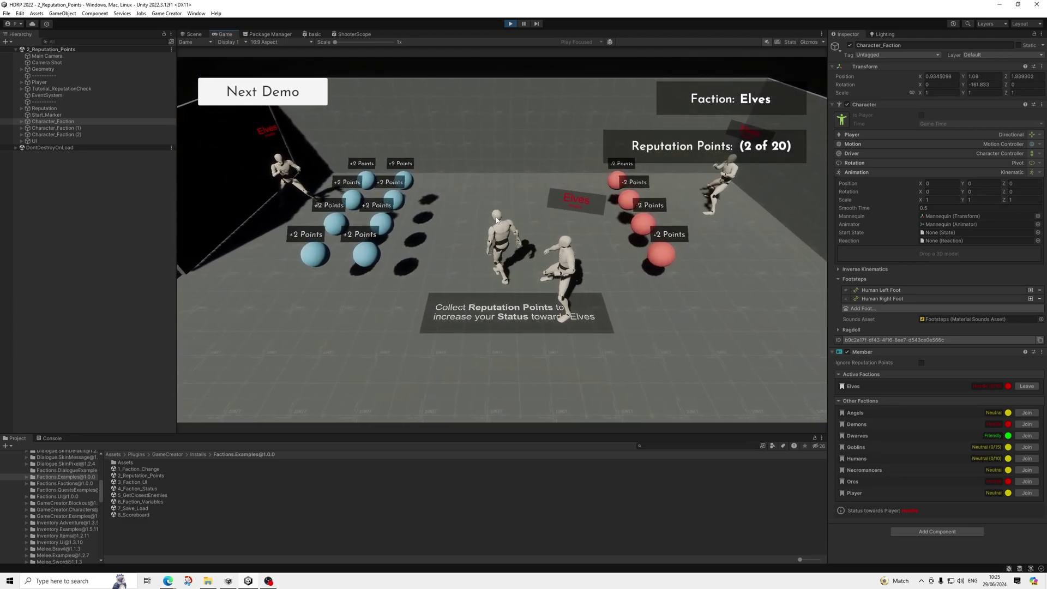
key("a")
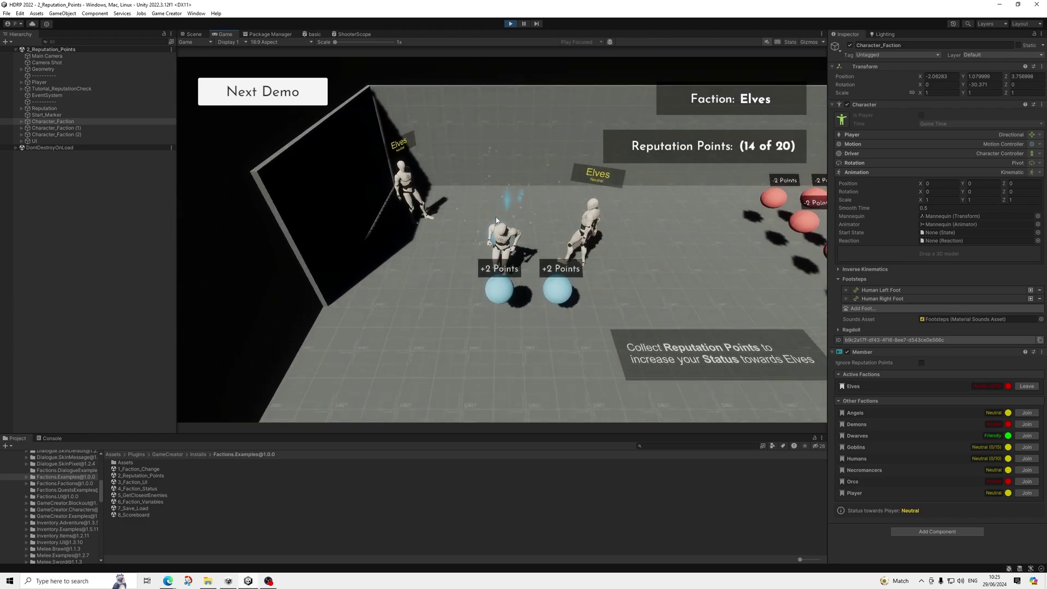
key("d")
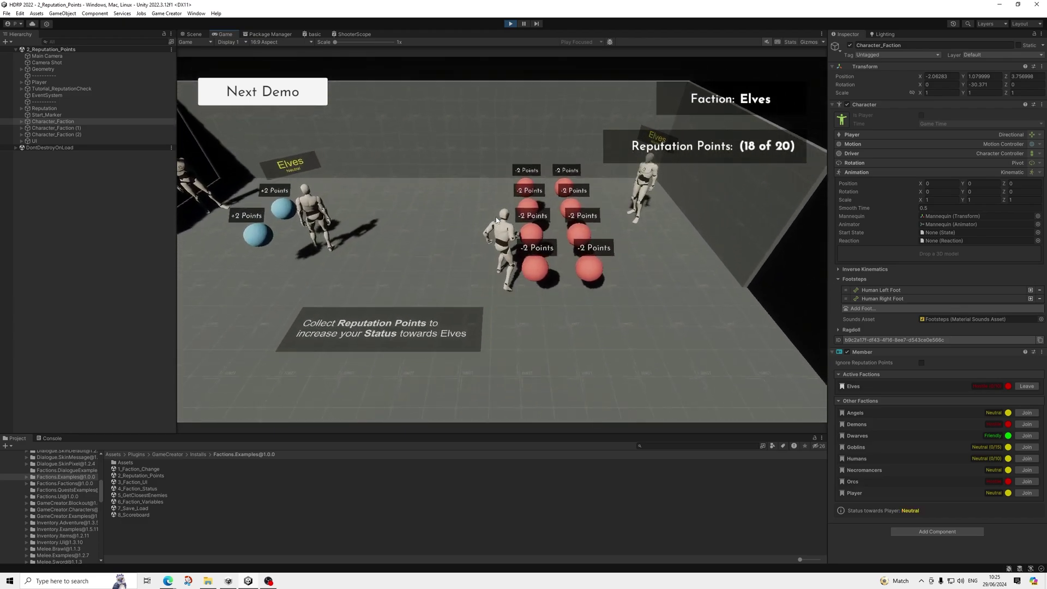
key("s")
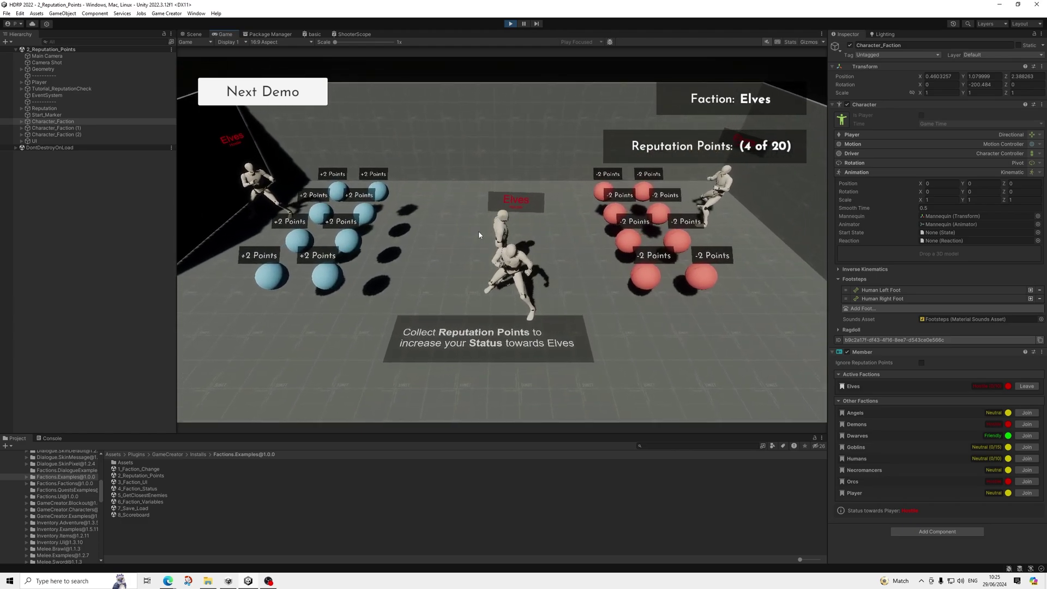
Stop play mode and expand the Elves start faction on Character_Faction (1) and (2).
left_click(510, 24)
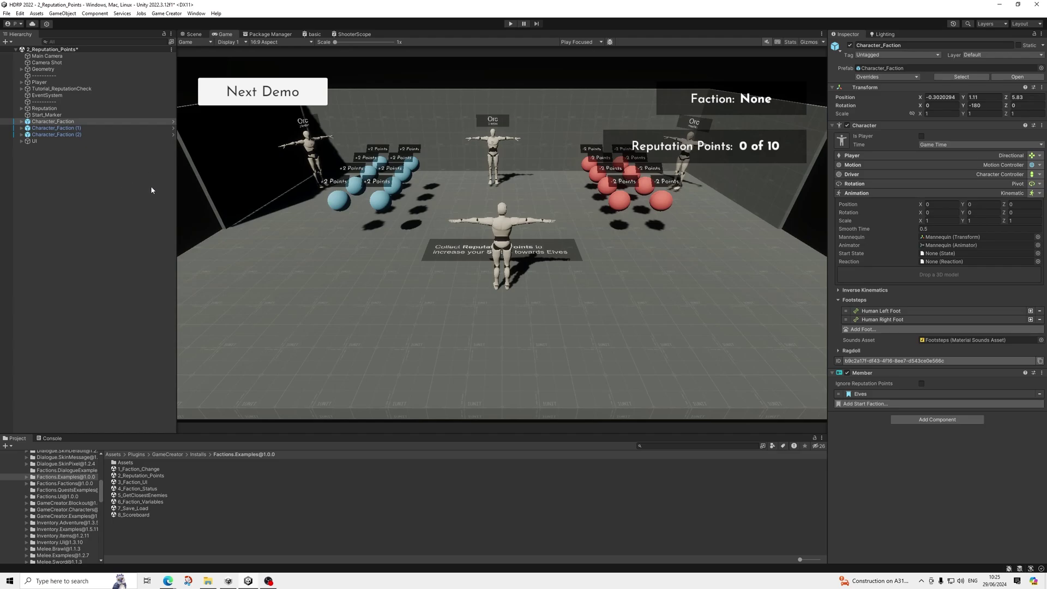
left_click(70, 128)
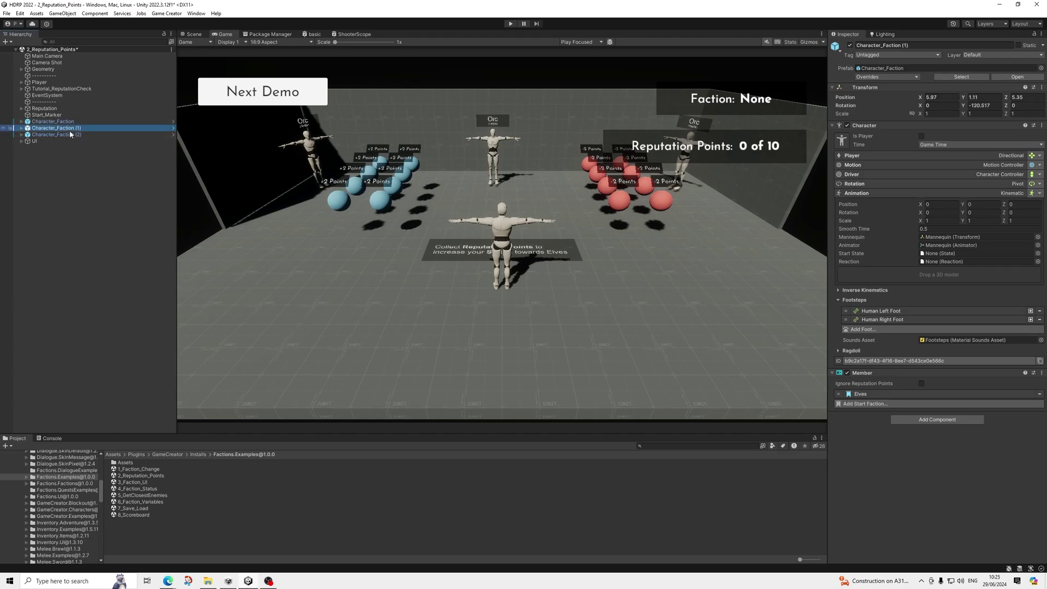
left_click(59, 140)
left_click(68, 135)
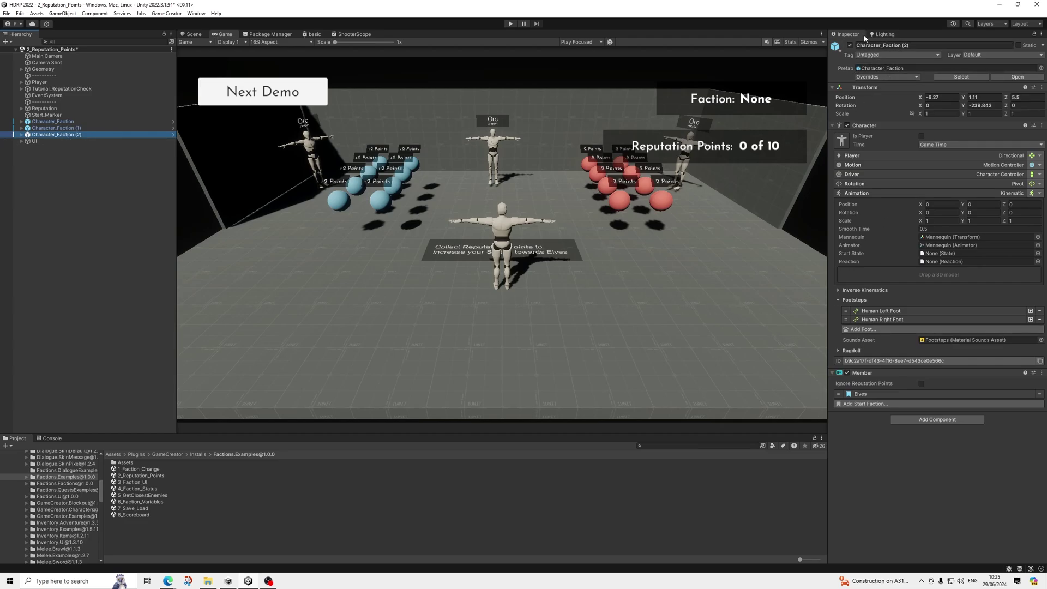
left_click(861, 394)
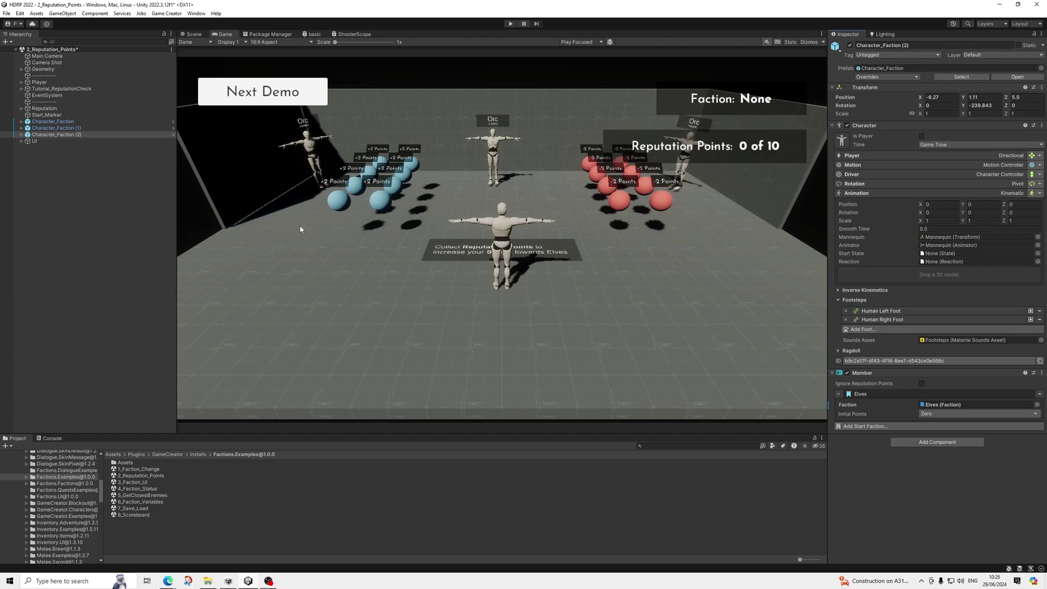
In the Scene view, select the Player and expand its Elves start faction showing Zero initial points.
left_click(189, 36)
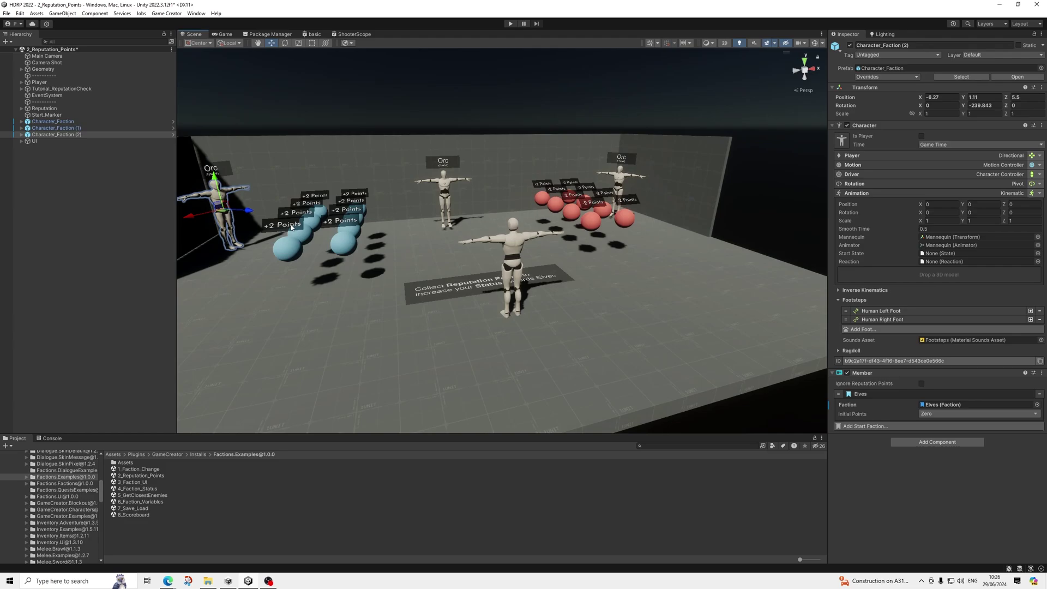
left_click_drag(292, 228, 331, 222, "alt")
double_click(61, 89)
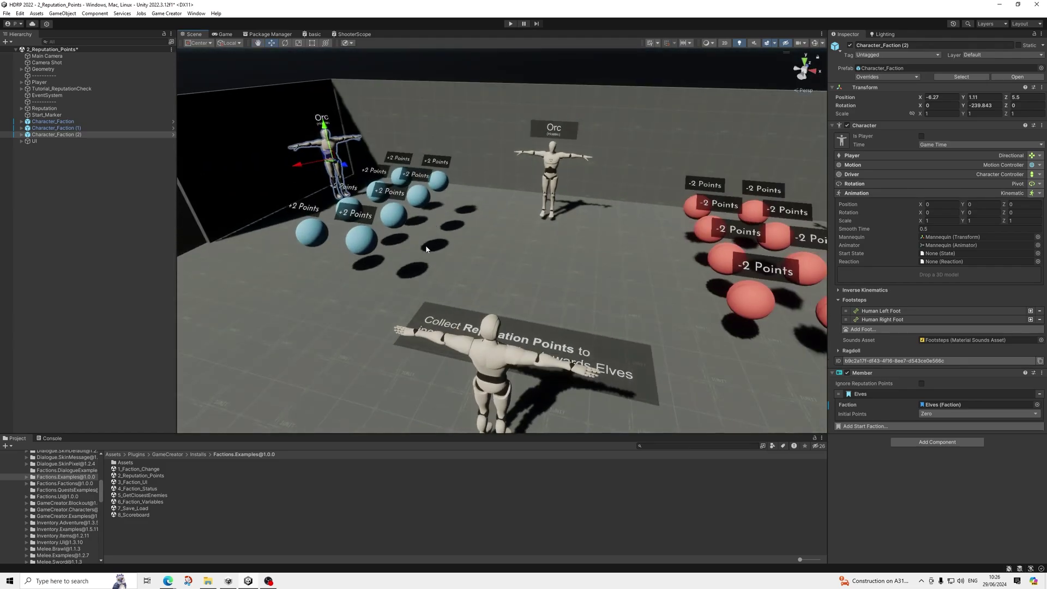
left_click(49, 82)
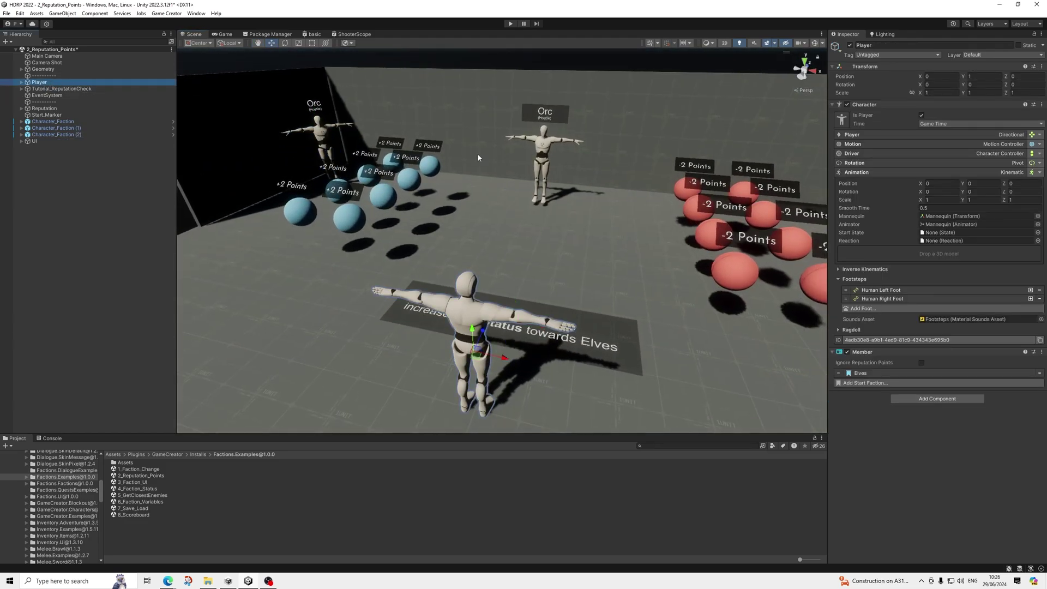
left_click(877, 374)
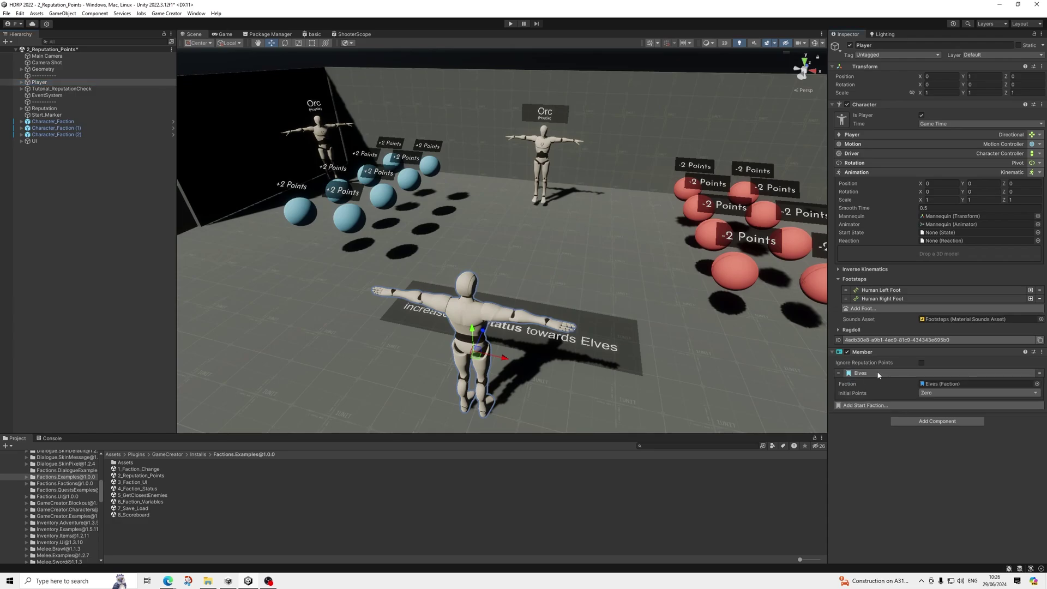